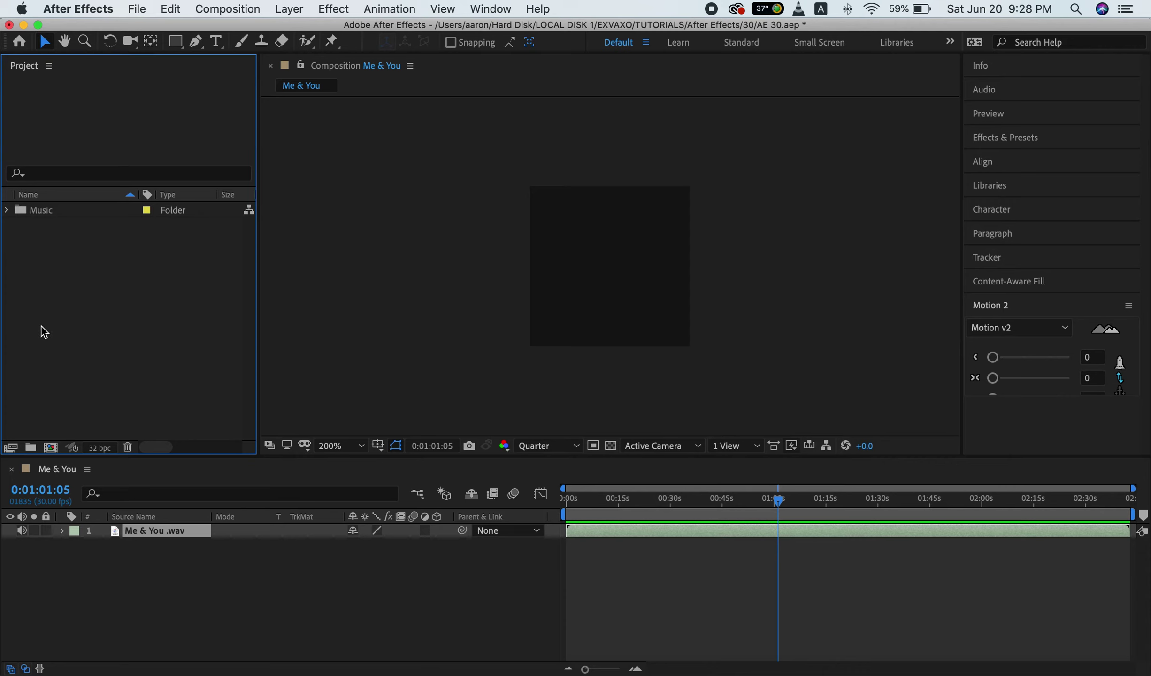
# - Create a new 1920×1080 composition named 'Main Files'
pyautogui.click(51, 448)
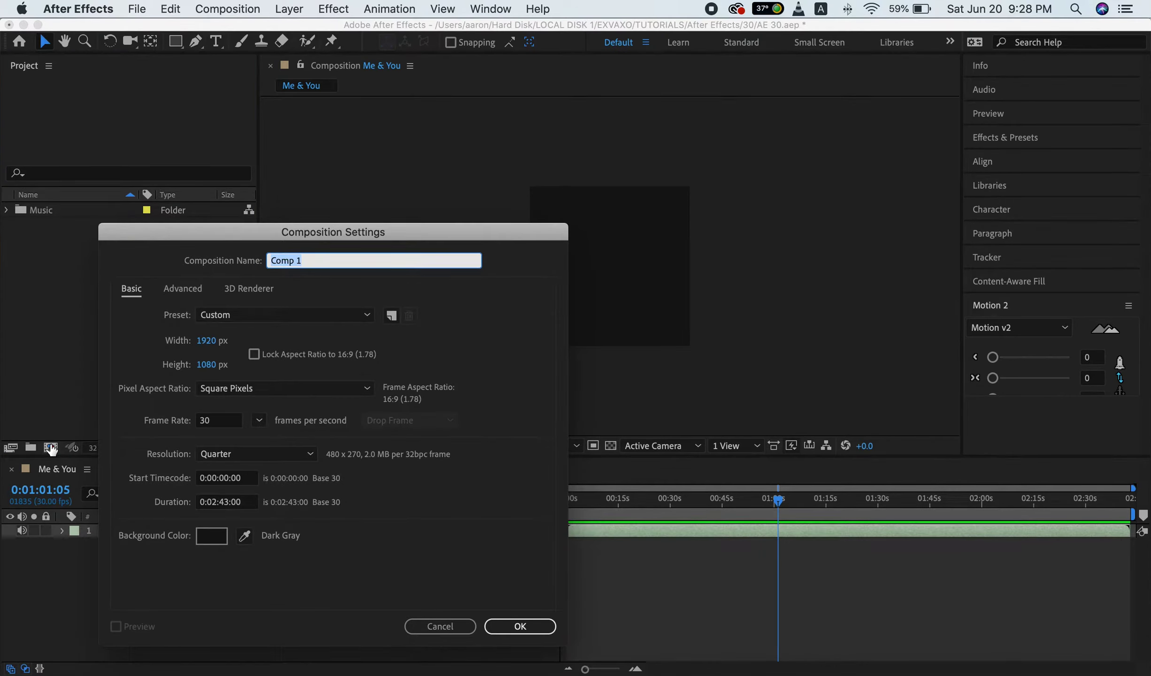
pyautogui.write('Main Files')
pyautogui.click(502, 627)
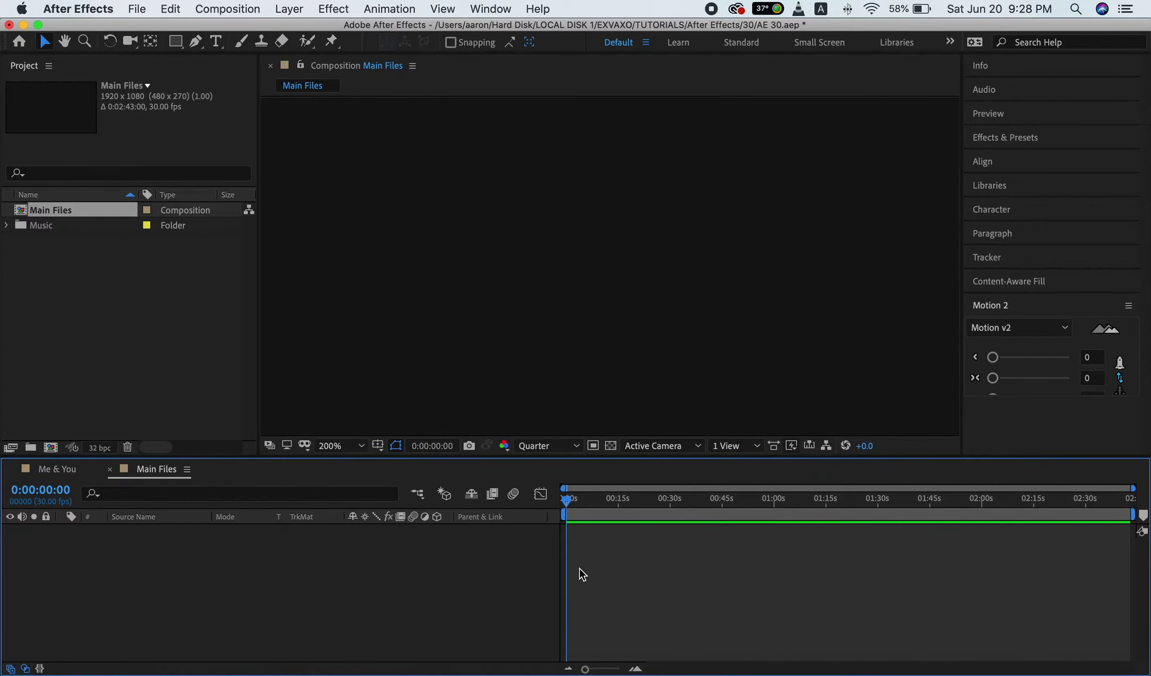
# - Add the Me & You comp from the Music folder as a layer and hide its video
pyautogui.click(7, 226)
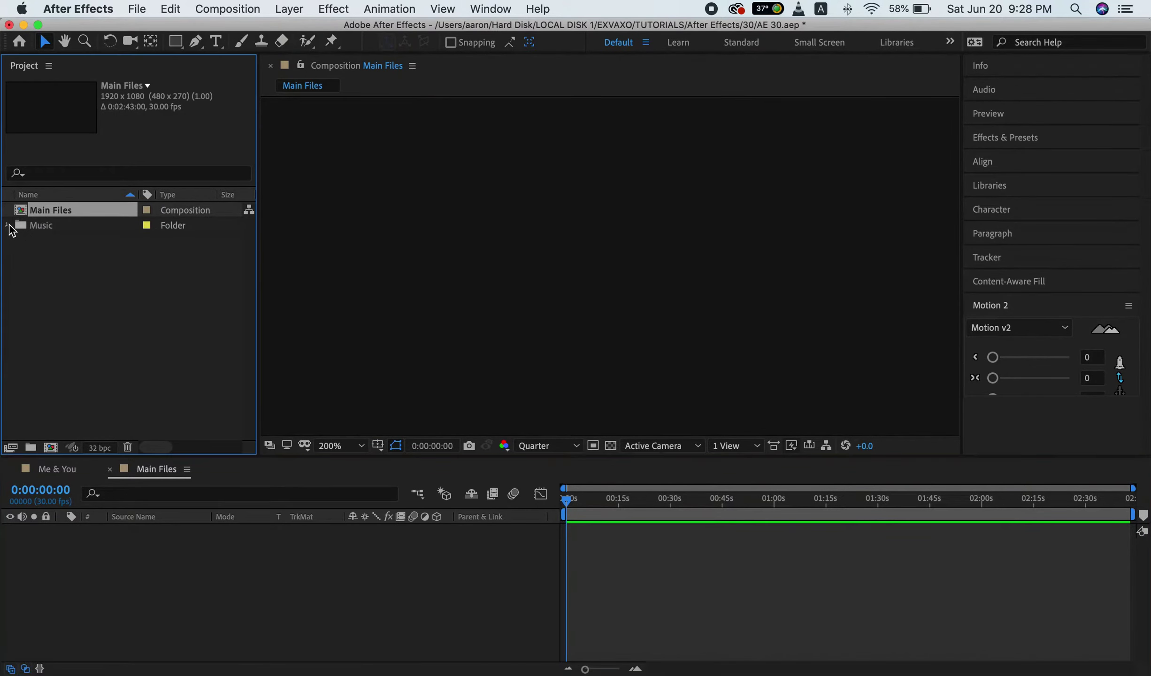
pyautogui.click(58, 241)
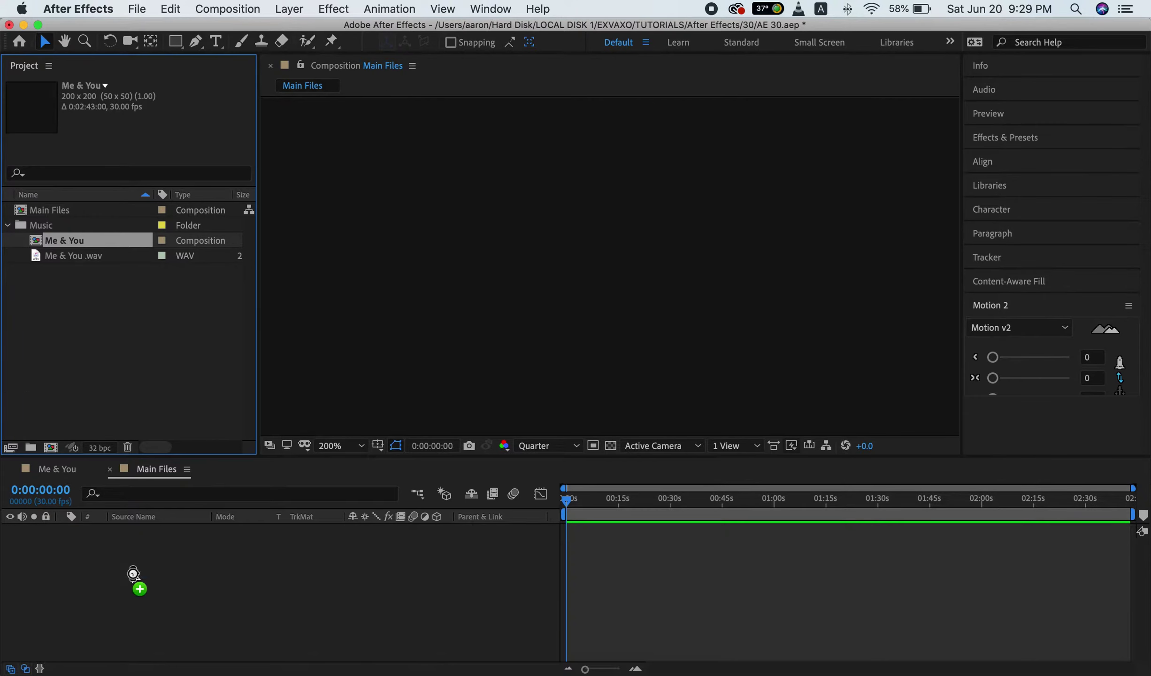
pyautogui.moveTo(64, 240); pyautogui.dragTo(133, 578)
pyautogui.click(173, 584)
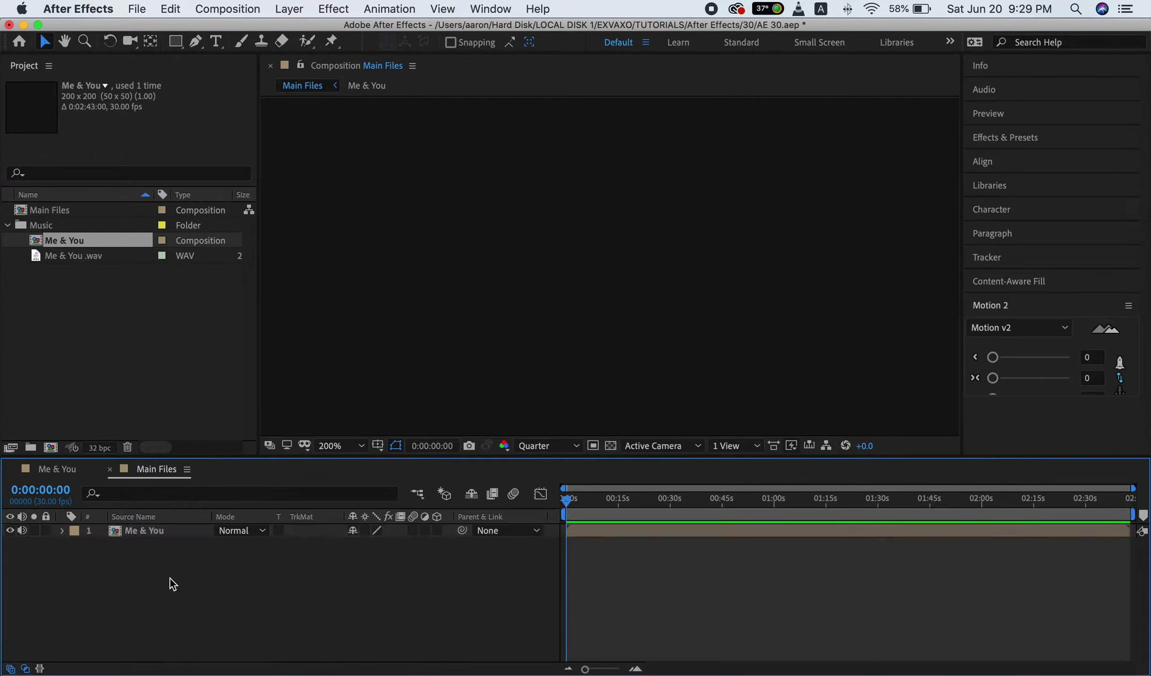
pyautogui.click(10, 530)
pyautogui.click(253, 536)
# - Move the current time to 0:00:34:19 and fit the composition in the viewer
pyautogui.moveTo(629, 499); pyautogui.dragTo(686, 499)
pyautogui.click(593, 446)
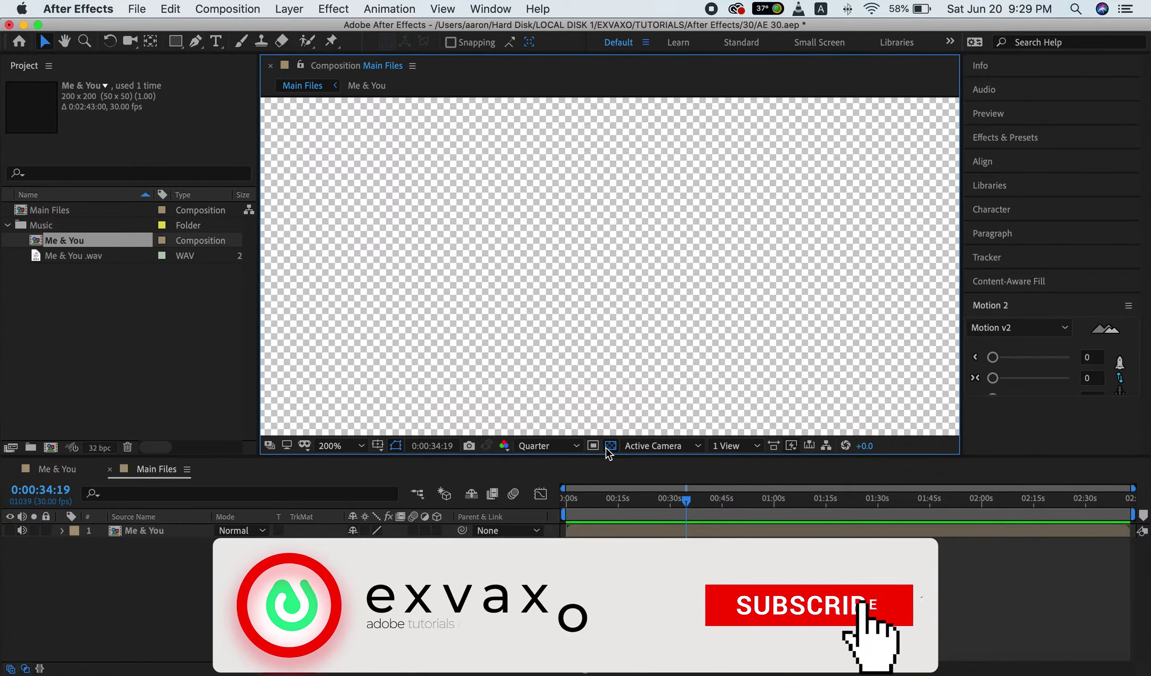
pyautogui.click(593, 446)
pyautogui.click(331, 445)
pyautogui.click(350, 174)
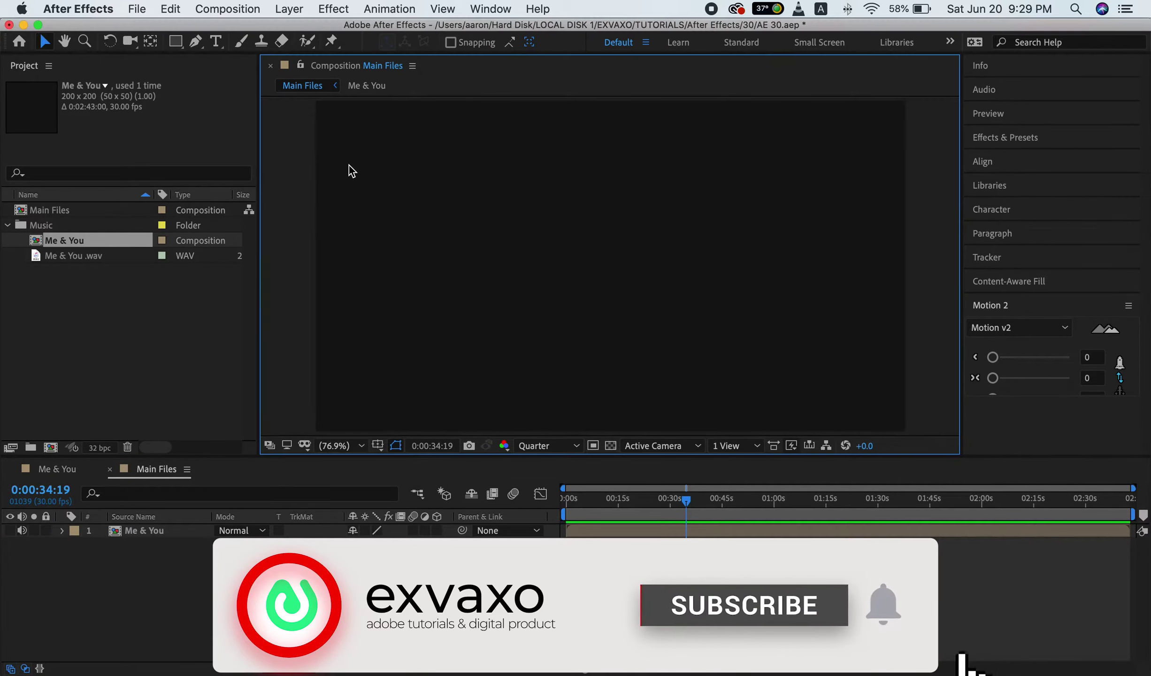
pyautogui.click(417, 492)
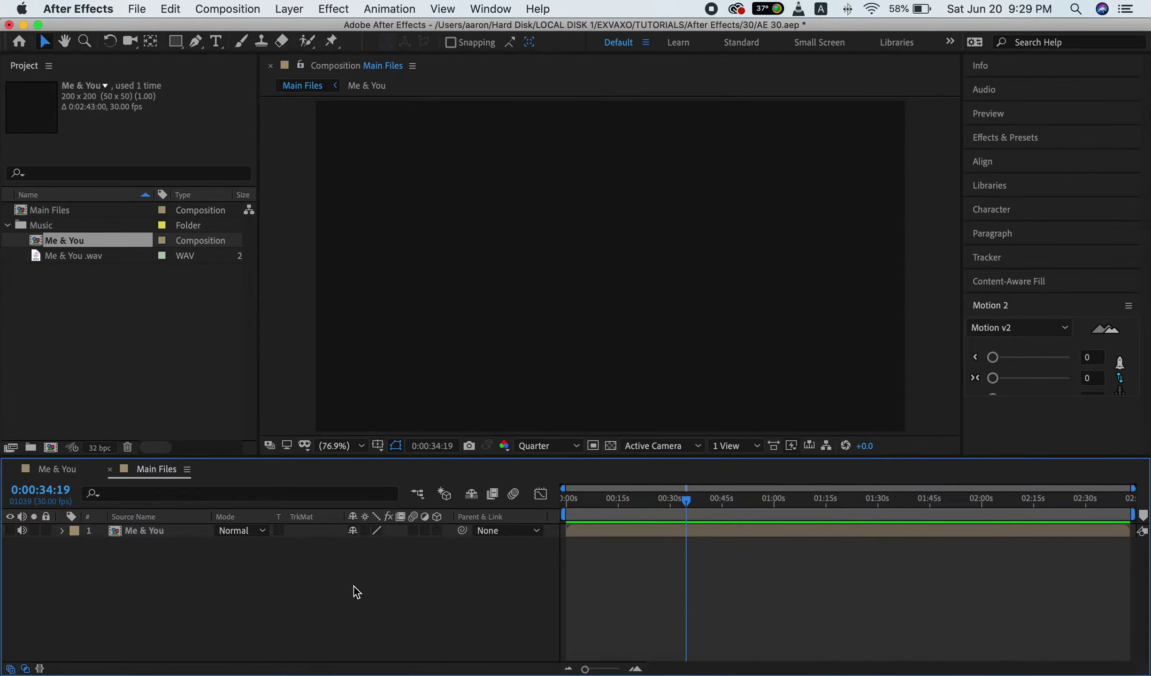
# - Drag cassette.ai from the source folder into the Project panel to import it
pyautogui.click(47, 665)
pyautogui.click(568, 261)
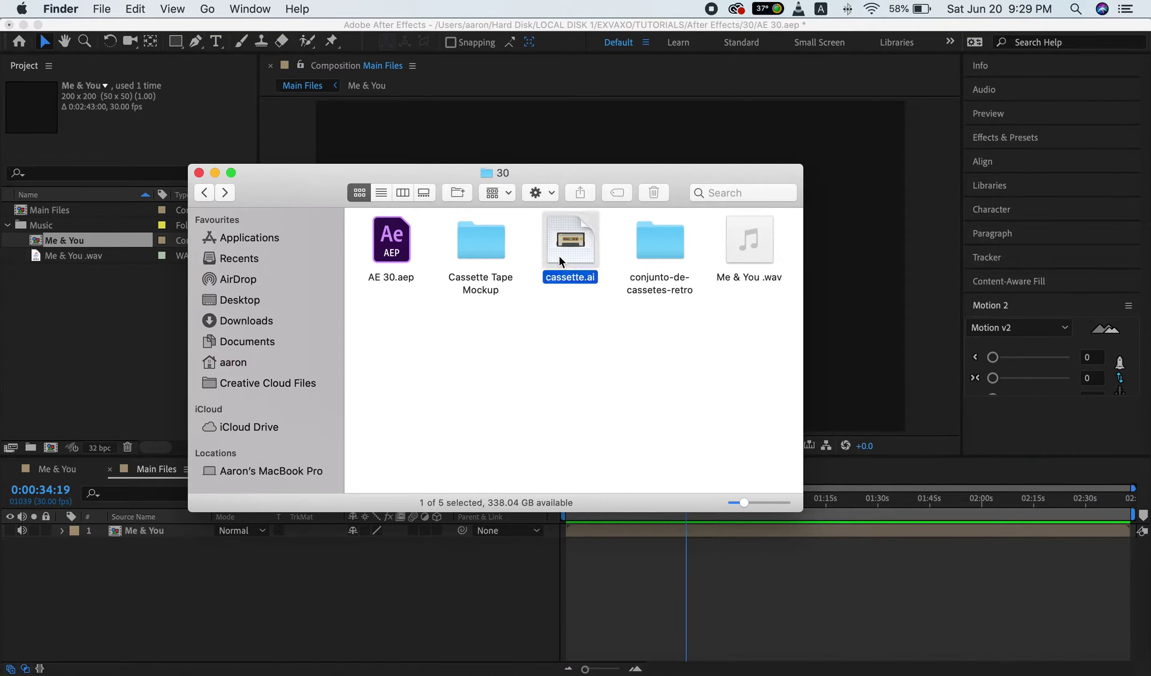
pyautogui.moveTo(569, 260); pyautogui.dragTo(70, 360)
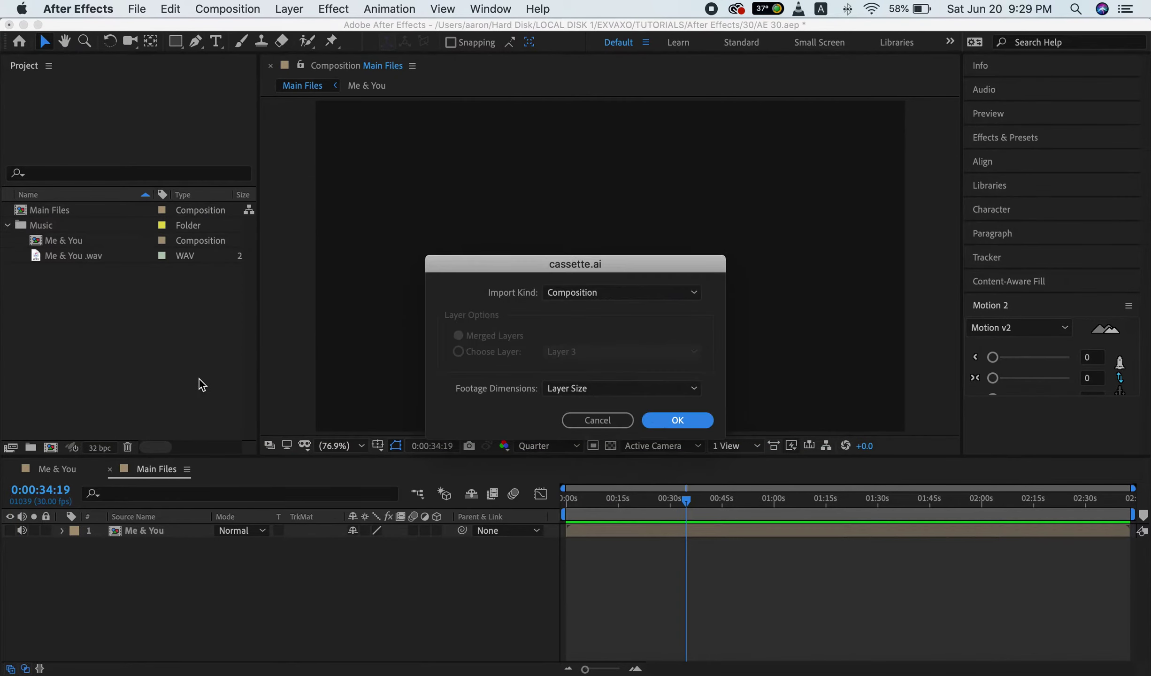
# - Import cassette.ai as a Composition and add it as the top layer of Main Files
pyautogui.click(612, 293)
pyautogui.click(570, 332)
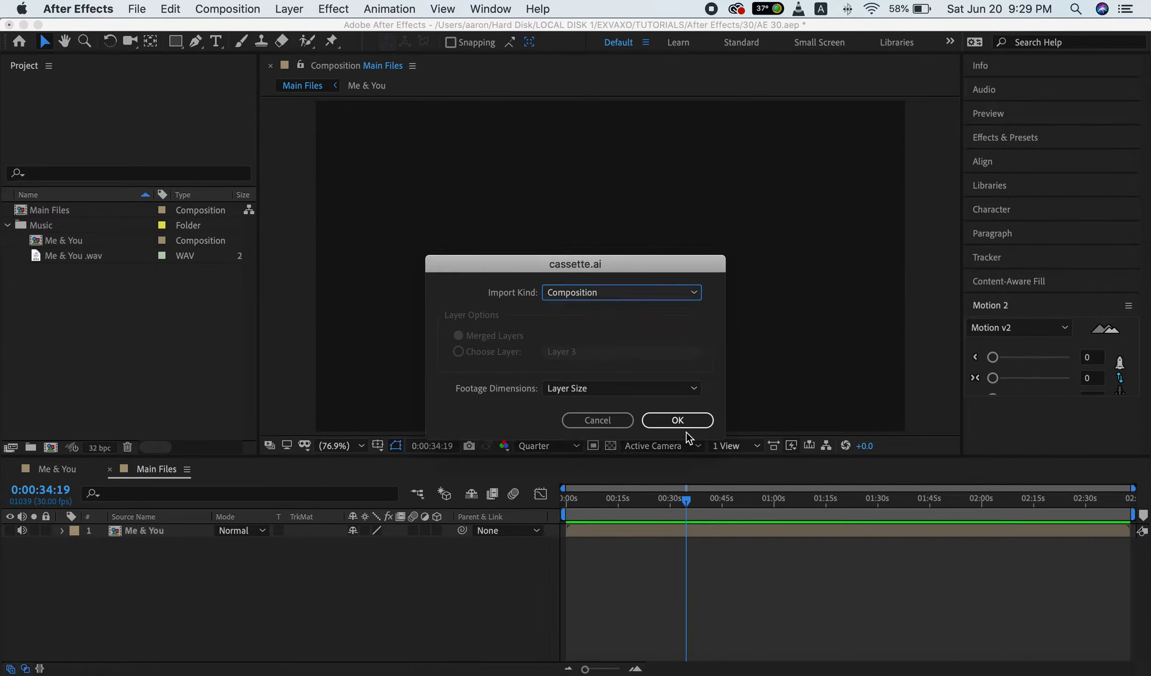
pyautogui.click(683, 422)
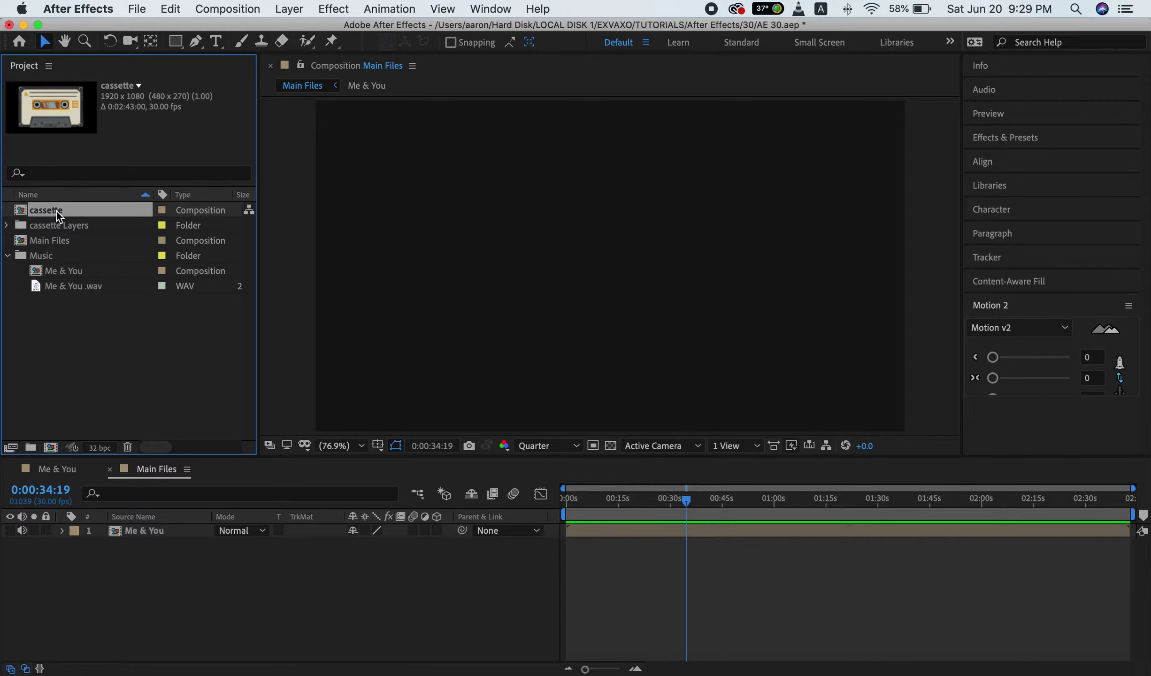
pyautogui.moveTo(59, 217); pyautogui.dragTo(141, 525)
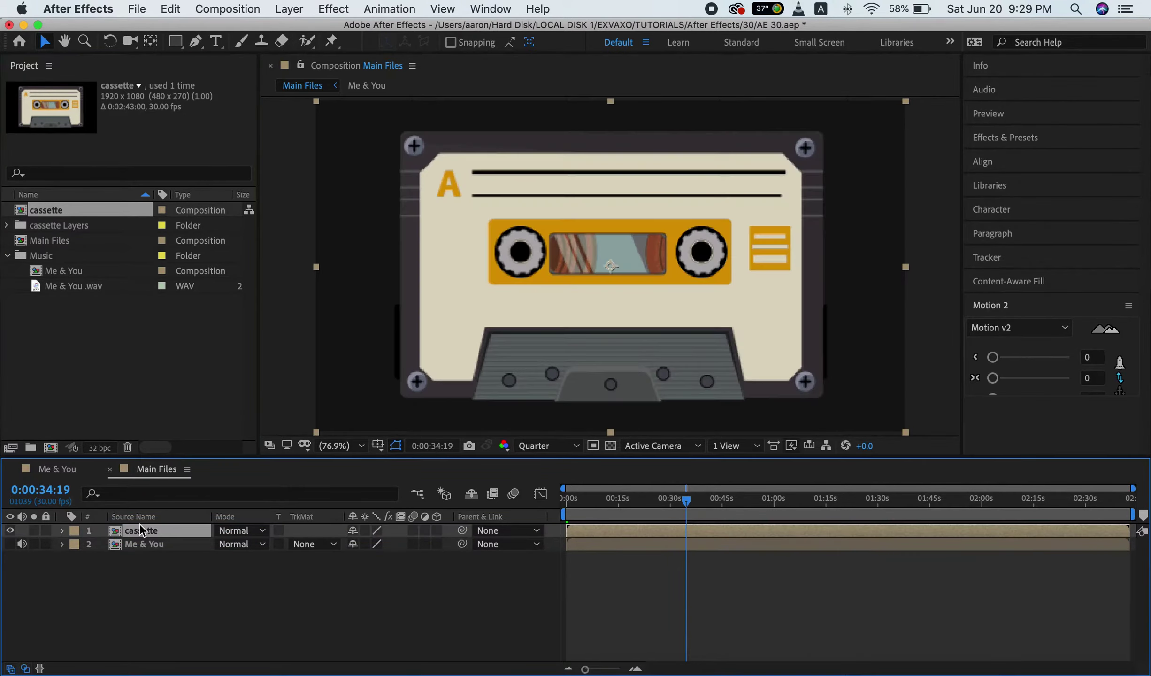
# - Scale the cassette layer down to 52%
pyautogui.click(63, 530)
pyautogui.click(77, 544)
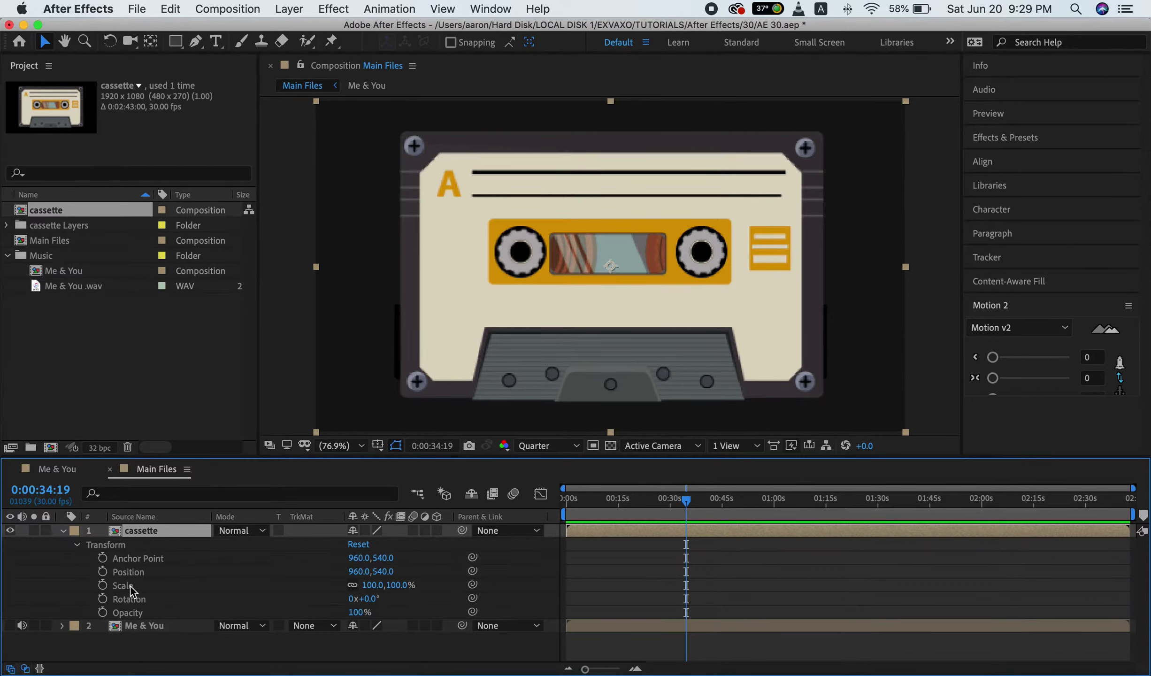
pyautogui.moveTo(368, 585); pyautogui.dragTo(336, 590)
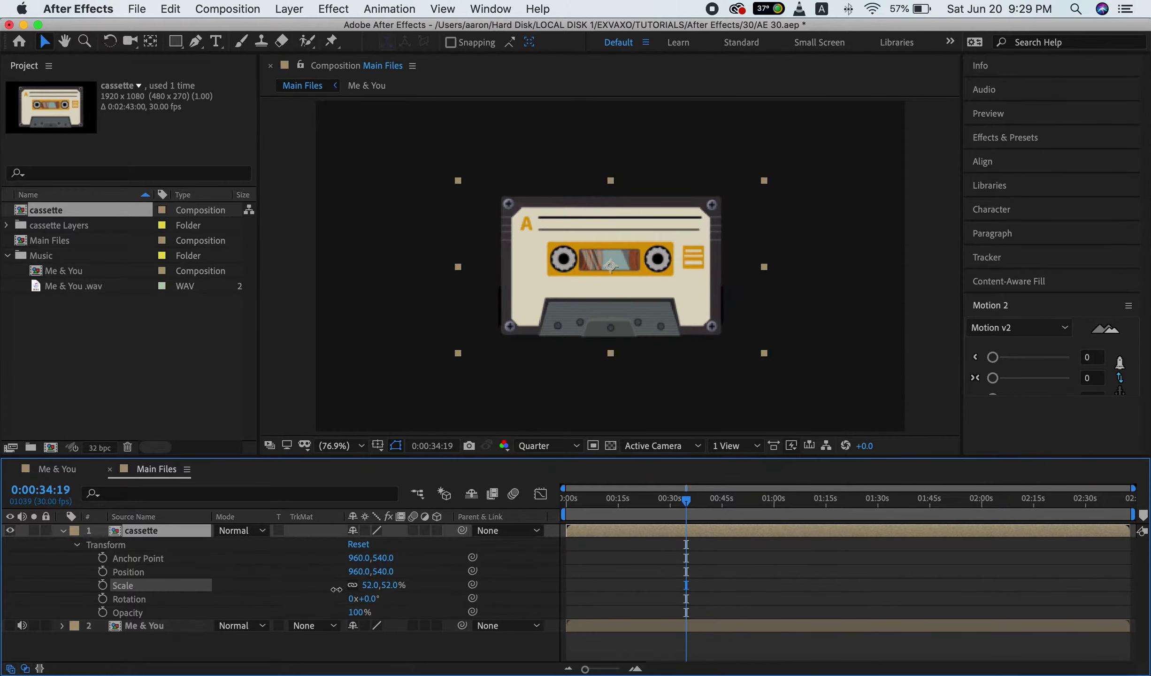
pyautogui.click(77, 544)
pyautogui.click(62, 530)
pyautogui.rightClick(158, 581)
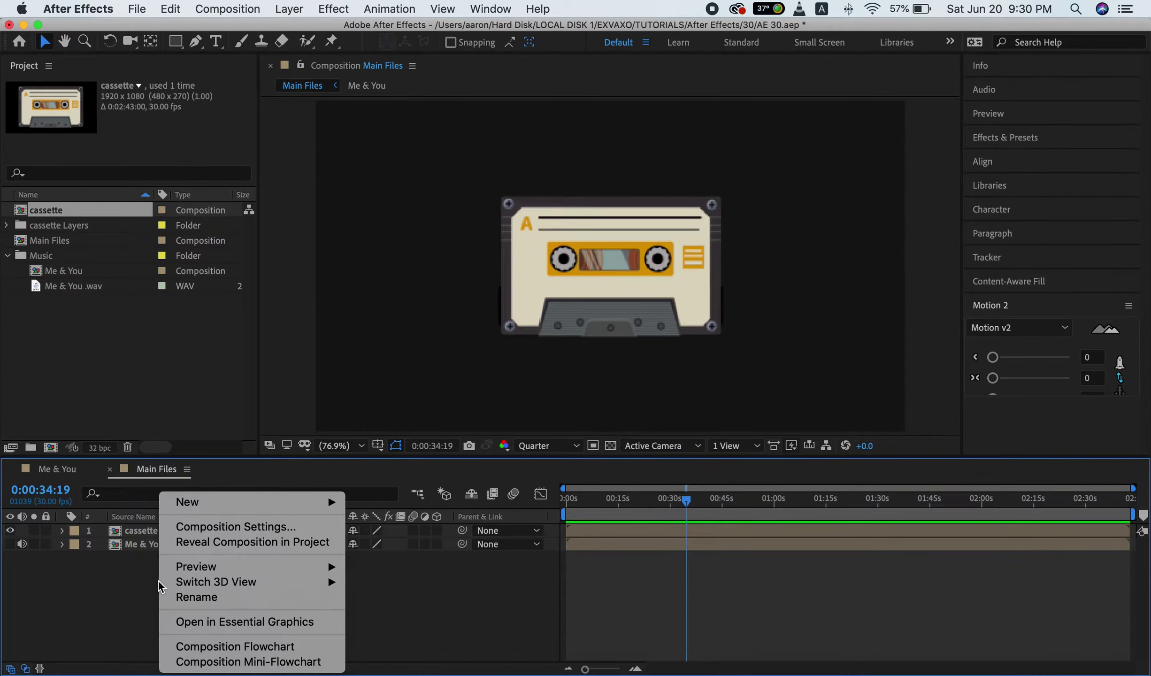
# - Create a yellow FFD133 solid named 'BG' and place it beneath the cassette layer
pyautogui.moveTo(205, 504)
pyautogui.click(399, 541)
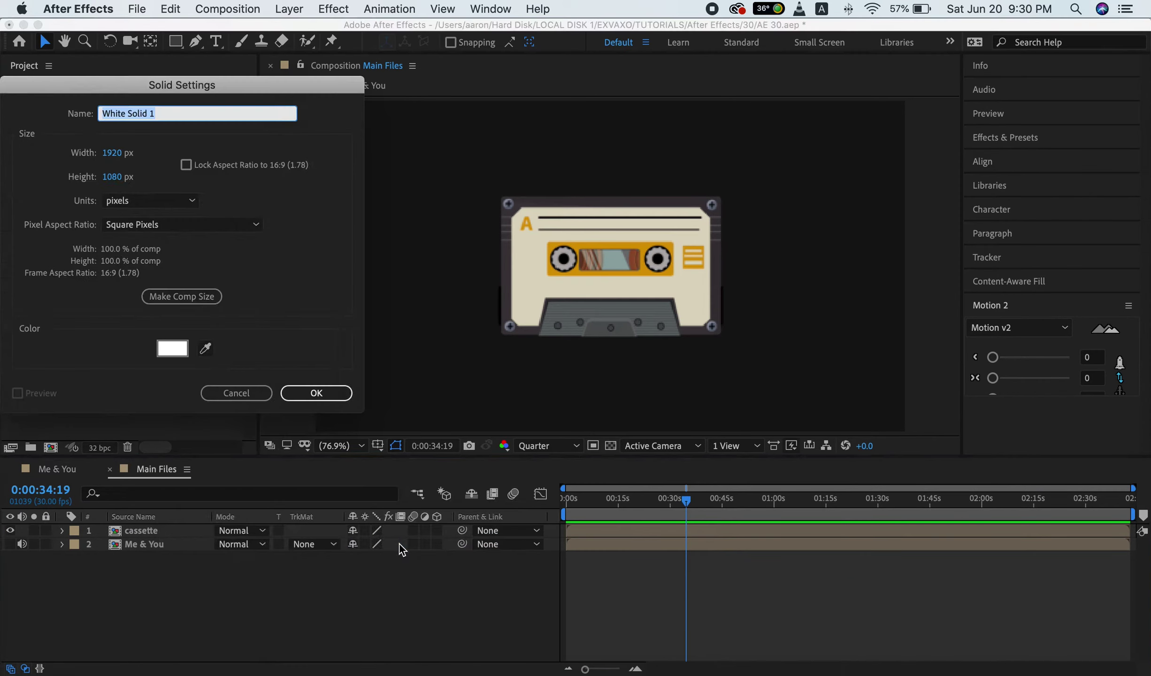
pyautogui.write('BG')
pyautogui.click(169, 353)
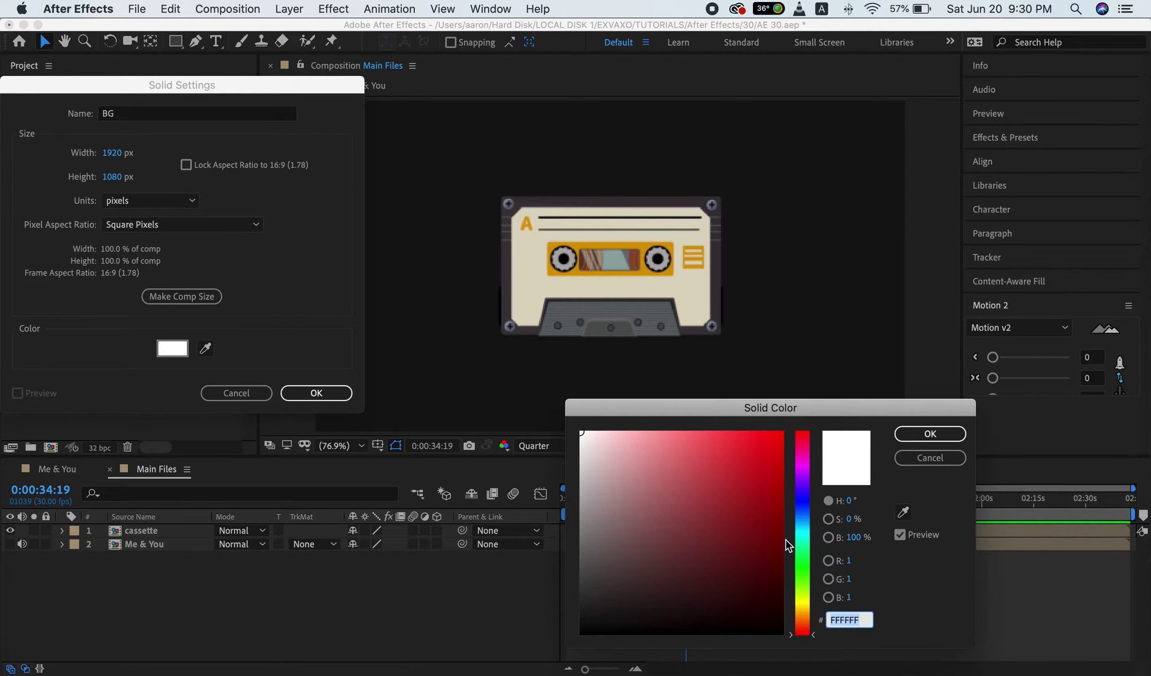
pyautogui.write('FFD133')
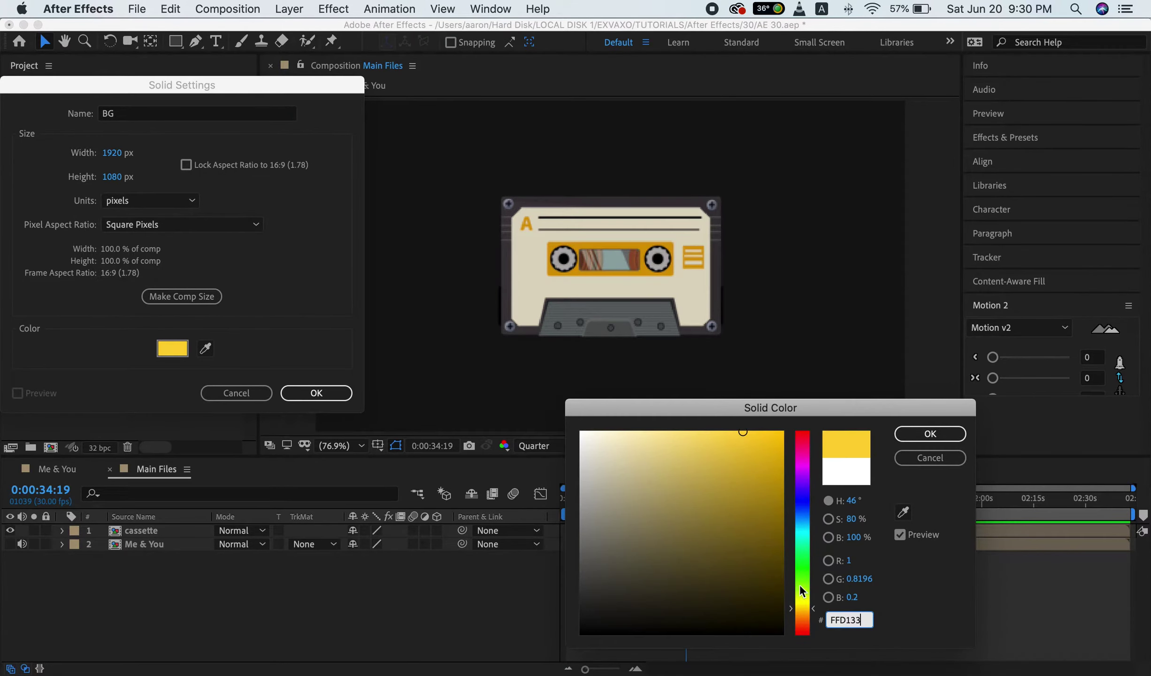
pyautogui.click(946, 438)
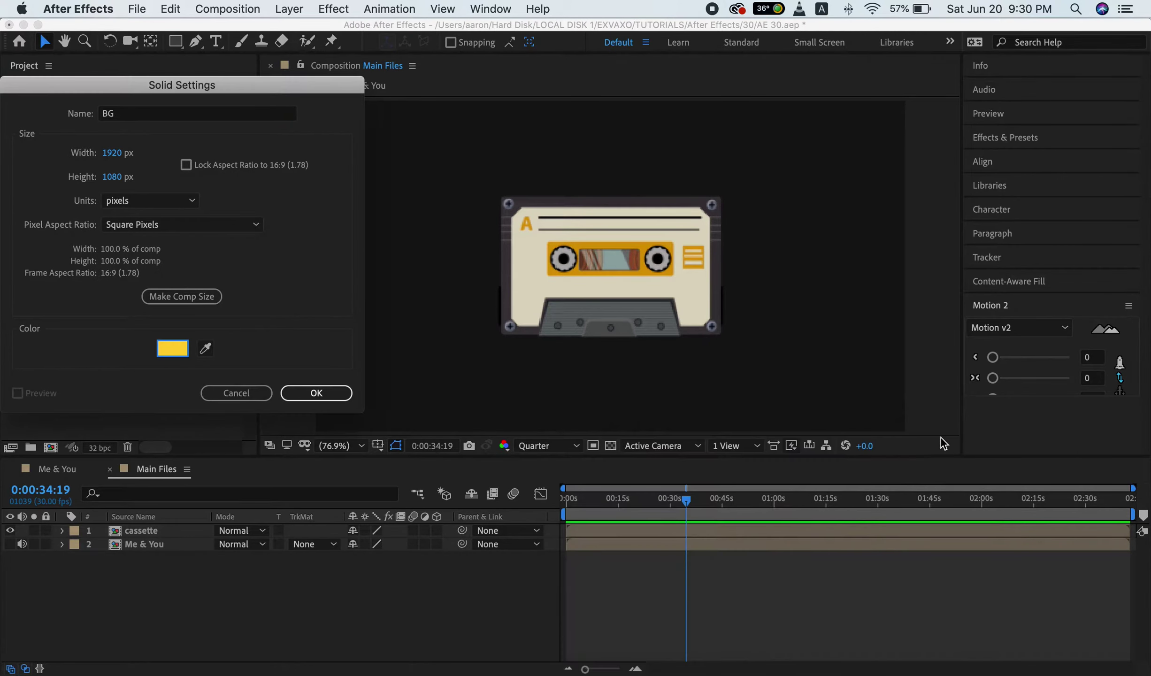
pyautogui.click(334, 392)
pyautogui.moveTo(135, 531); pyautogui.dragTo(142, 553)
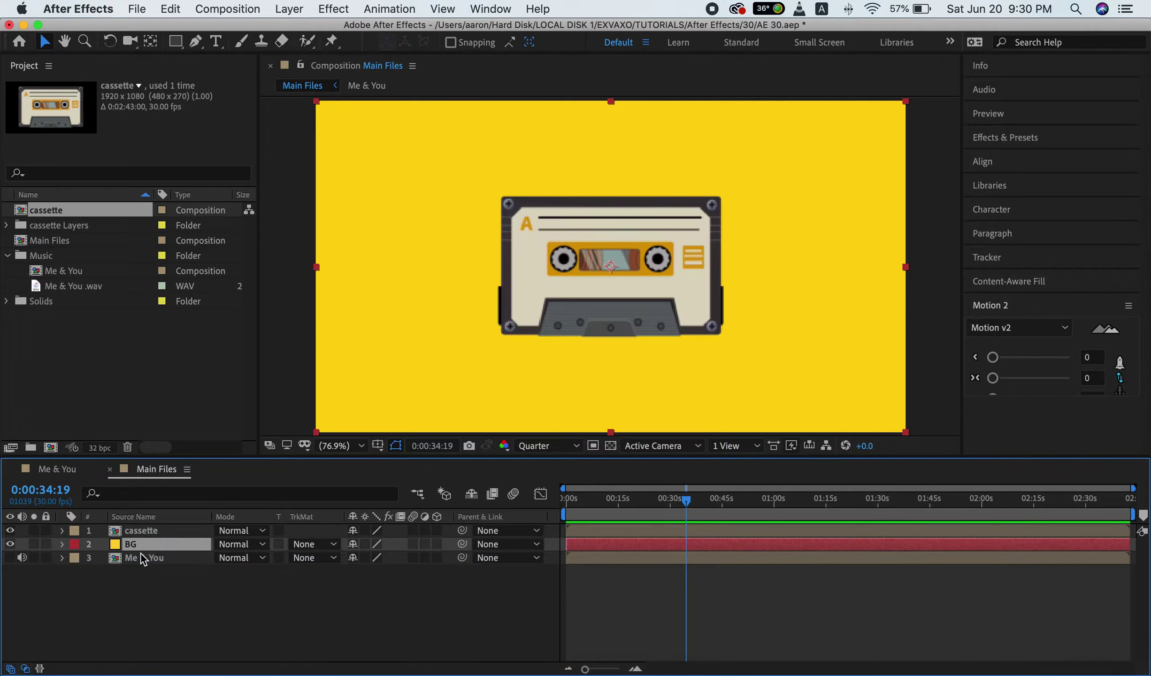
pyautogui.click(249, 599)
# - Set the cassette layer's position to 960, 552
pyautogui.click(143, 532)
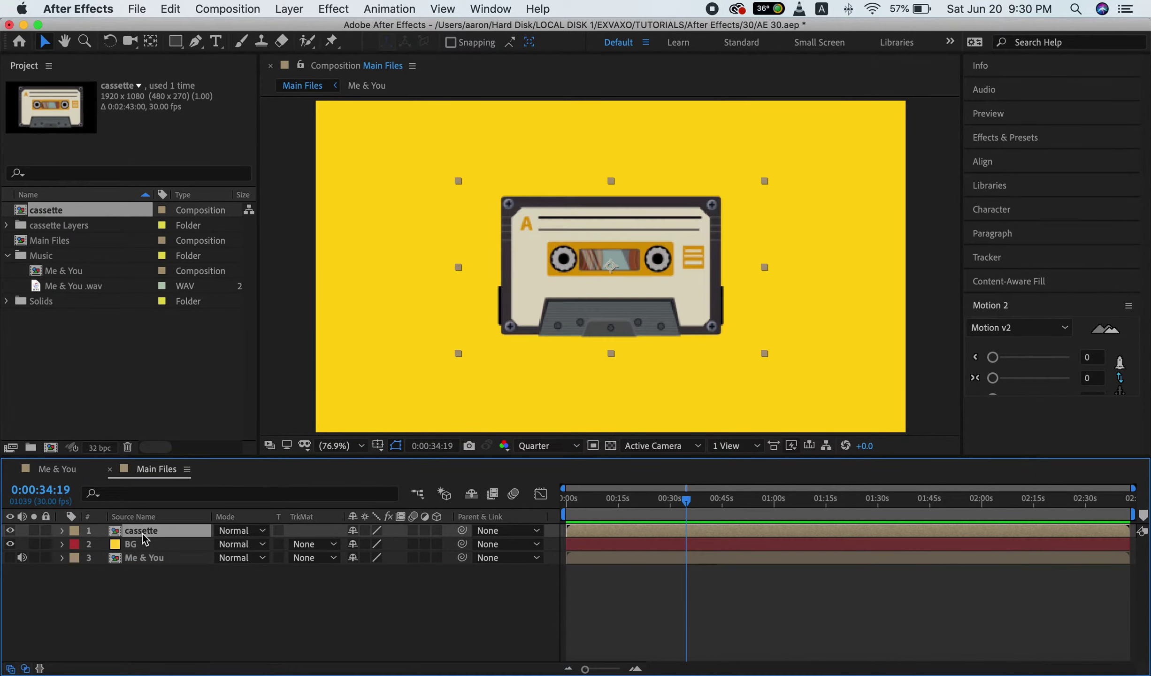
pyautogui.click(61, 531)
pyautogui.click(77, 545)
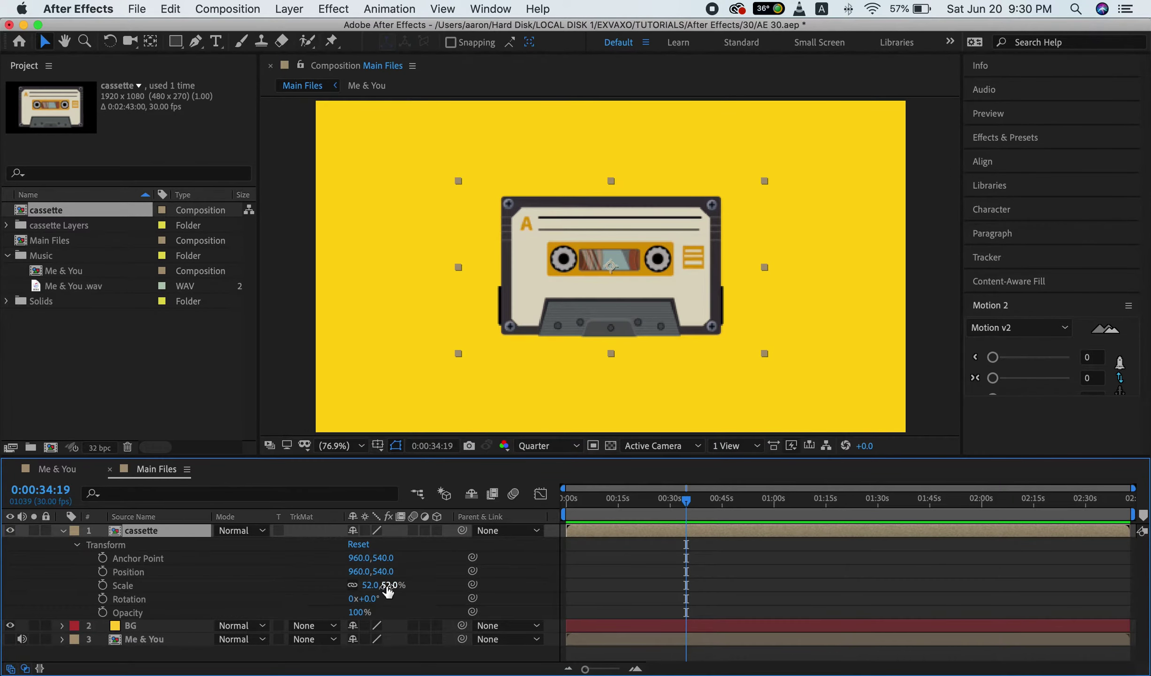
pyautogui.moveTo(383, 571)
pyautogui.mouseDown()
pyautogui.moveTo(345, 572)
pyautogui.moveTo(384, 576)
pyautogui.mouseUp()
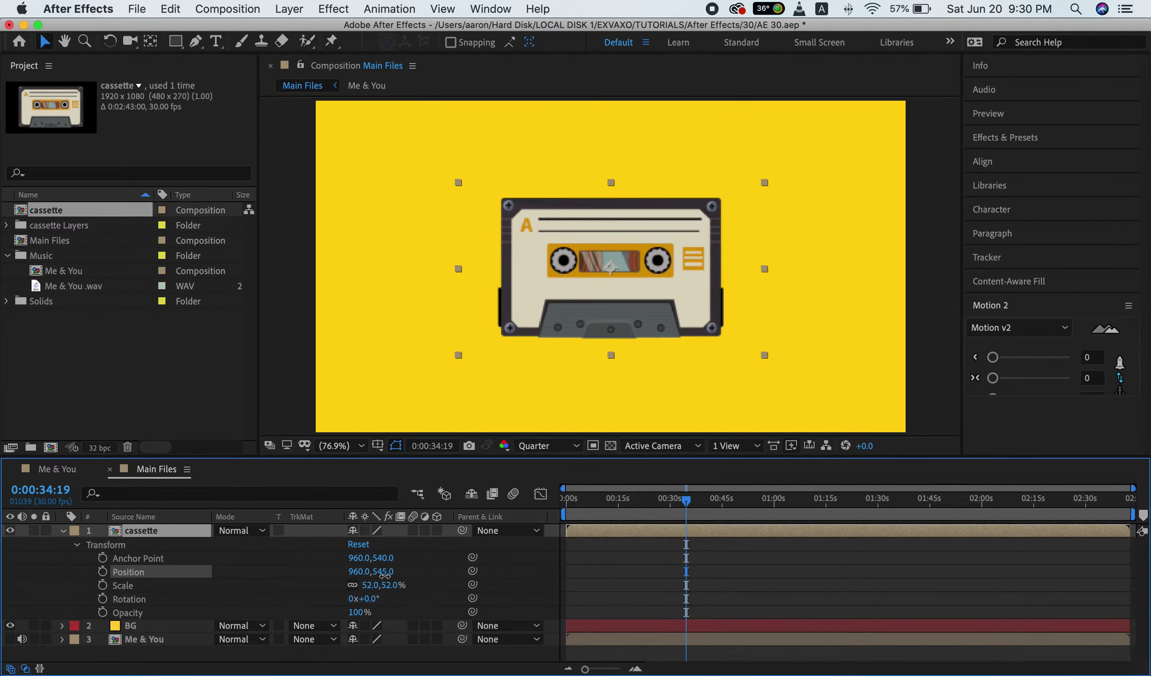
pyautogui.moveTo(384, 576); pyautogui.dragTo(390, 576)
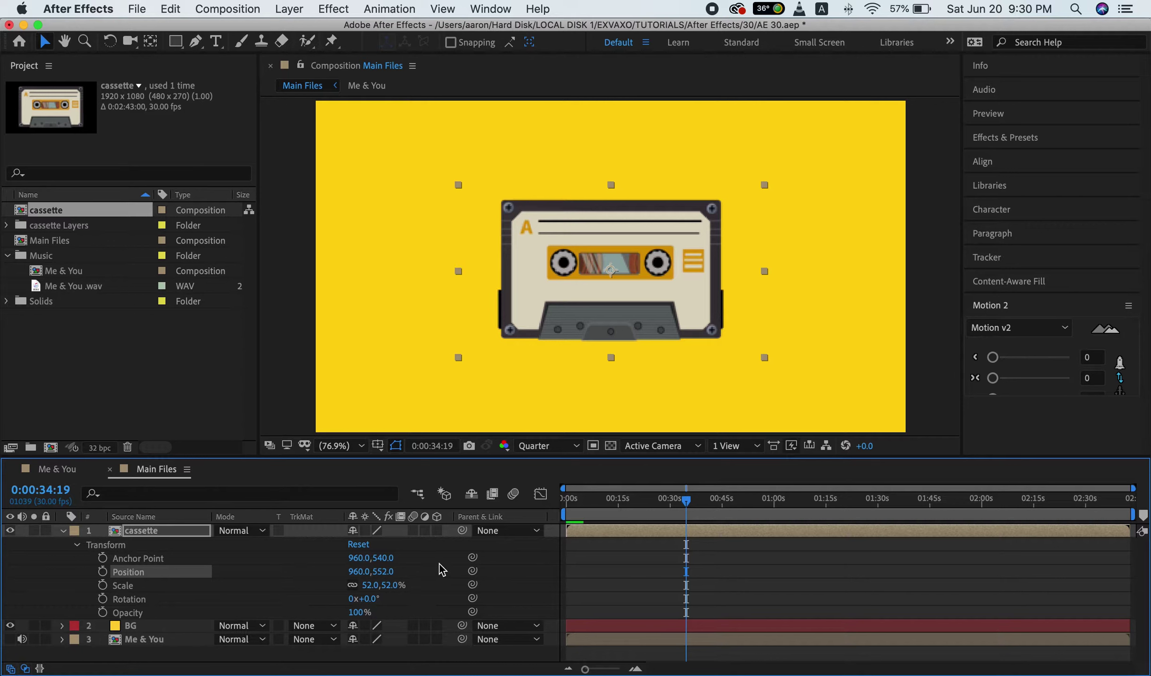
pyautogui.click(77, 544)
pyautogui.click(63, 531)
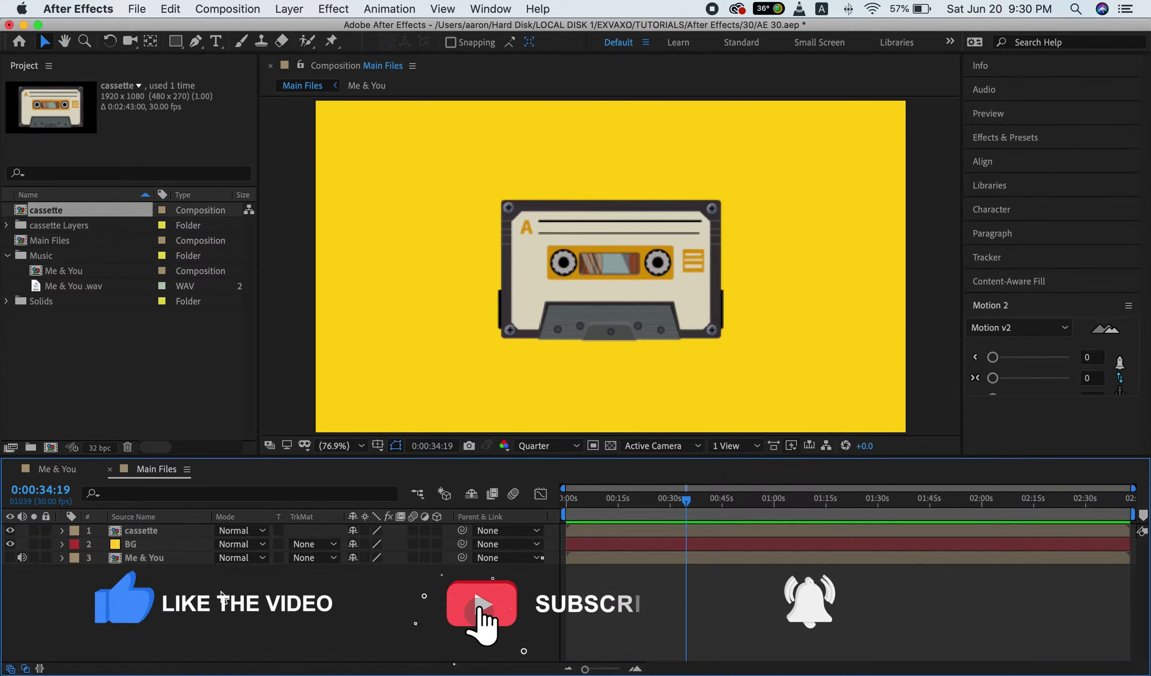
# - Create a white full-frame solid named 'Music Wave' as the top layer
pyautogui.rightClick(222, 582)
pyautogui.moveTo(282, 502)
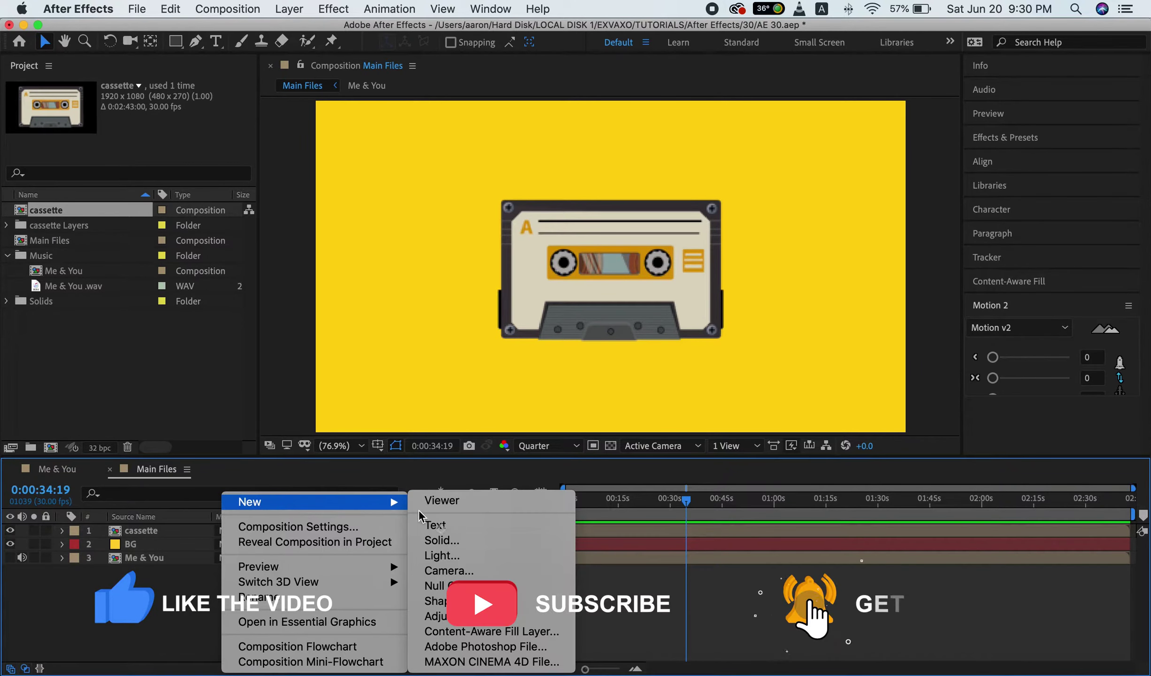
pyautogui.click(441, 540)
pyautogui.click(173, 349)
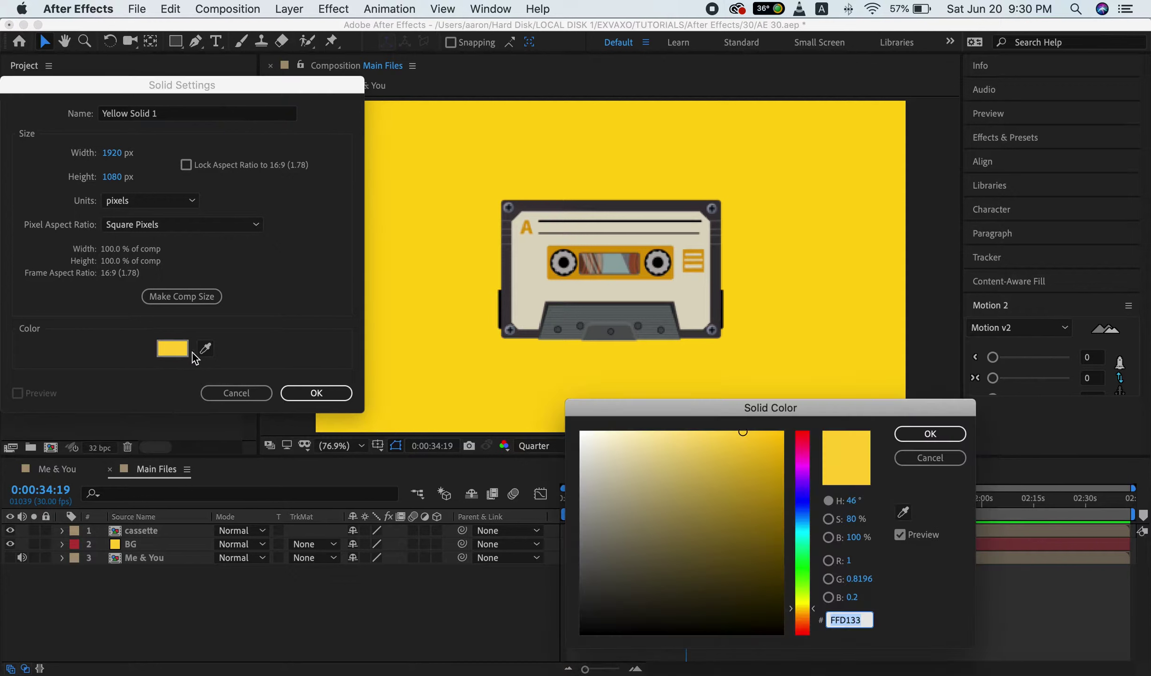
pyautogui.click(930, 434)
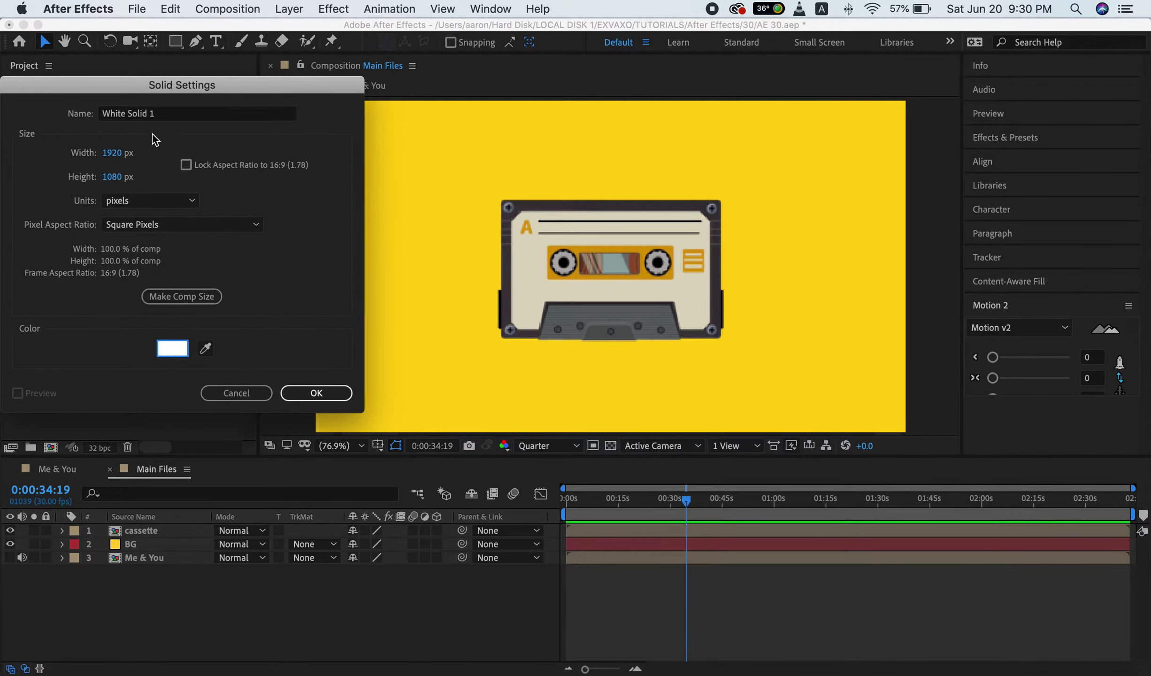
pyautogui.write('Music Wave')
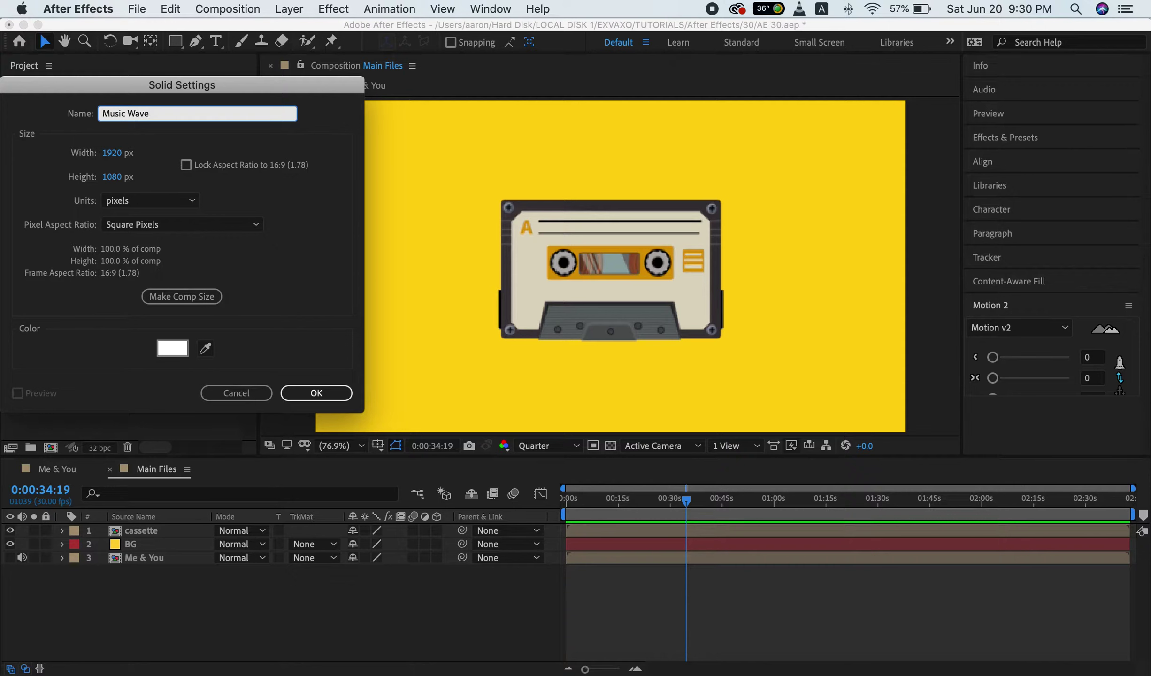
pyautogui.click(307, 393)
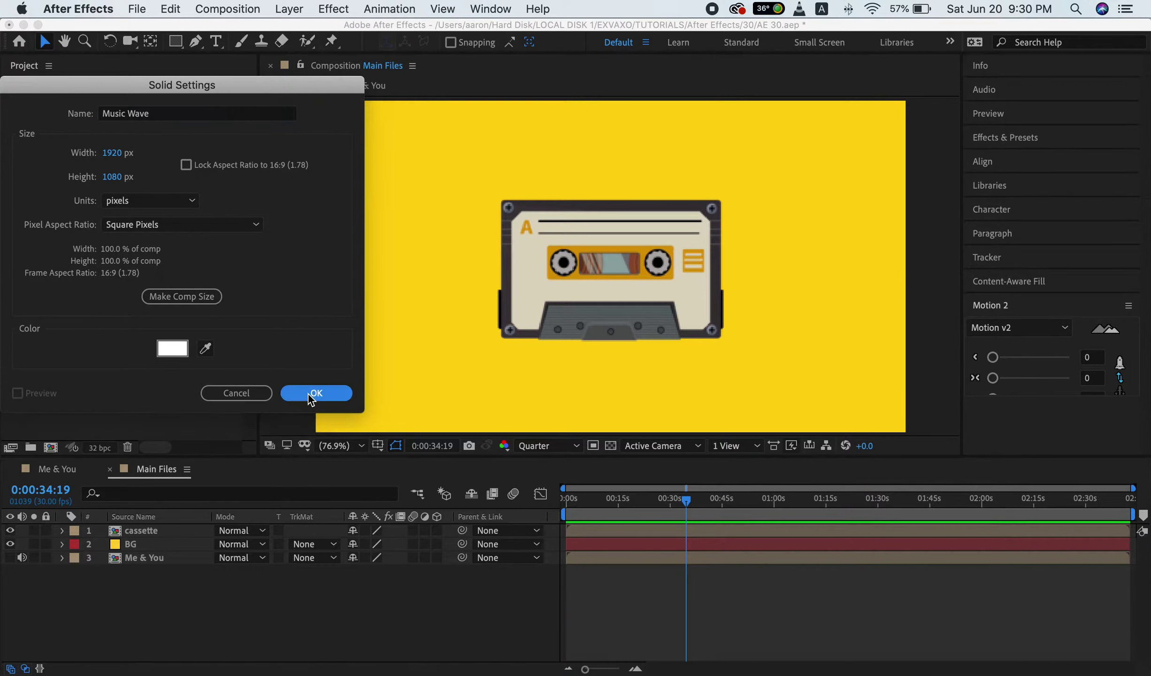
pyautogui.click(1007, 136)
pyautogui.click(1007, 157)
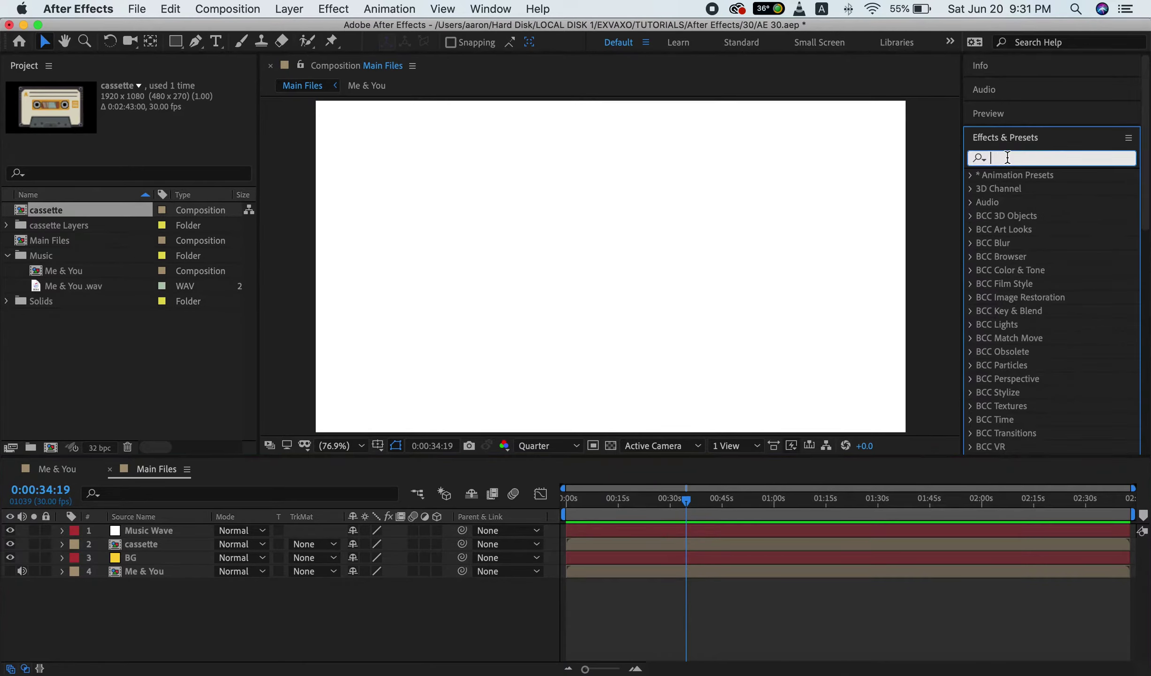
# - Apply the Audio Spectrum effect to the Music Wave layer
pyautogui.write('audio')
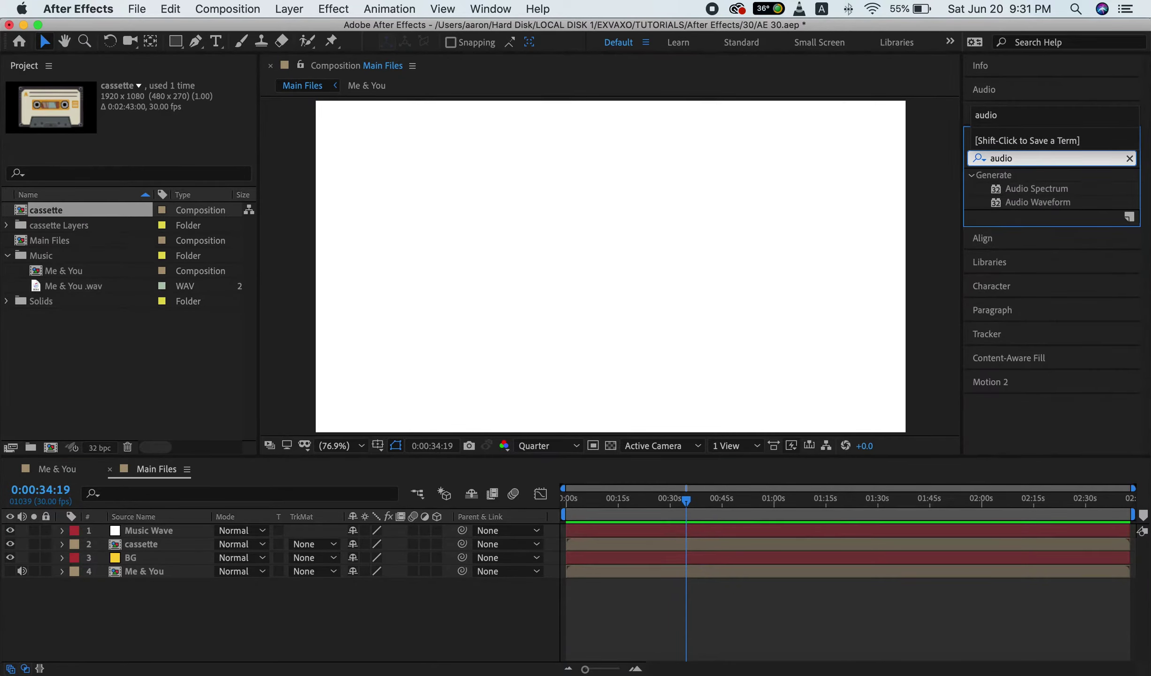
pyautogui.click(1021, 205)
pyautogui.click(1036, 190)
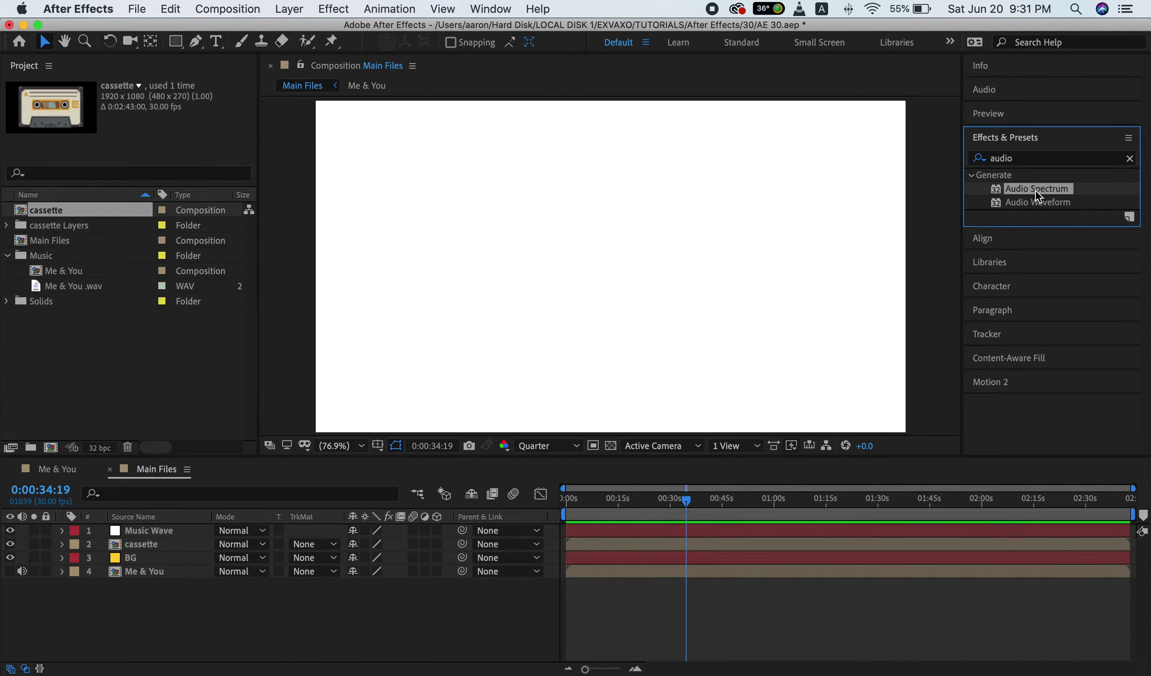
pyautogui.moveTo(1030, 191); pyautogui.dragTo(165, 534)
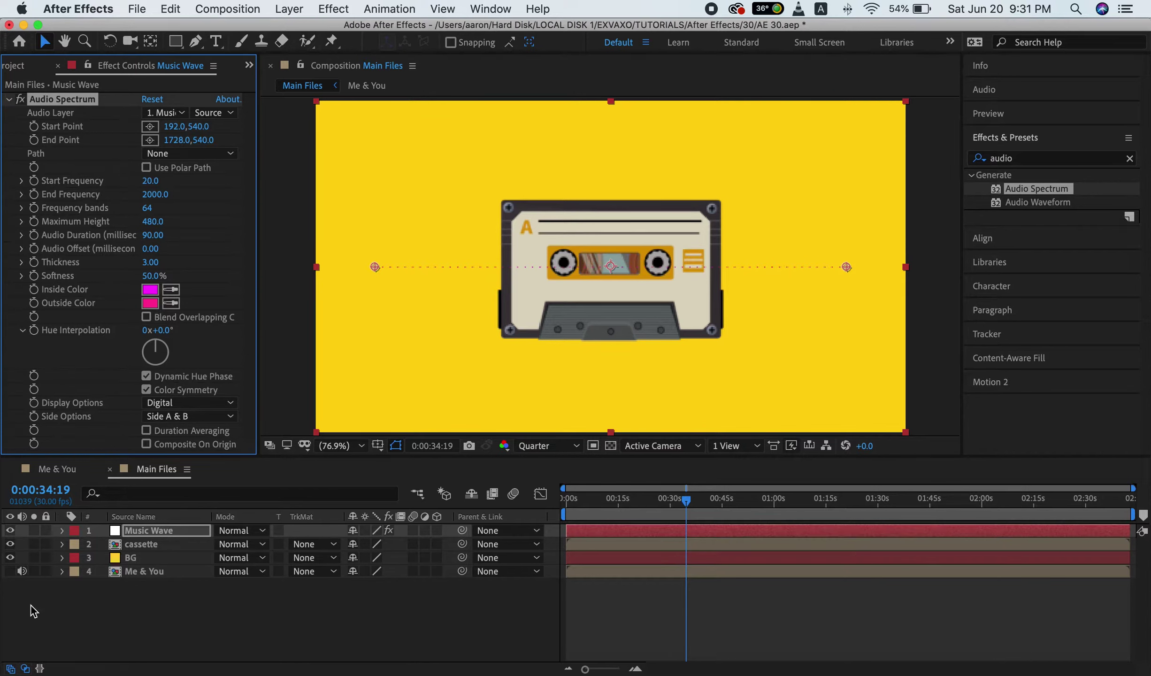
# - Hide the BG and cassette layers and collapse the Audio Spectrum settings
pyautogui.click(10, 557)
pyautogui.click(10, 544)
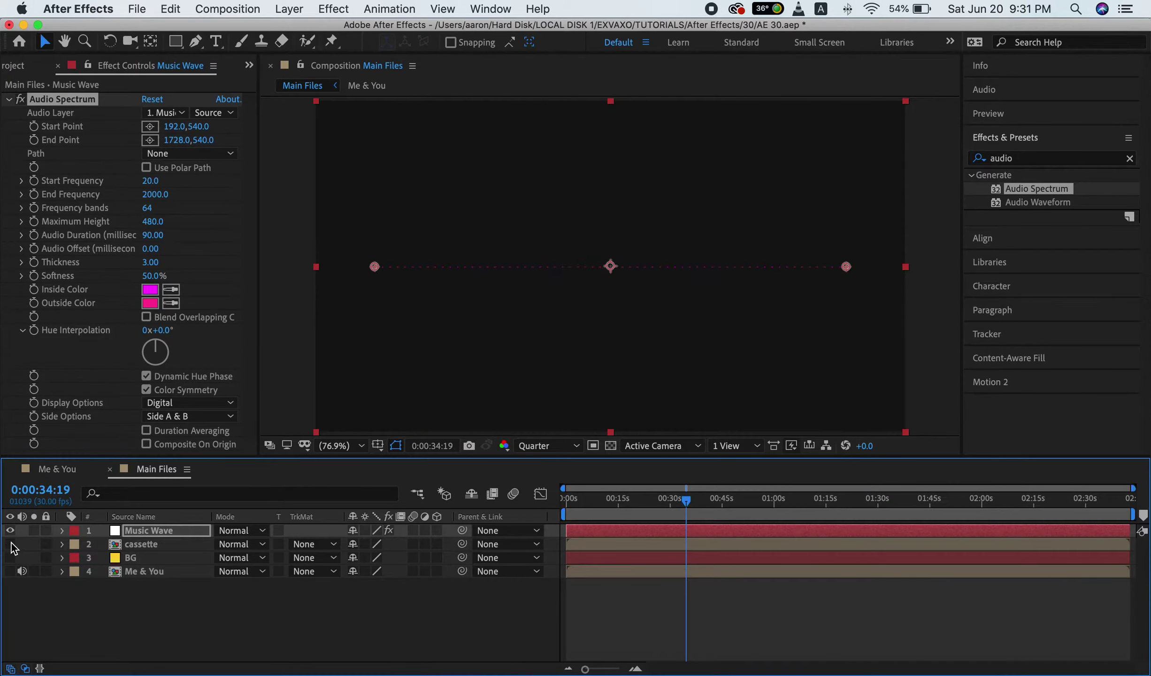
pyautogui.click(253, 620)
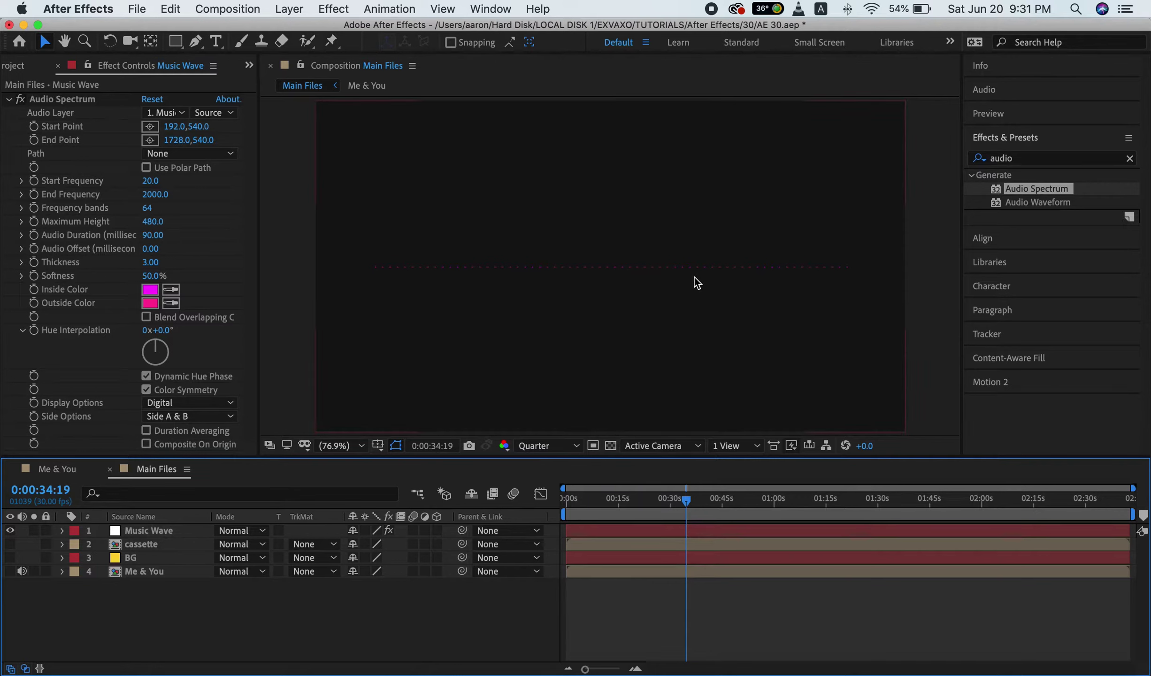
pyautogui.click(155, 530)
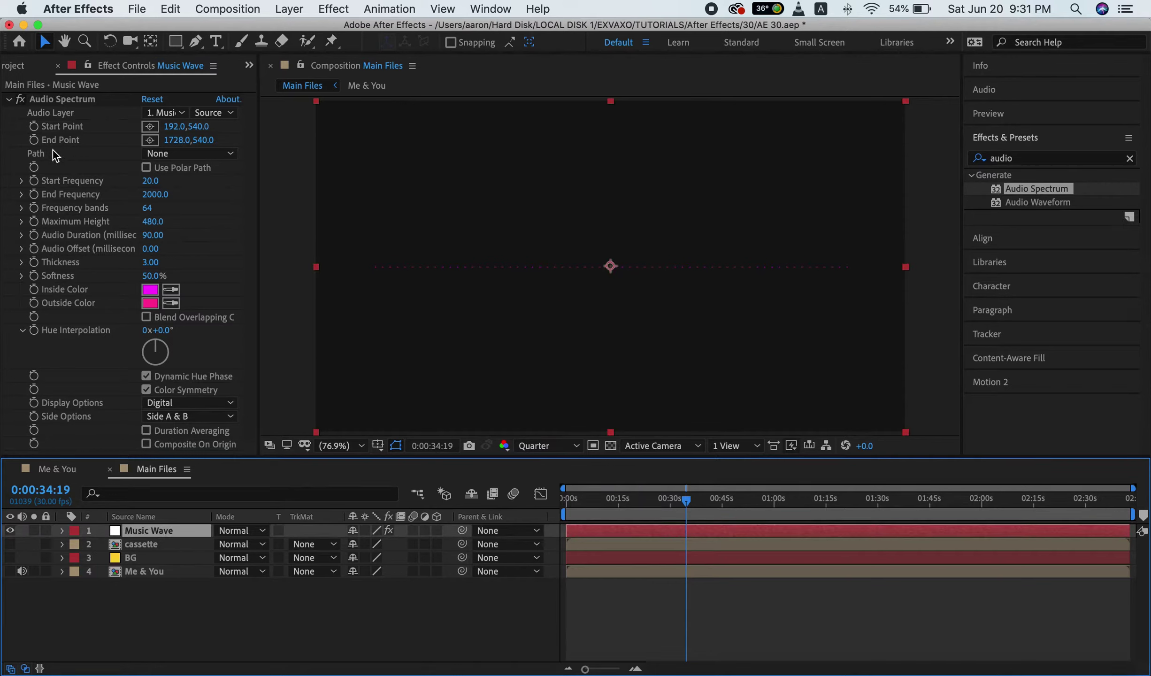
pyautogui.click(9, 99)
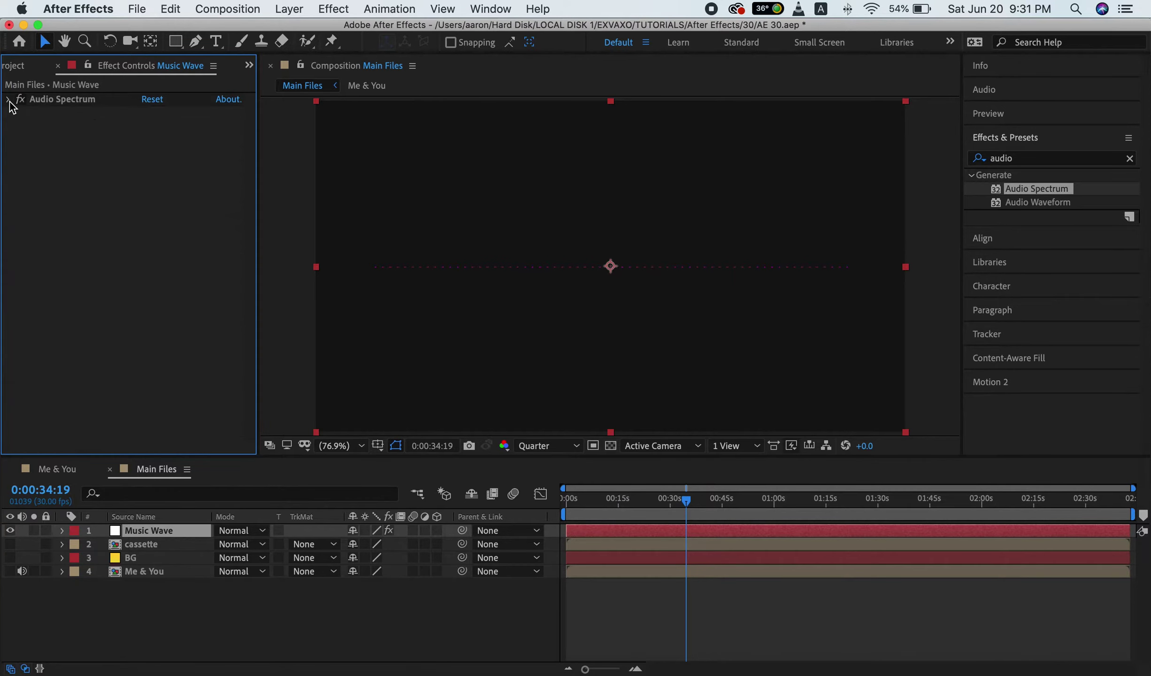
# - Add a Fill effect to Music Wave with its colour set to white
pyautogui.click(1009, 158)
pyautogui.write('fil')
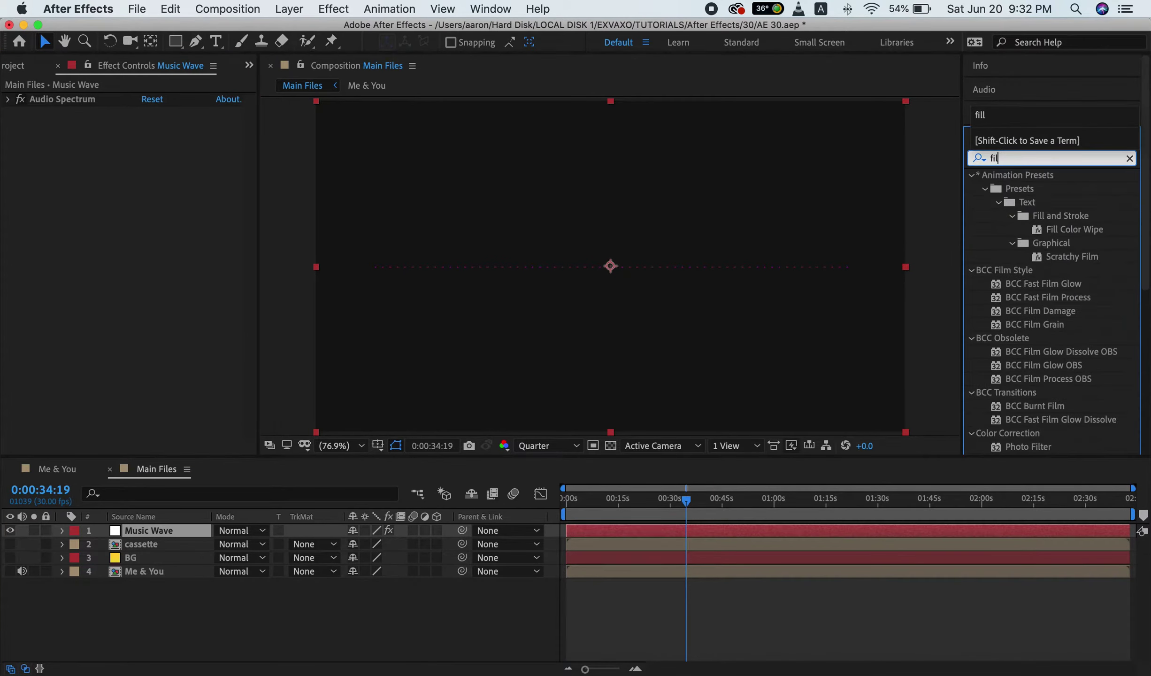
pyautogui.scroll(-6, 996, 251)
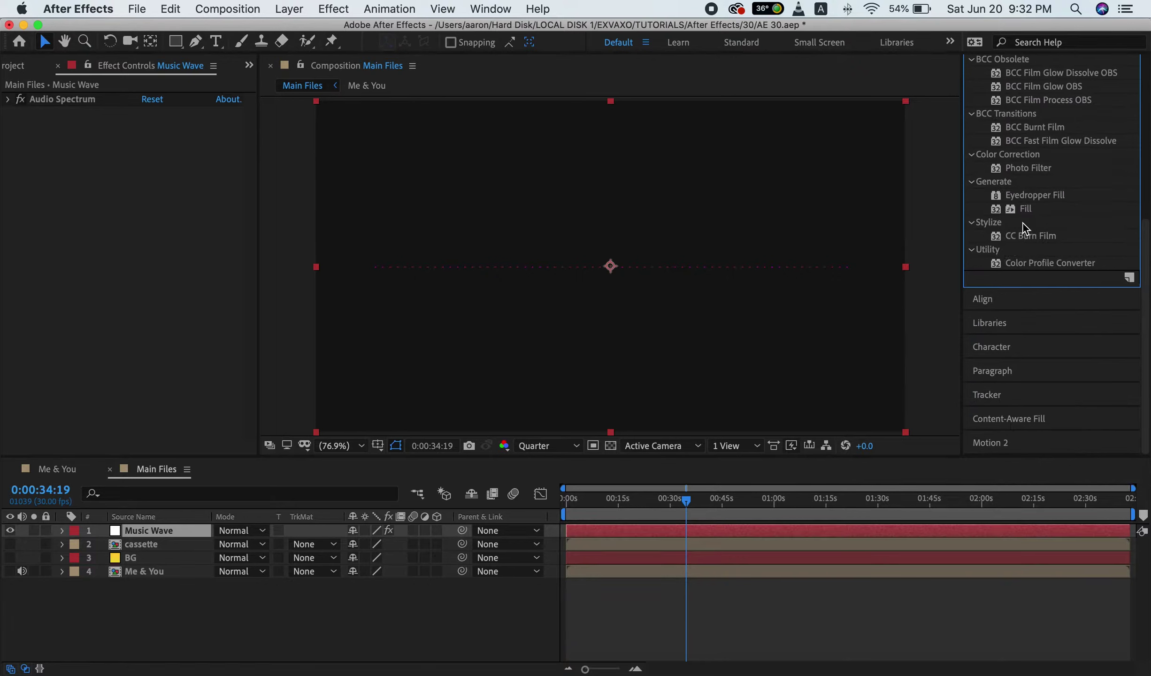
pyautogui.moveTo(1018, 209)
pyautogui.mouseDown()
pyautogui.moveTo(422, 467)
pyautogui.moveTo(147, 535)
pyautogui.mouseUp()
pyautogui.click(150, 154)
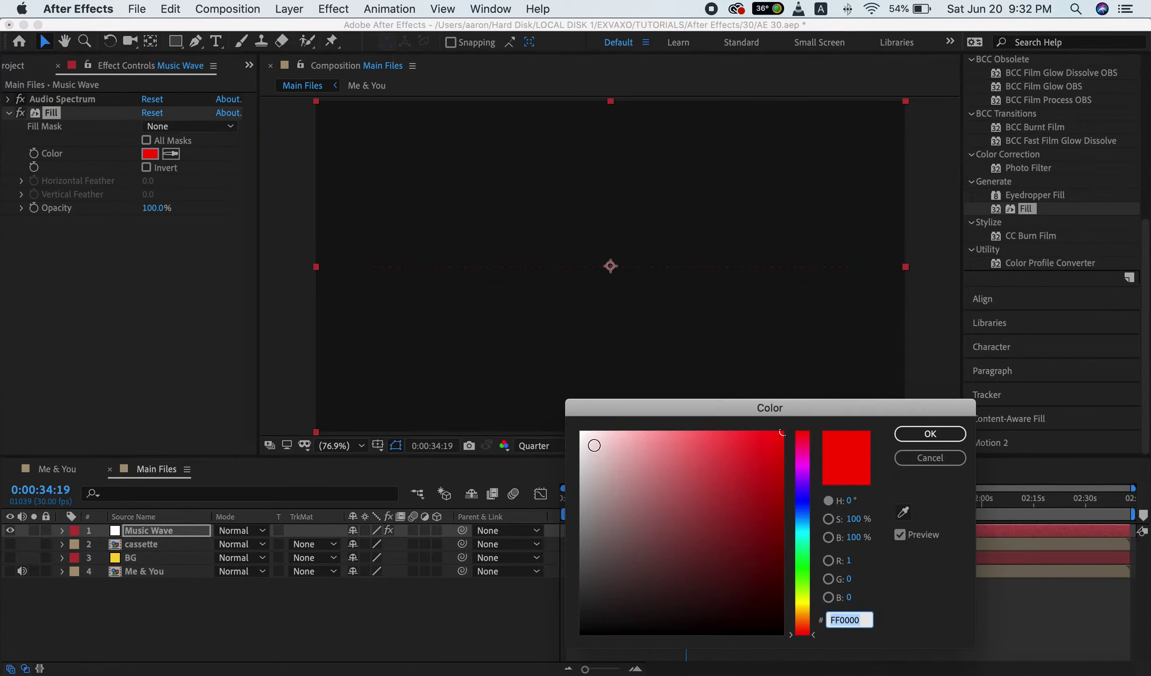
pyautogui.moveTo(594, 441); pyautogui.dragTo(518, 398)
pyautogui.click(903, 434)
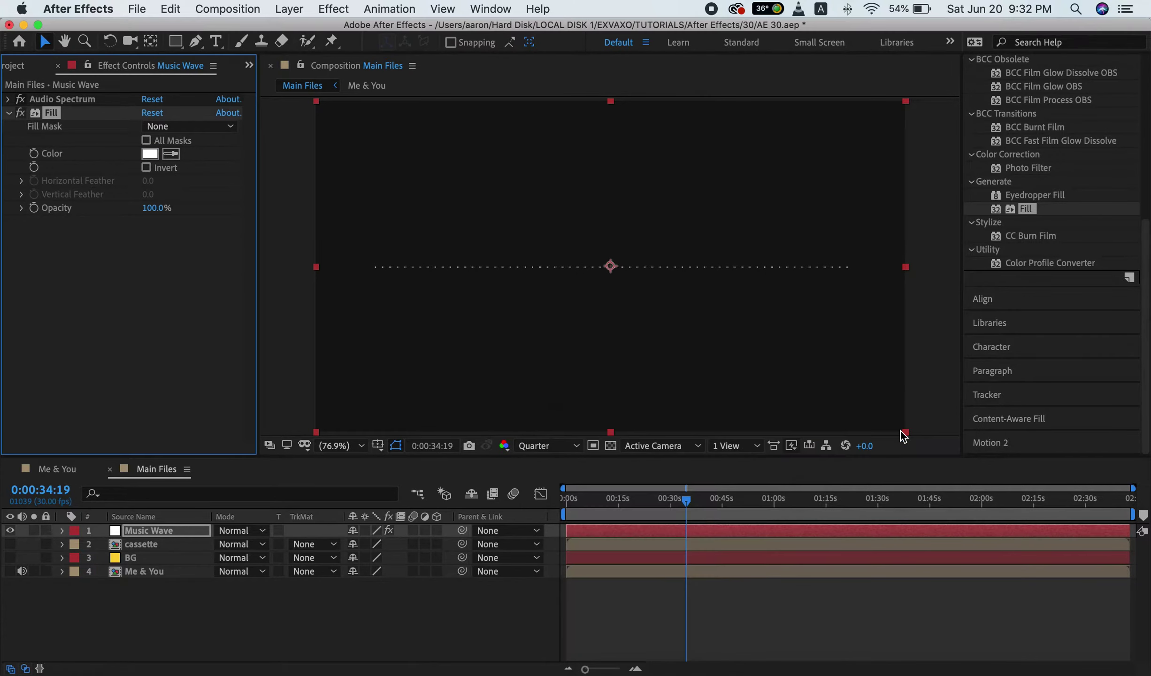
pyautogui.click(126, 220)
# - Set Audio Spectrum's Audio Layer to 4. Me & You
pyautogui.moveTo(686, 502); pyautogui.dragTo(765, 503)
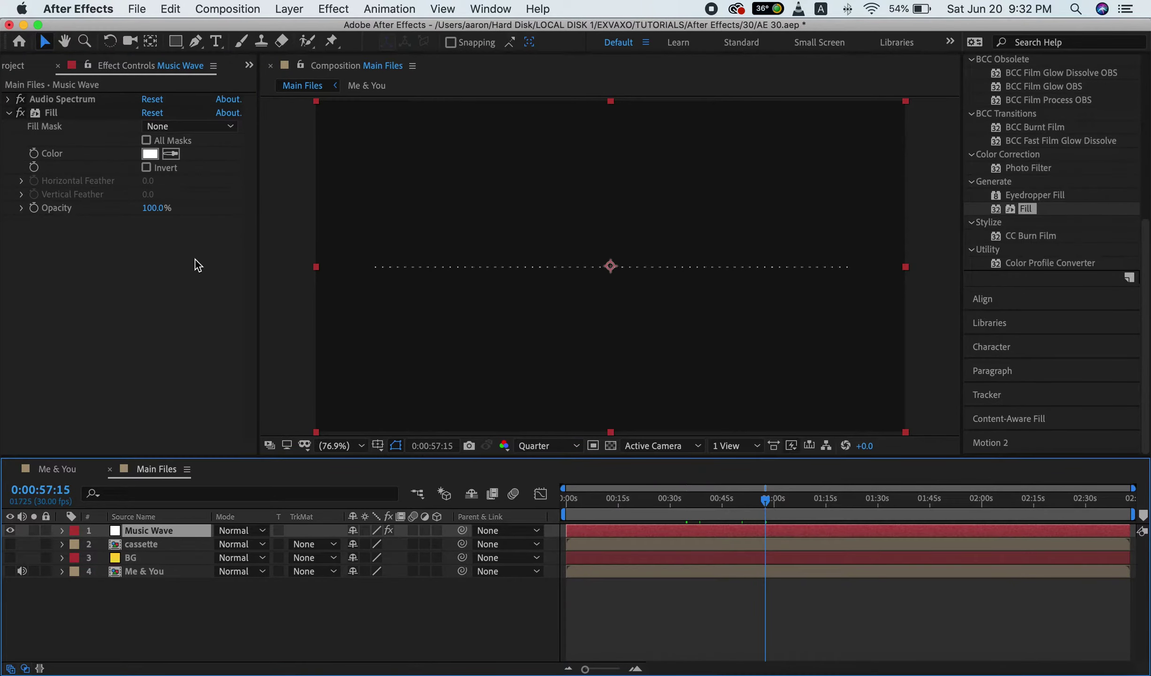
pyautogui.click(9, 113)
pyautogui.click(8, 99)
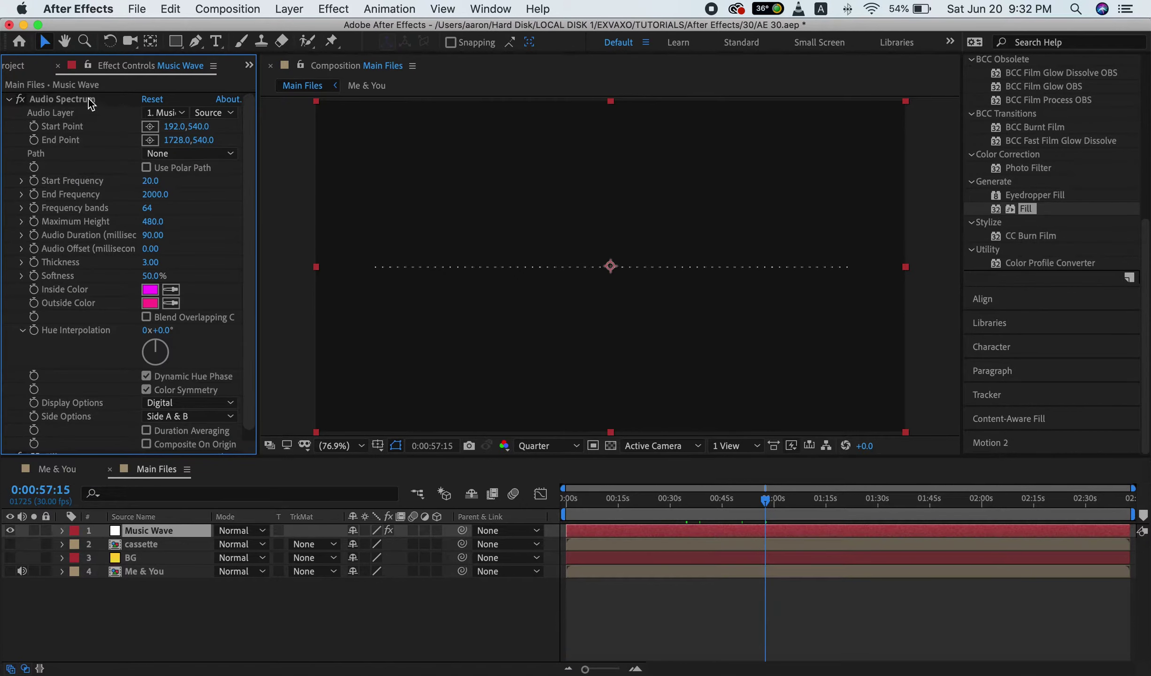
pyautogui.click(70, 101)
pyautogui.click(164, 113)
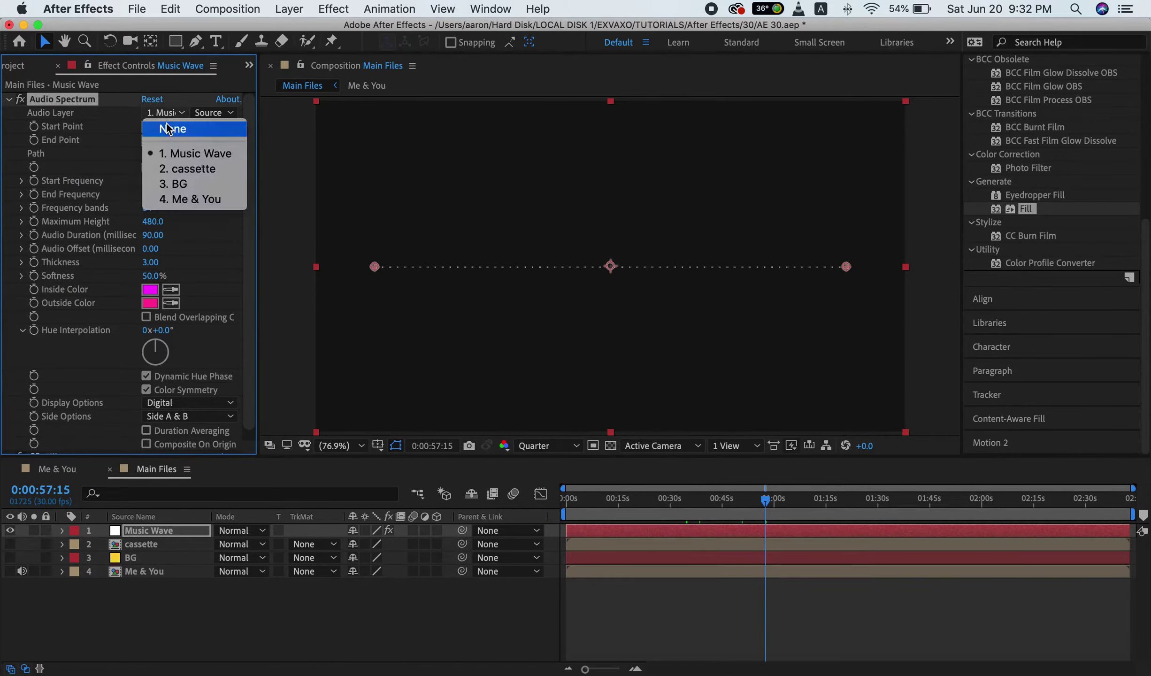
pyautogui.click(187, 203)
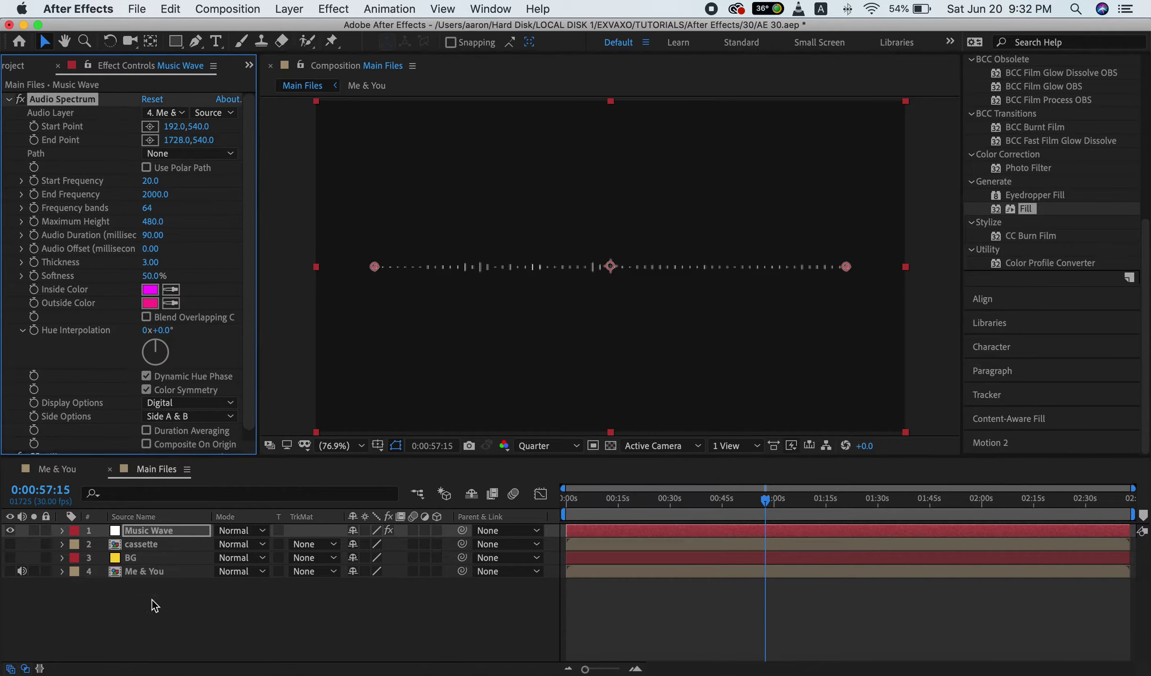
pyautogui.click(154, 571)
pyautogui.doubleClick(146, 573)
# - Back in Main Files, set the preview resolution to Full and scrub around 1:17–1:19
pyautogui.moveTo(623, 515); pyautogui.dragTo(839, 514)
pyautogui.click(146, 469)
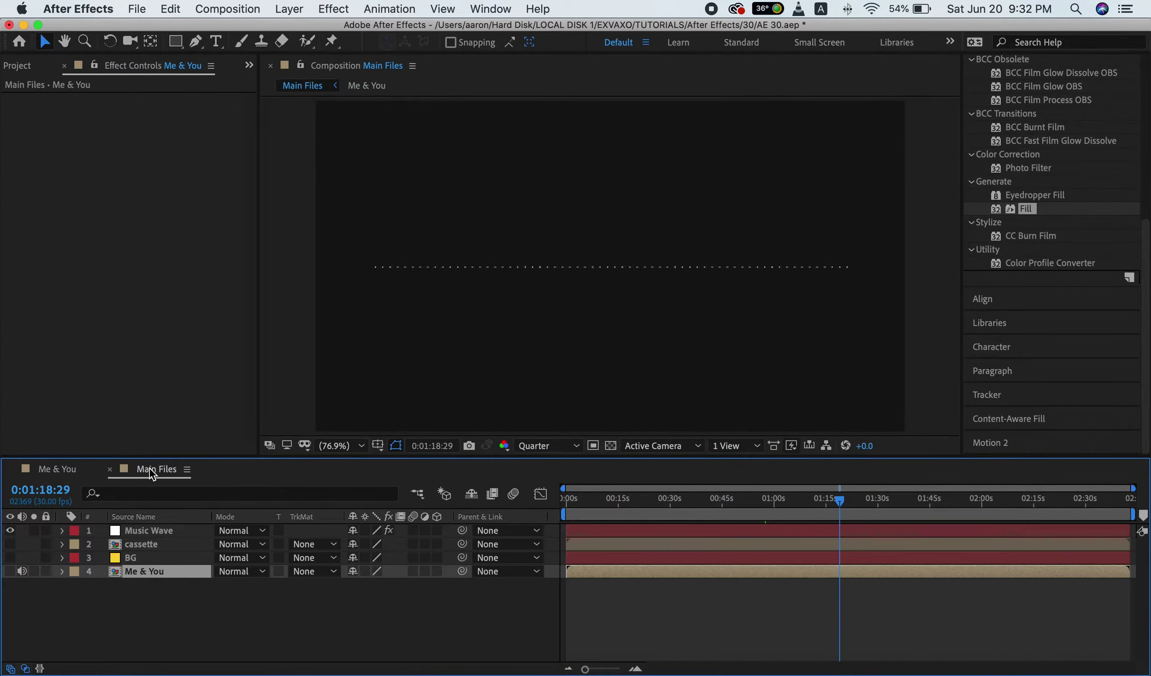
pyautogui.click(179, 599)
pyautogui.click(160, 533)
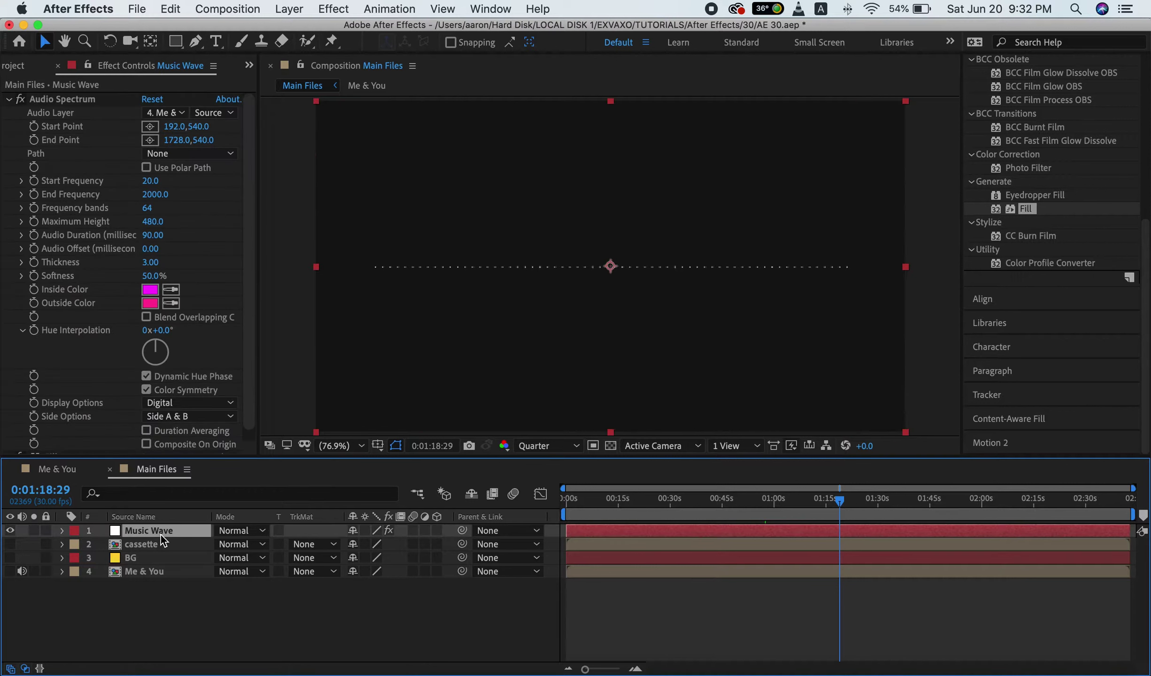
pyautogui.moveTo(679, 511)
pyautogui.mouseDown()
pyautogui.moveTo(741, 514)
pyautogui.moveTo(727, 509)
pyautogui.mouseUp()
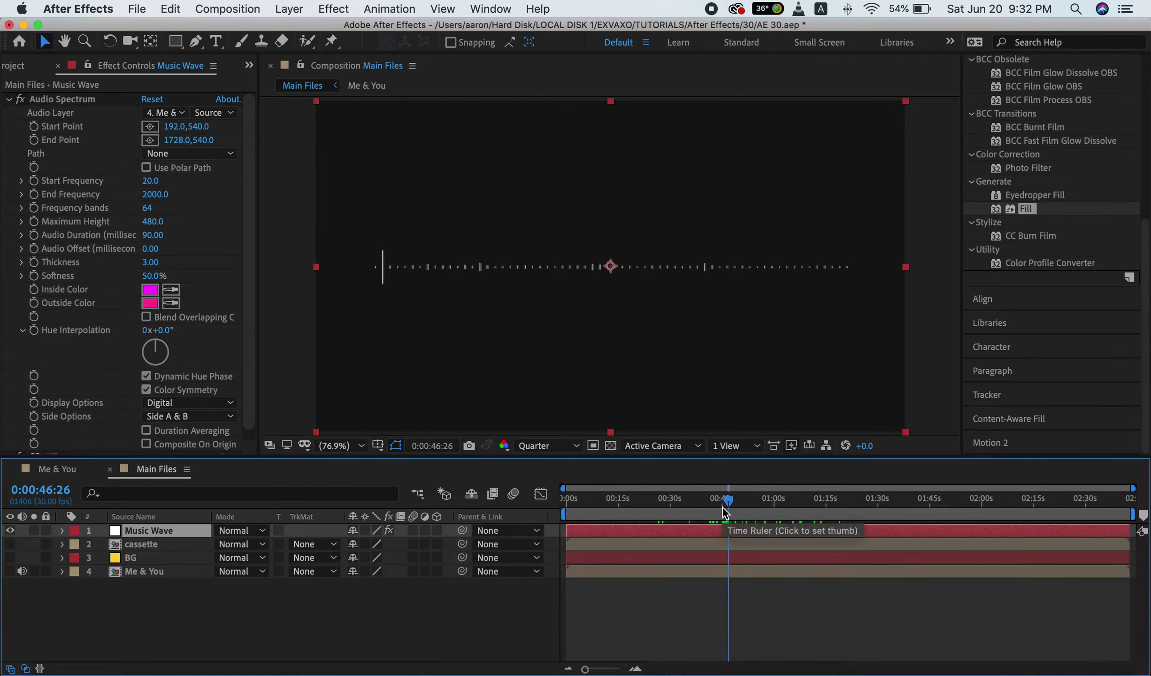
pyautogui.moveTo(732, 506); pyautogui.dragTo(951, 512)
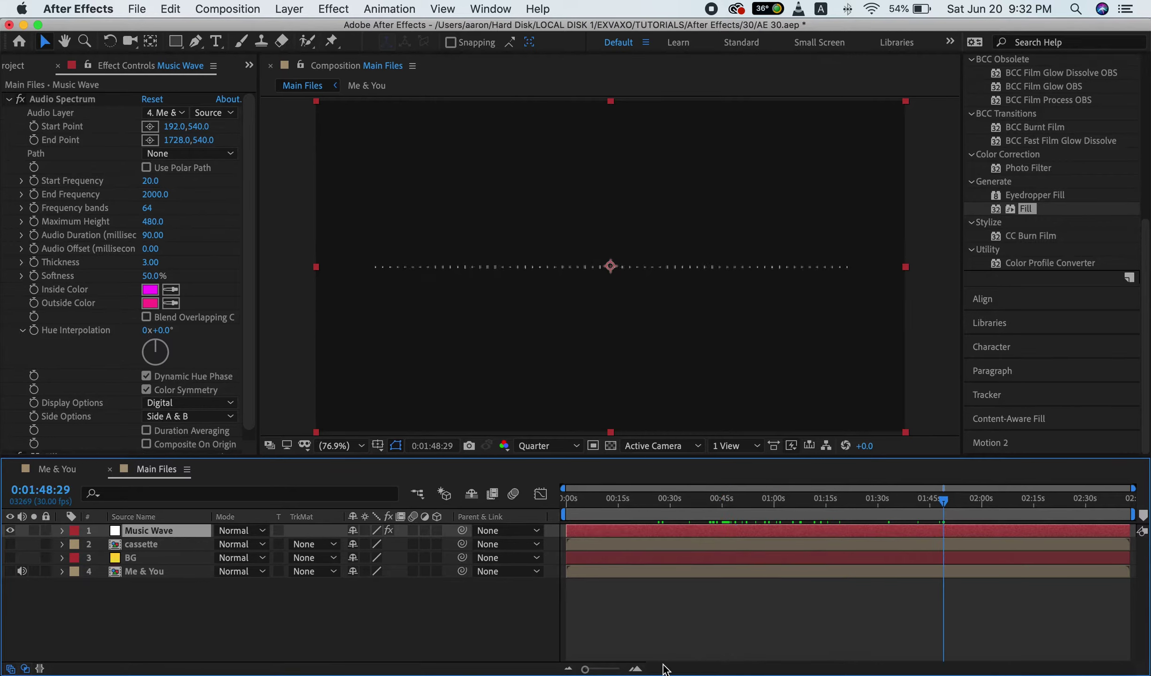
pyautogui.moveTo(825, 506); pyautogui.dragTo(835, 507)
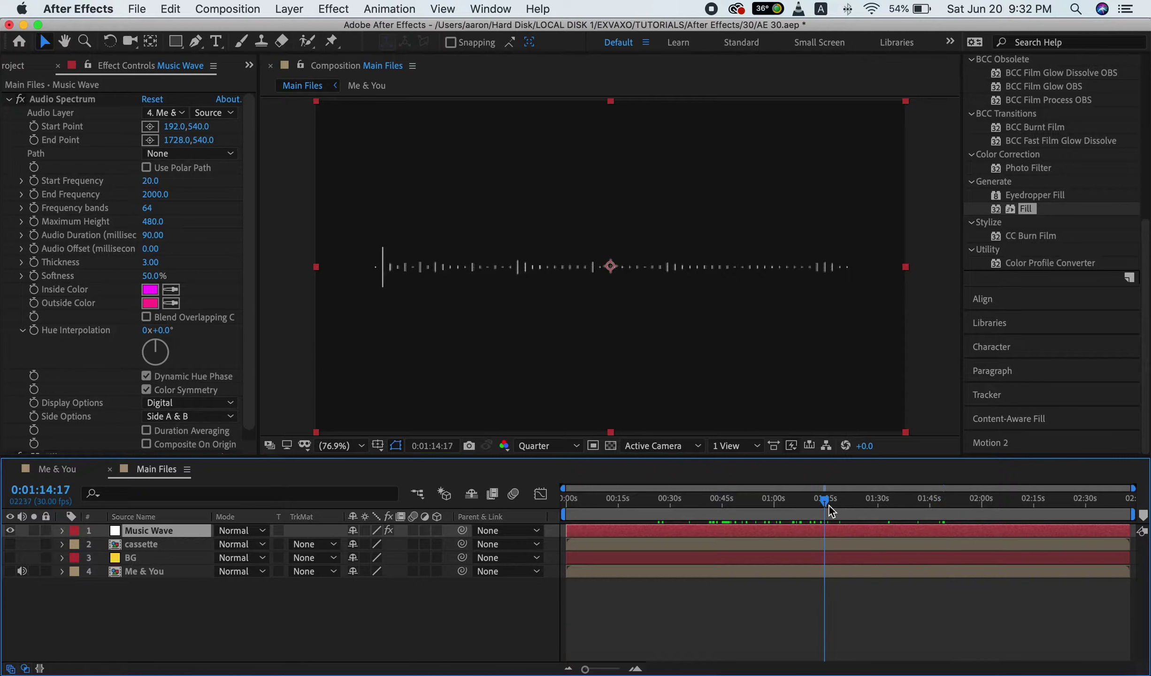
pyautogui.click(554, 446)
pyautogui.click(617, 486)
pyautogui.moveTo(822, 501); pyautogui.dragTo(852, 505)
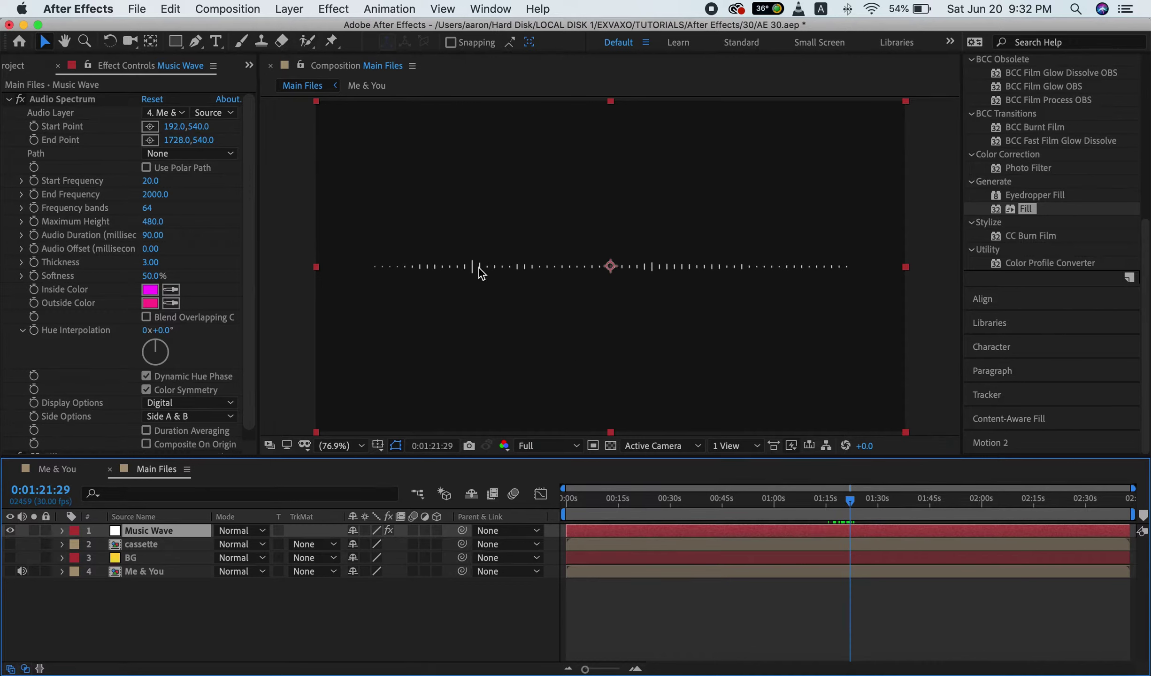
# - Set Audio Spectrum's Side Options to Side A and adjust the Start Frequency
pyautogui.click(89, 99)
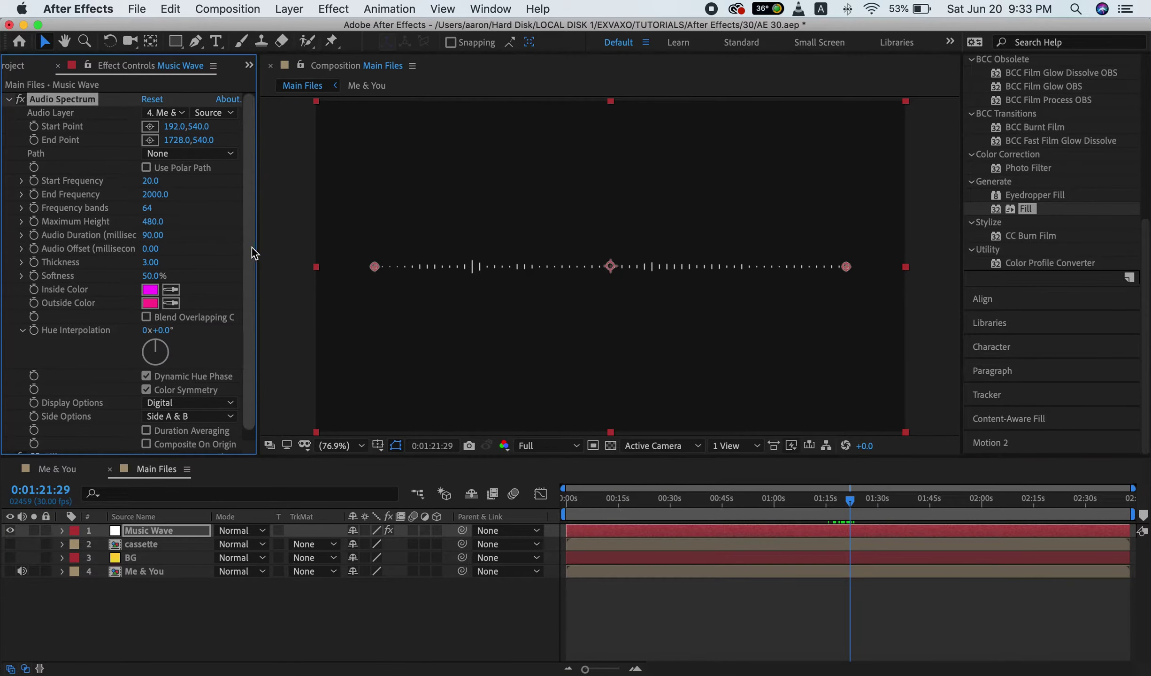
pyautogui.scroll(-1, 251, 272)
pyautogui.moveTo(892, 502); pyautogui.dragTo(774, 508)
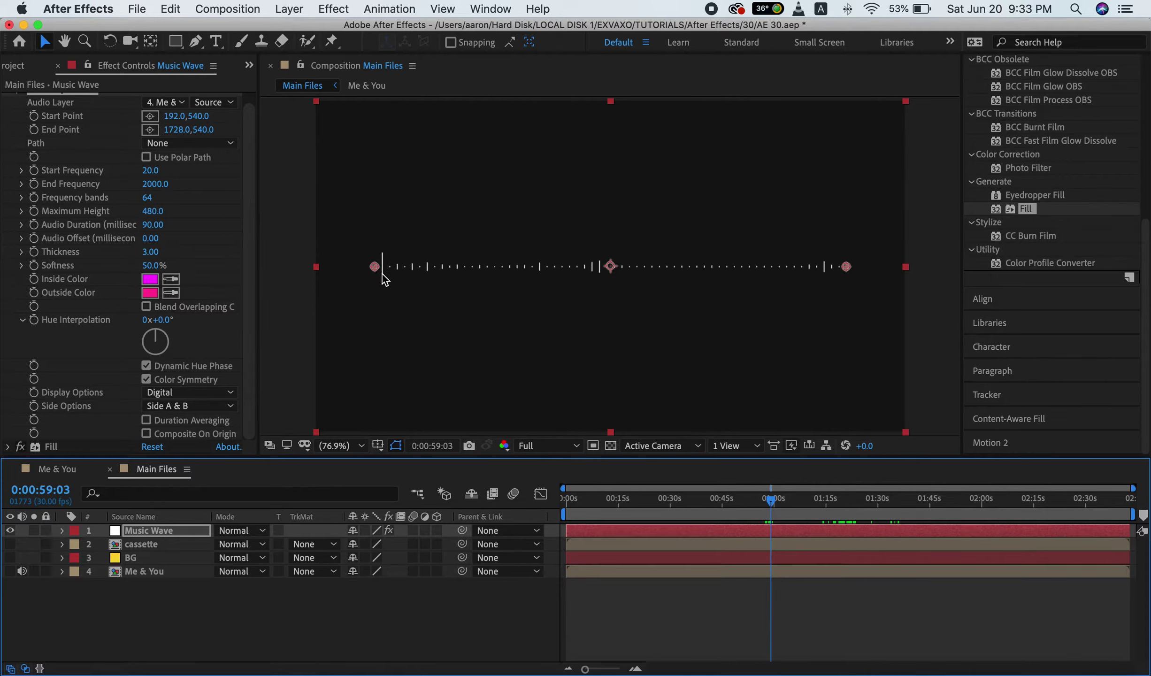
pyautogui.click(188, 406)
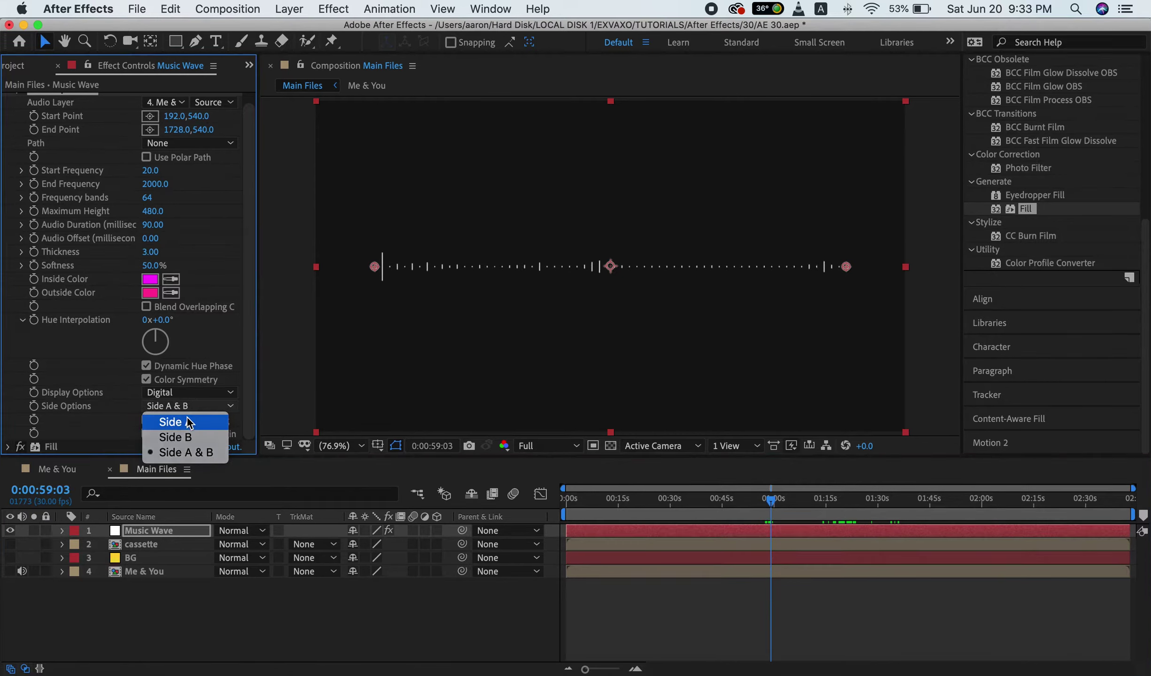
pyautogui.click(188, 422)
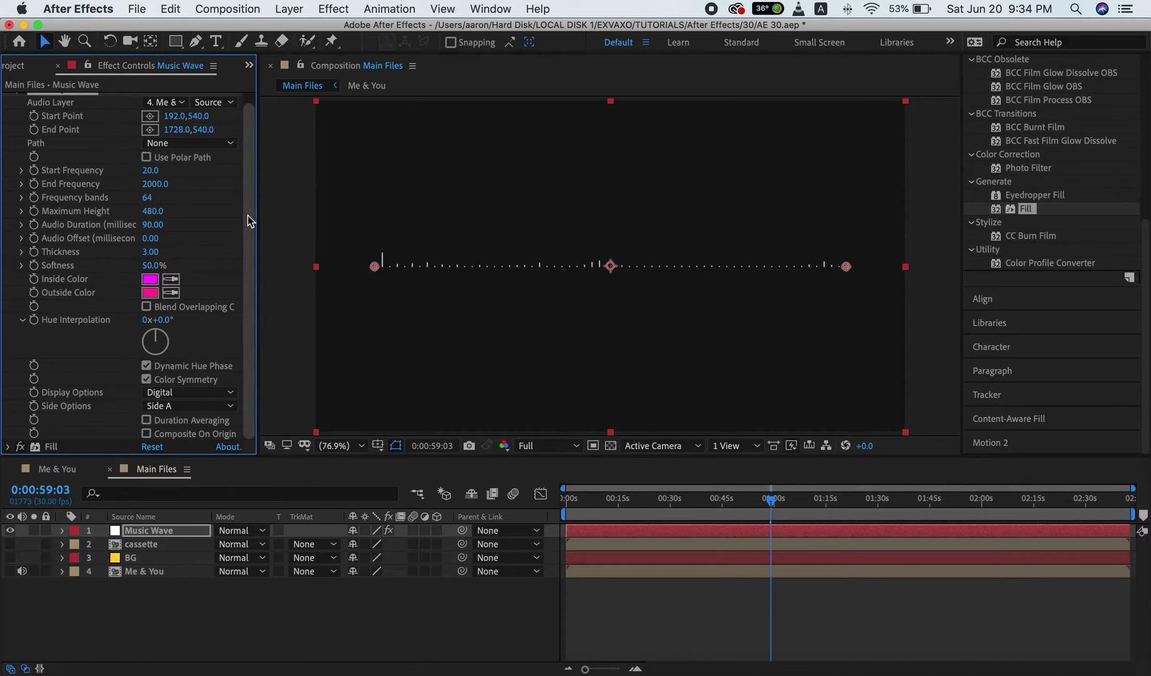
pyautogui.scroll(1, 251, 207)
pyautogui.moveTo(147, 181); pyautogui.dragTo(209, 186)
pyautogui.click(167, 182)
# - Set the spectrum's Start Frequency to 1.0 and End Frequency to 400
pyautogui.press('Tab')
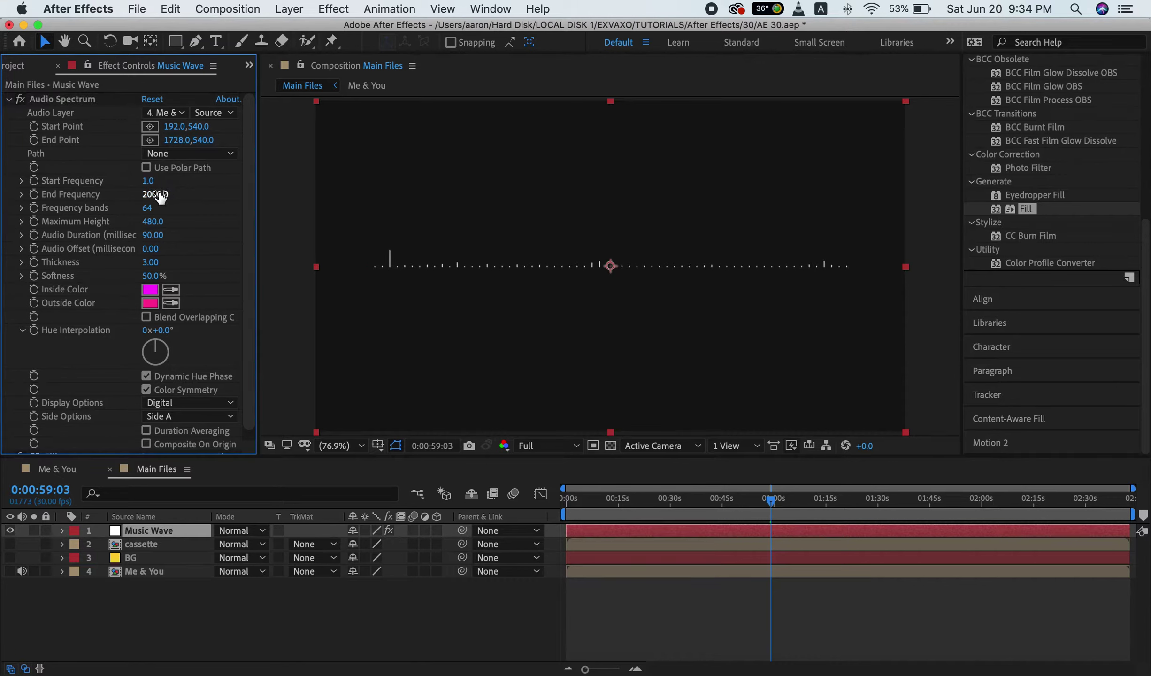
pyautogui.write('400')
pyautogui.press('Return')
pyautogui.moveTo(775, 504); pyautogui.dragTo(794, 508)
pyautogui.moveTo(781, 505); pyautogui.dragTo(778, 503)
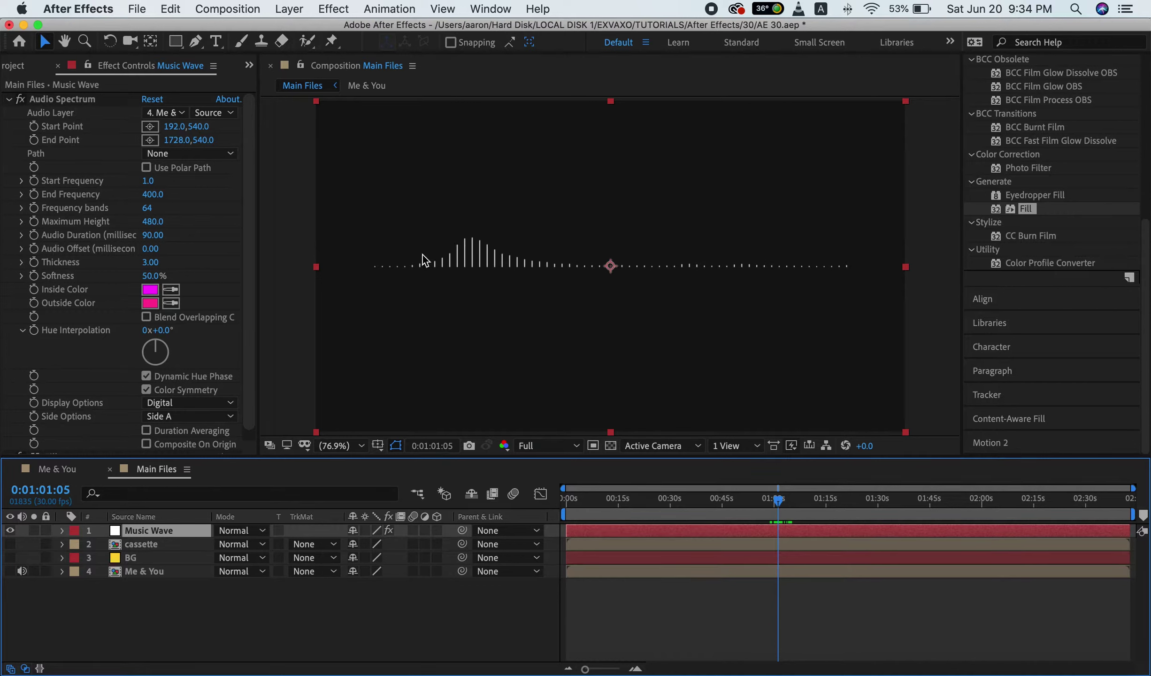
pyautogui.click(153, 194)
pyautogui.write('2000')
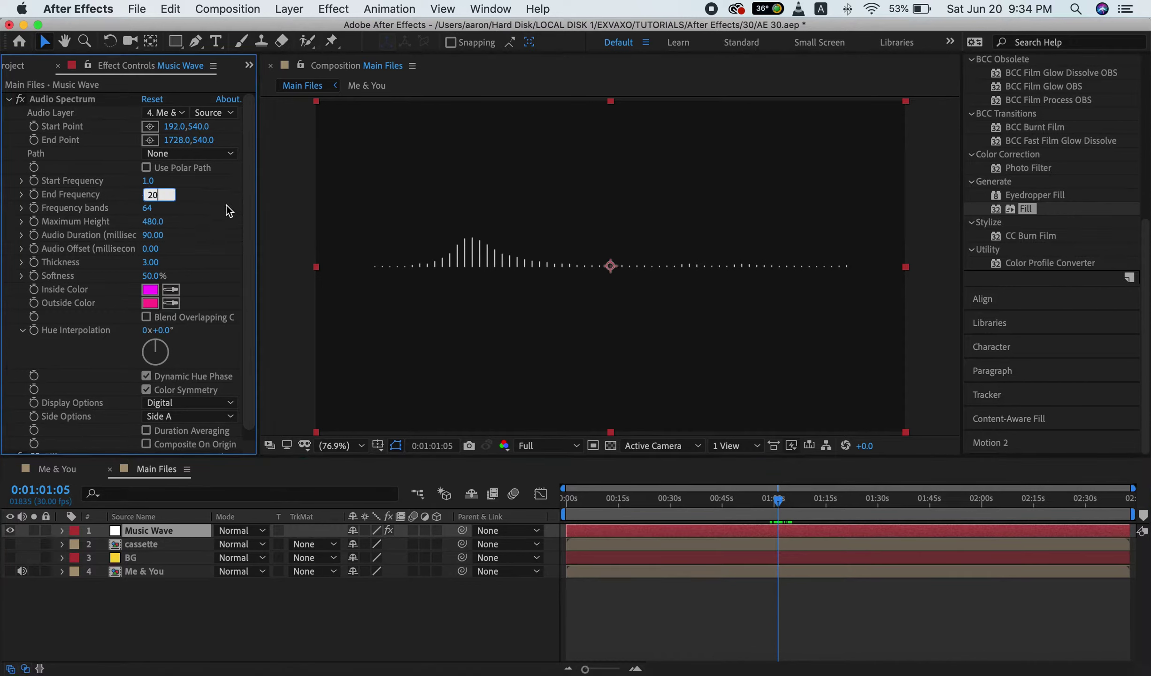
pyautogui.press('Return')
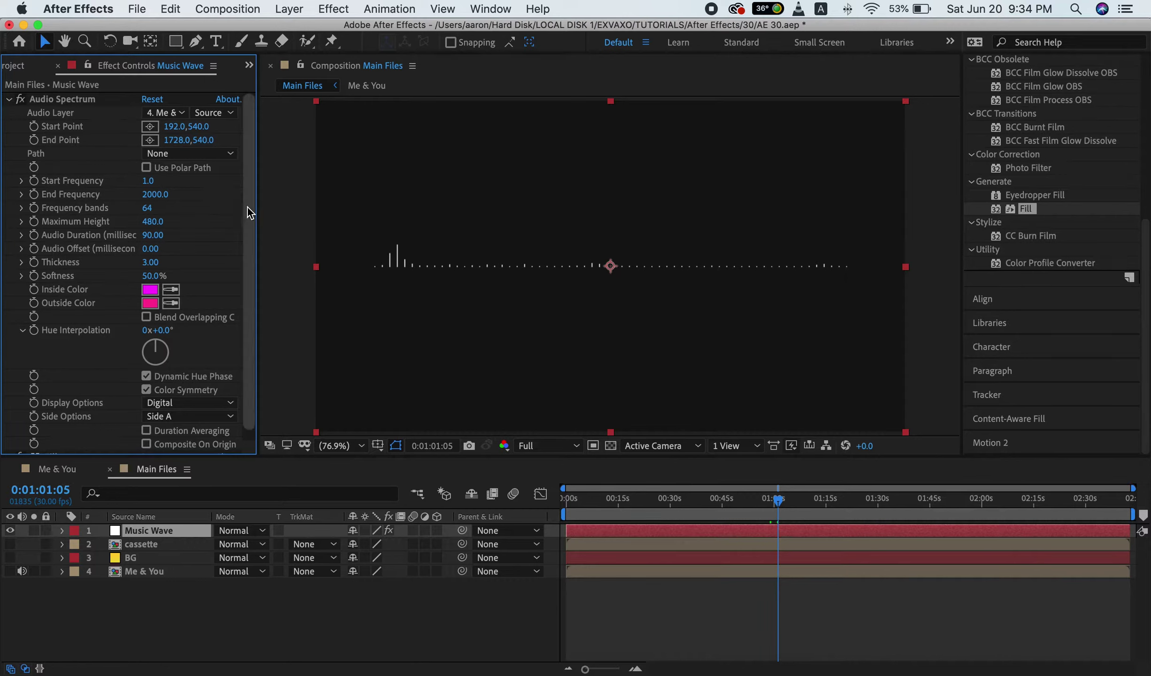
pyautogui.click(151, 195)
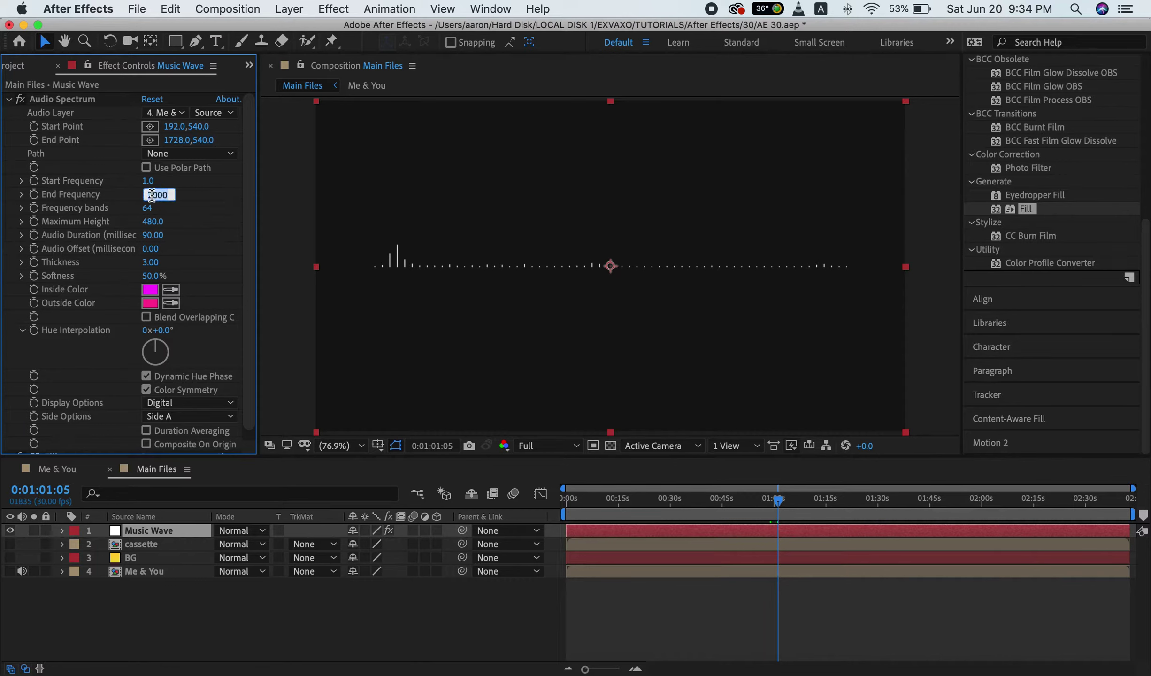
pyautogui.write('400')
pyautogui.press('Return')
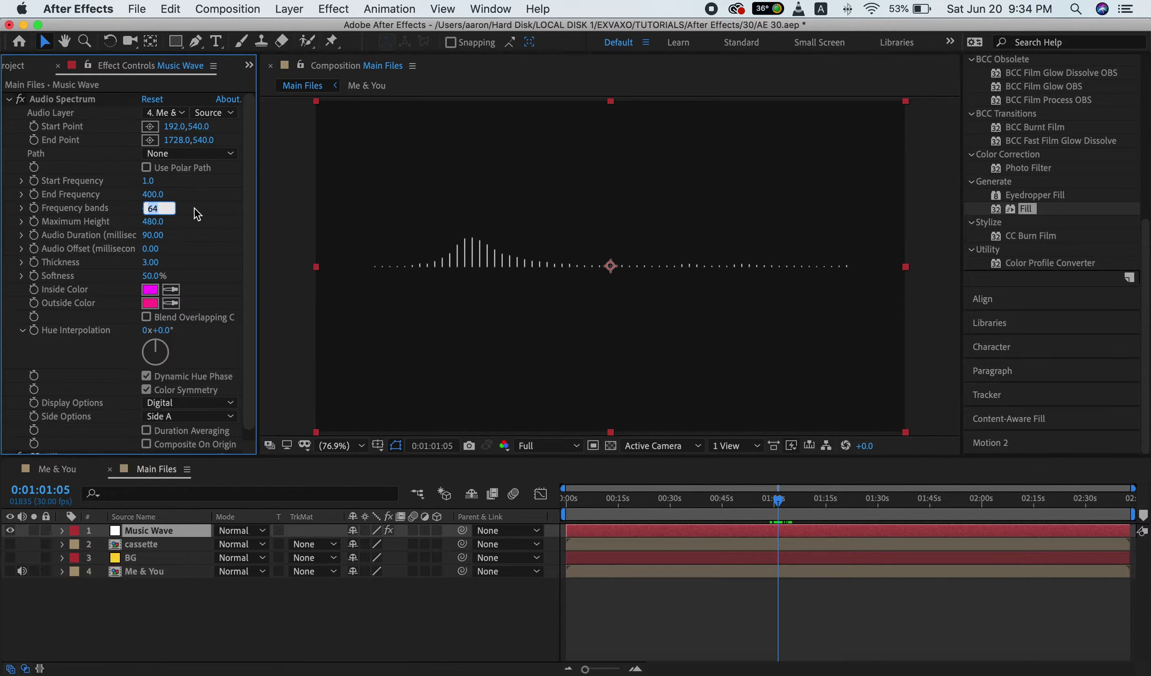
# - Set the Audio Spectrum Frequency bands to 50
pyautogui.write('50')
pyautogui.press('Return')
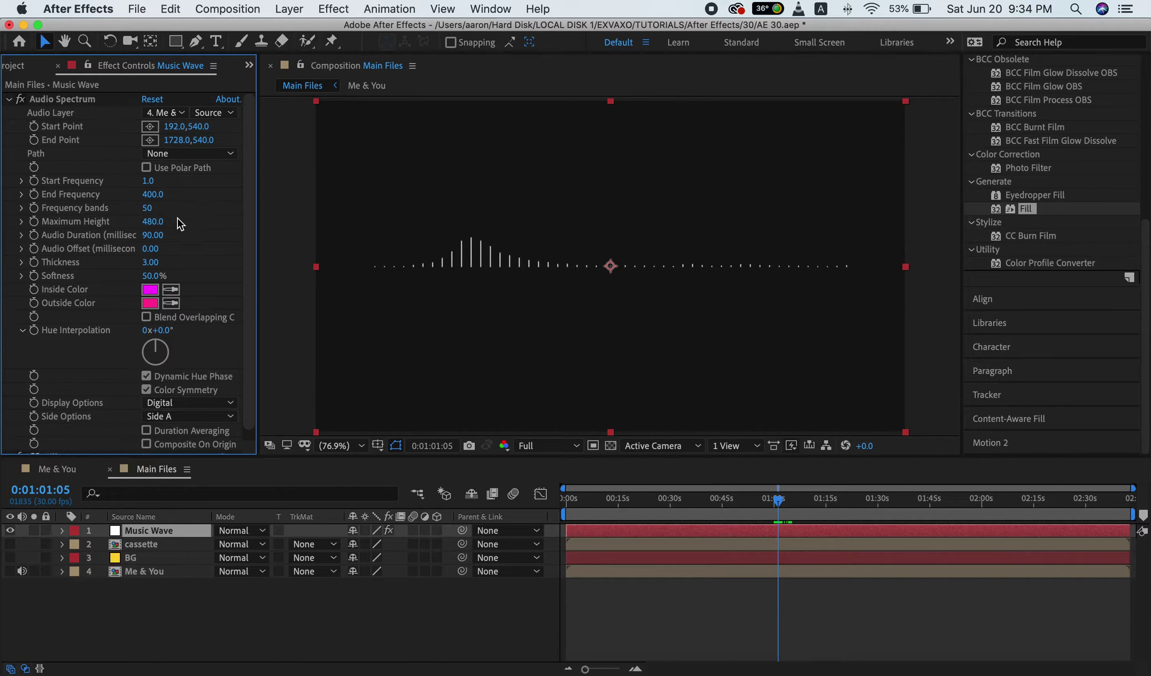
pyautogui.moveTo(148, 214); pyautogui.dragTo(126, 210)
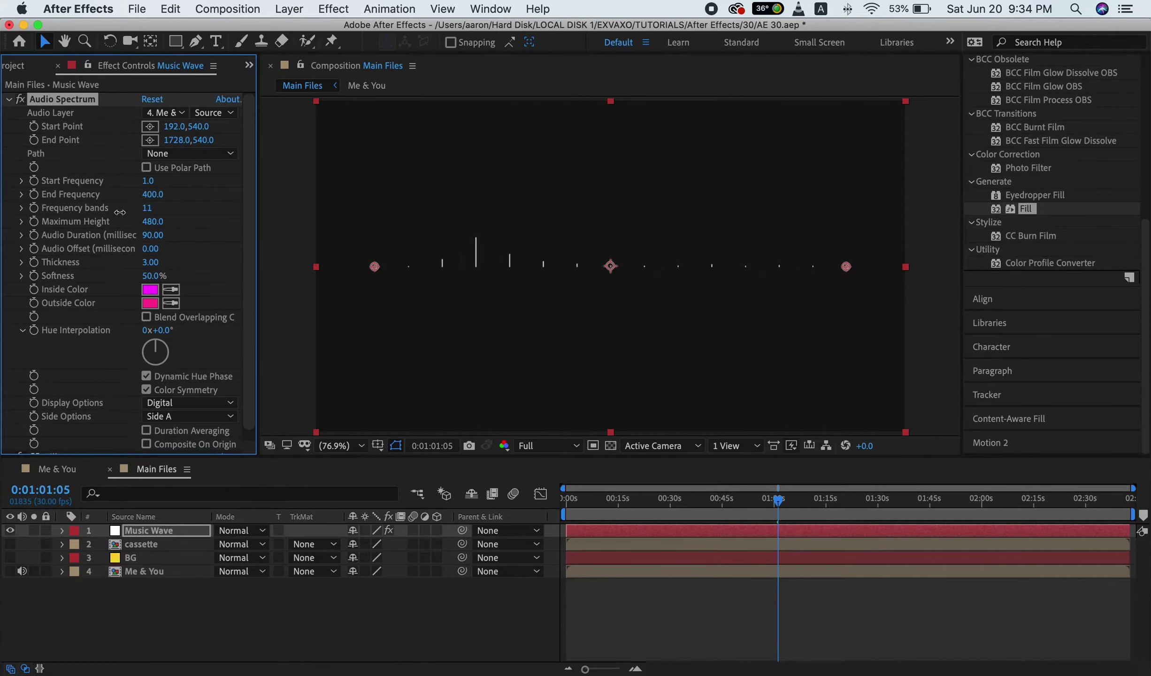
pyautogui.click(149, 213)
pyautogui.write('50')
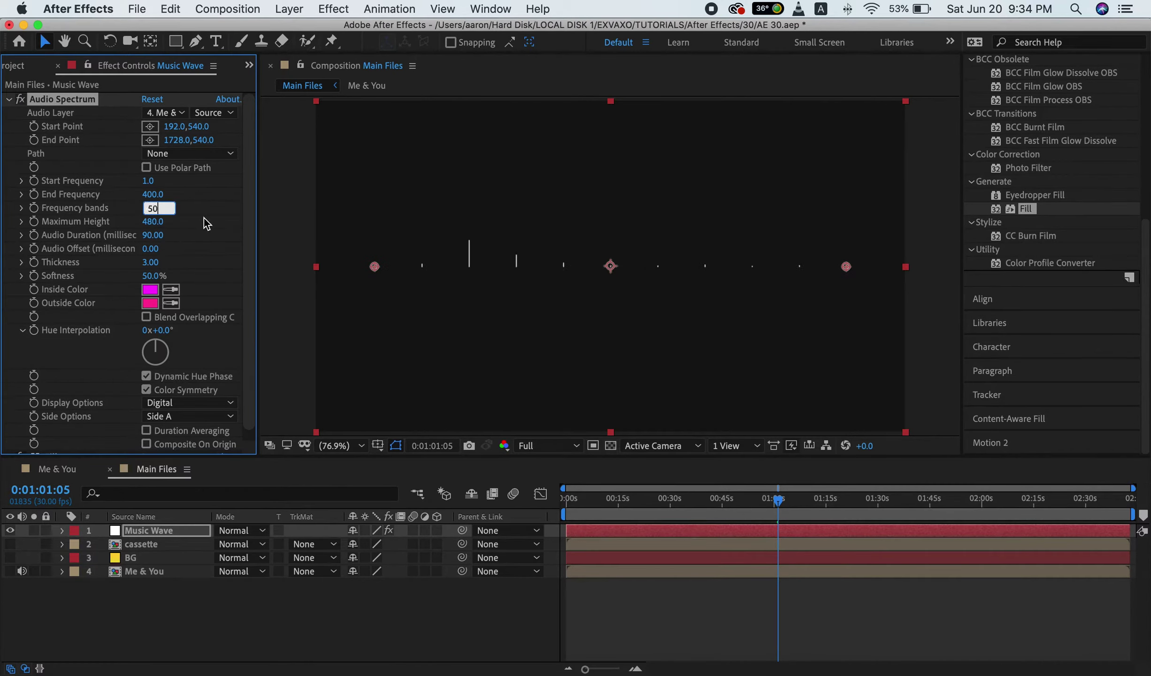
pyautogui.click(208, 224)
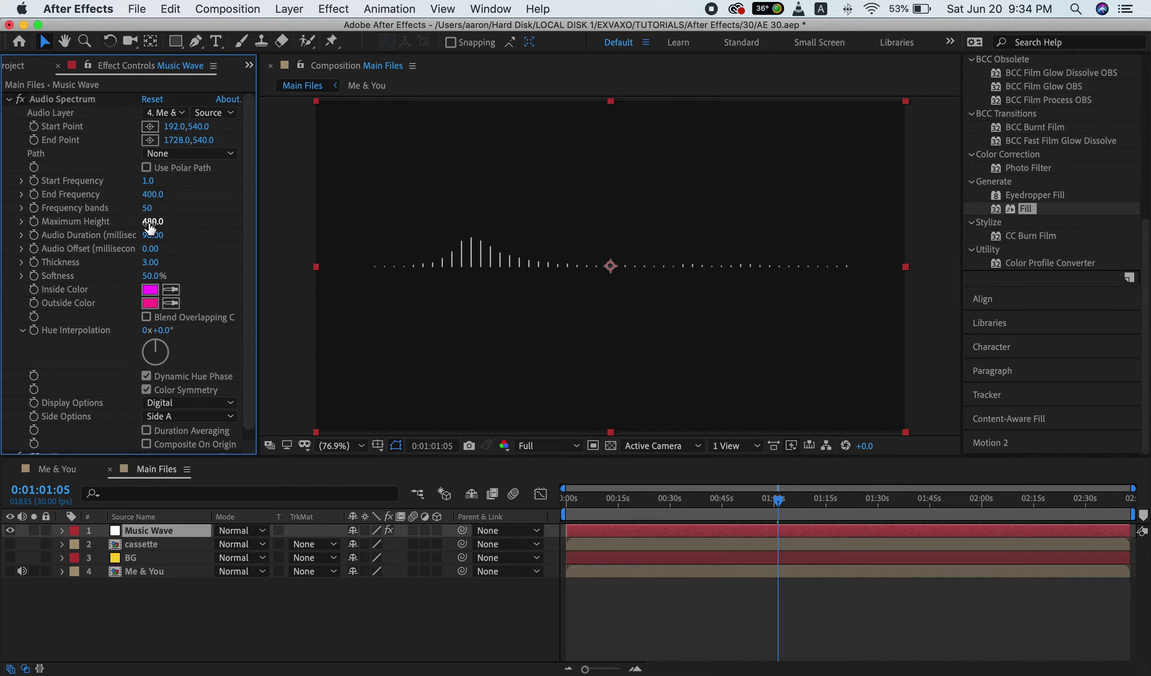
pyautogui.click(149, 225)
# - Set Maximum Height to 800 and Audio Offset to 10
pyautogui.write('800')
pyautogui.click(198, 234)
pyautogui.click(193, 253)
# - Set bar Thickness to 14 and lower Softness to about 1%
pyautogui.click(151, 263)
pyautogui.click(215, 263)
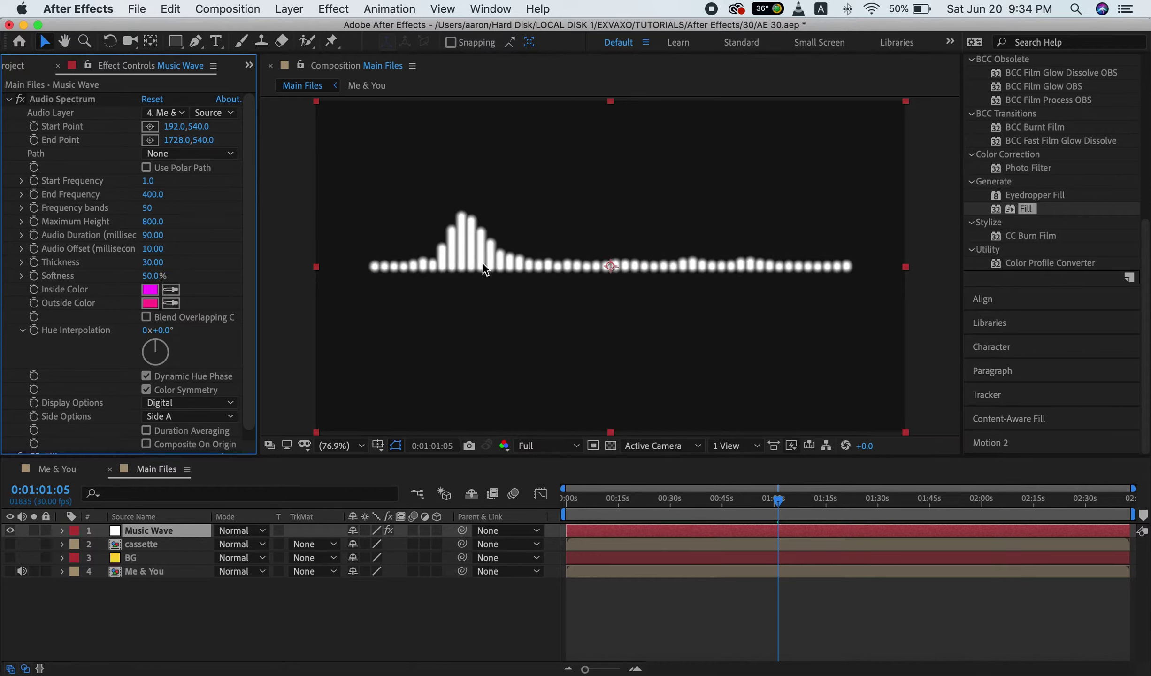
pyautogui.click(155, 262)
pyautogui.write('4')
pyautogui.click(203, 261)
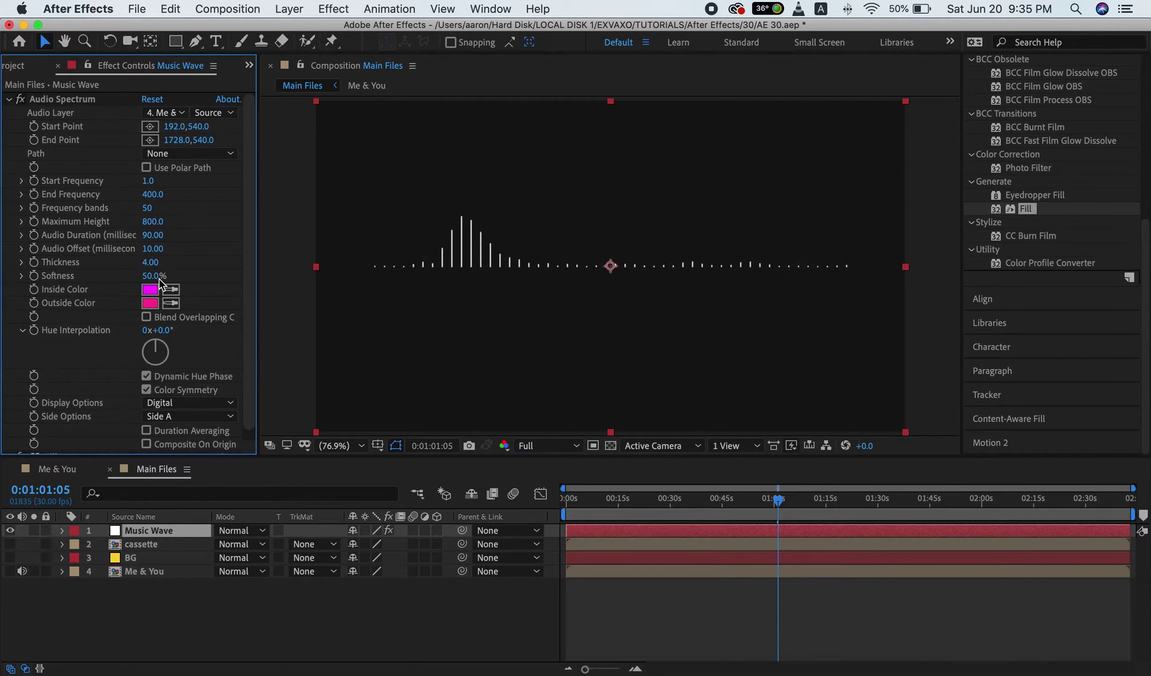
pyautogui.moveTo(149, 270); pyautogui.dragTo(529, 284)
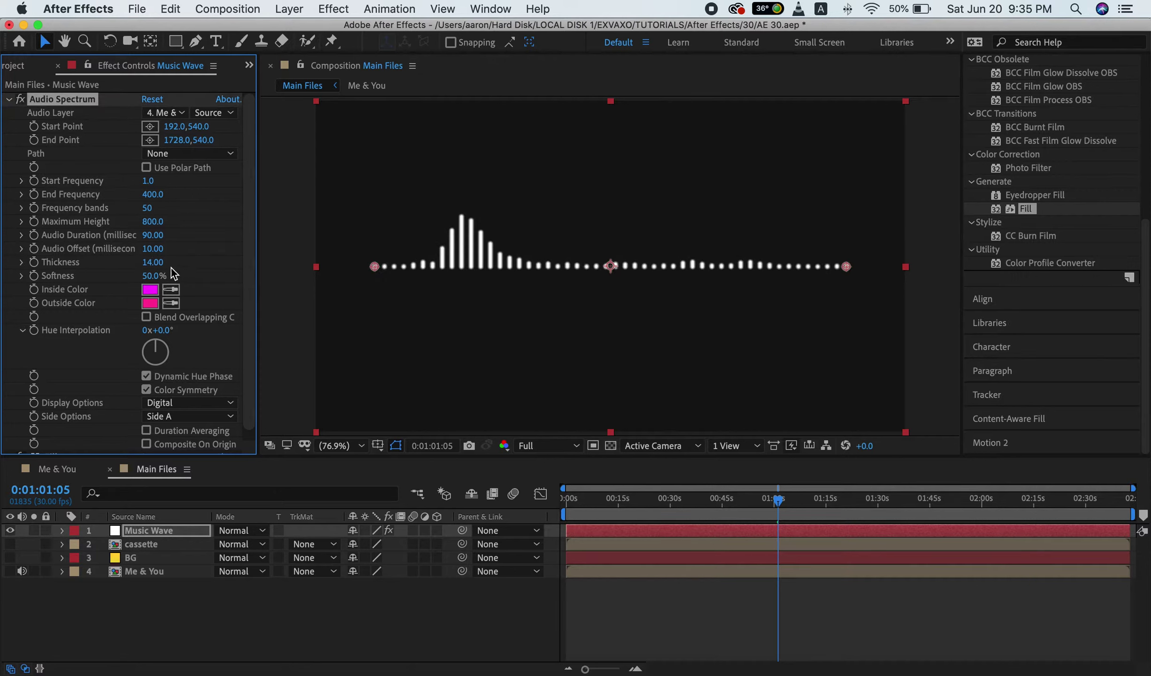
pyautogui.moveTo(152, 276); pyautogui.dragTo(107, 279)
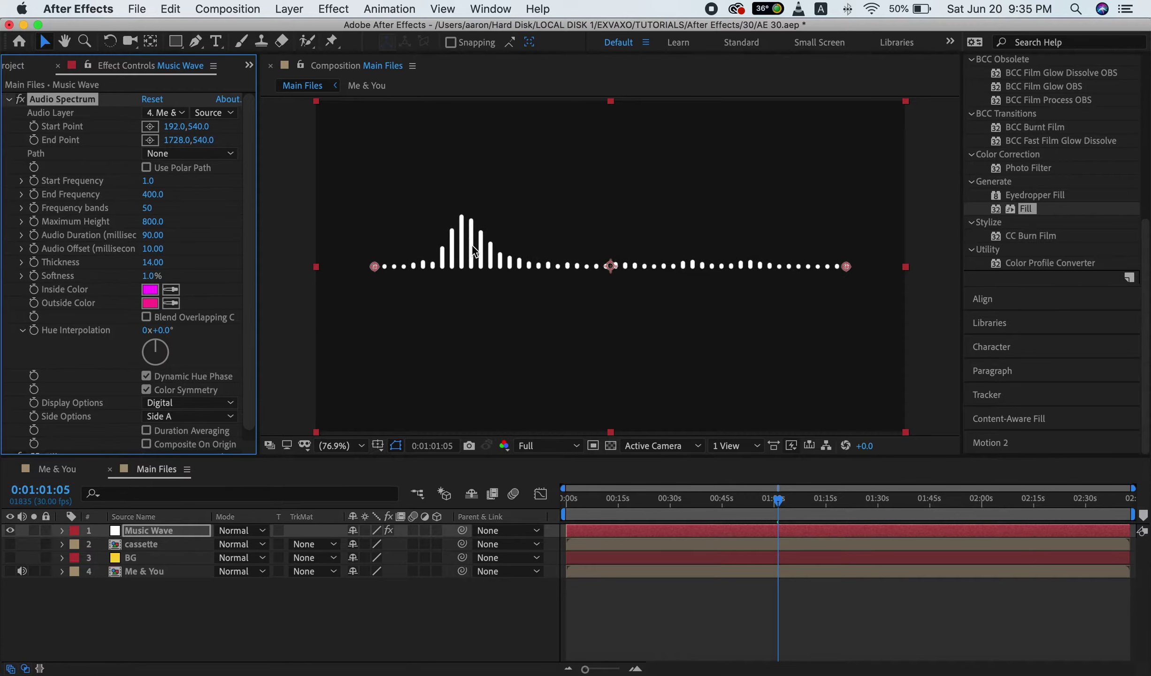
pyautogui.scroll(5, 472, 246)
pyautogui.moveTo(611, 277); pyautogui.dragTo(894, 324)
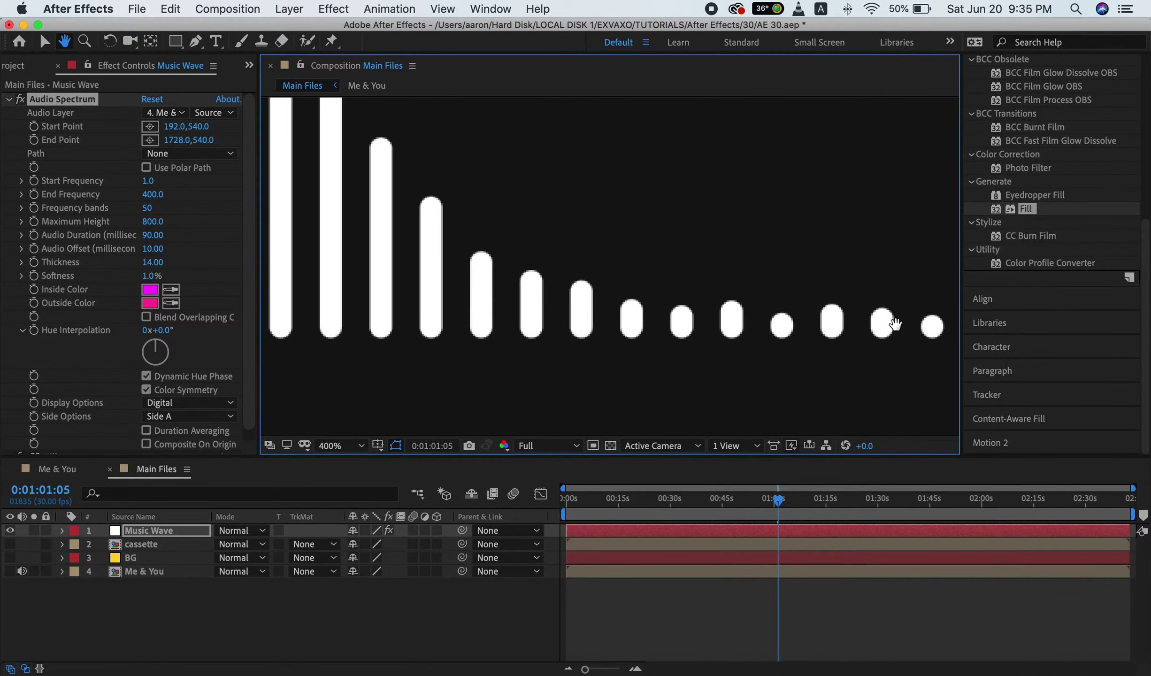
# - Give the Audio Spectrum Thickness 4 and Softness 0%, then return the viewer to Fit
pyautogui.moveTo(441, 282); pyautogui.dragTo(707, 347)
pyautogui.press('v')
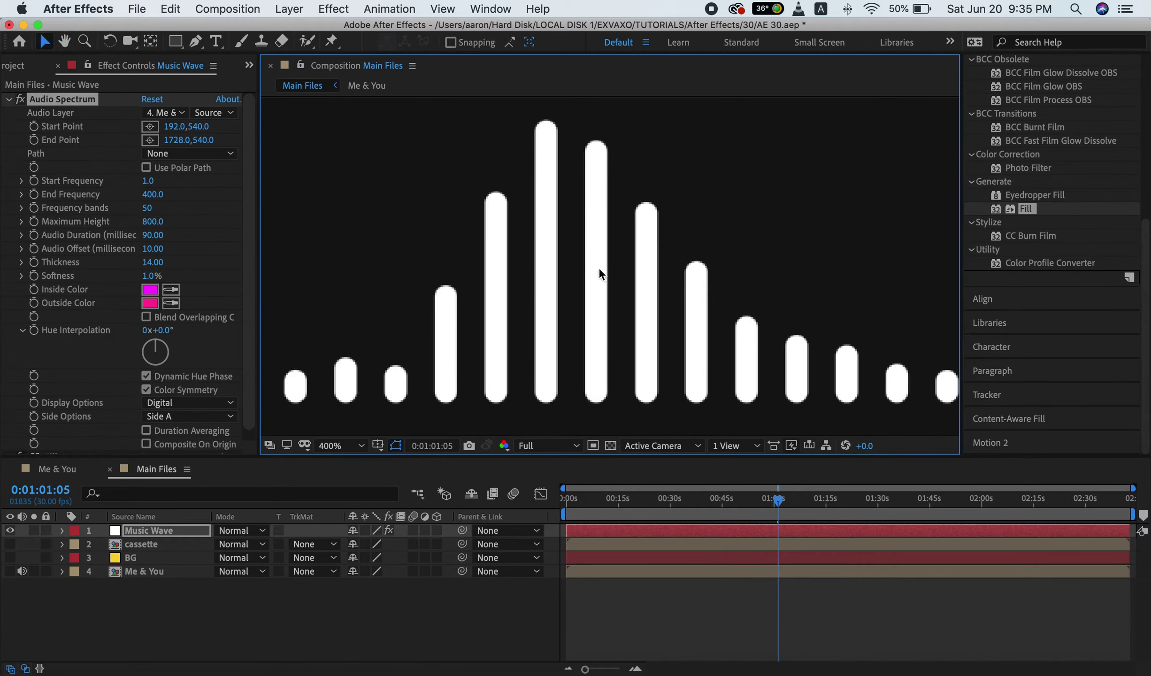
pyautogui.click(150, 262)
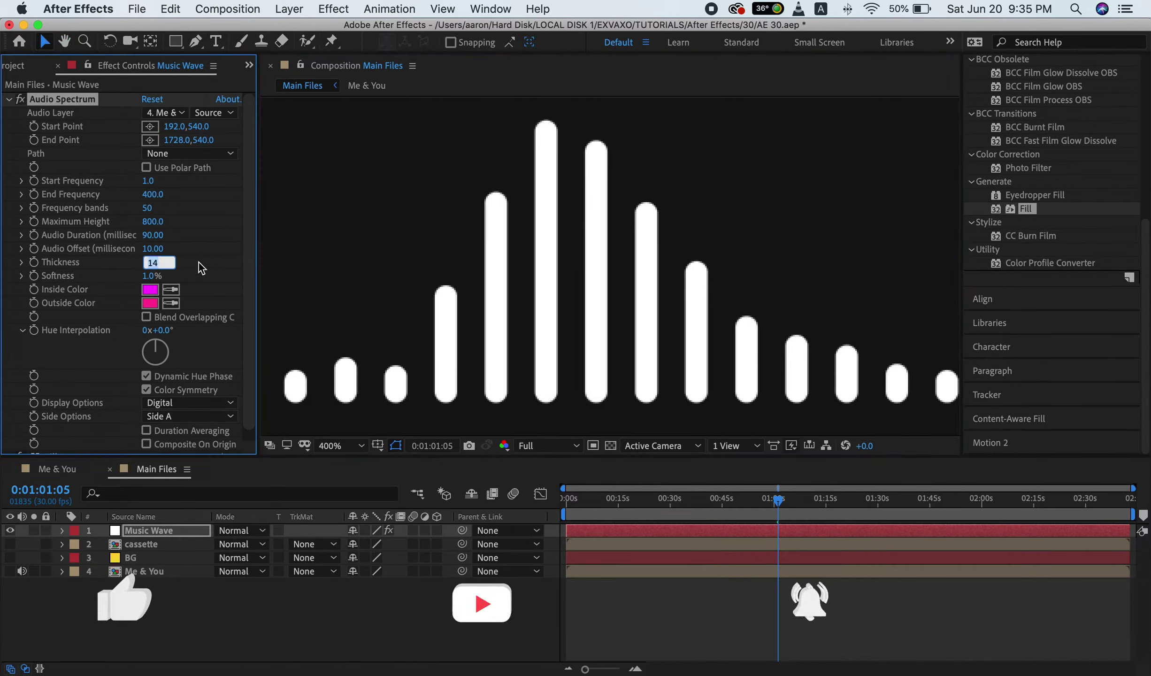
pyautogui.press('Return')
pyautogui.moveTo(147, 278); pyautogui.dragTo(91, 280)
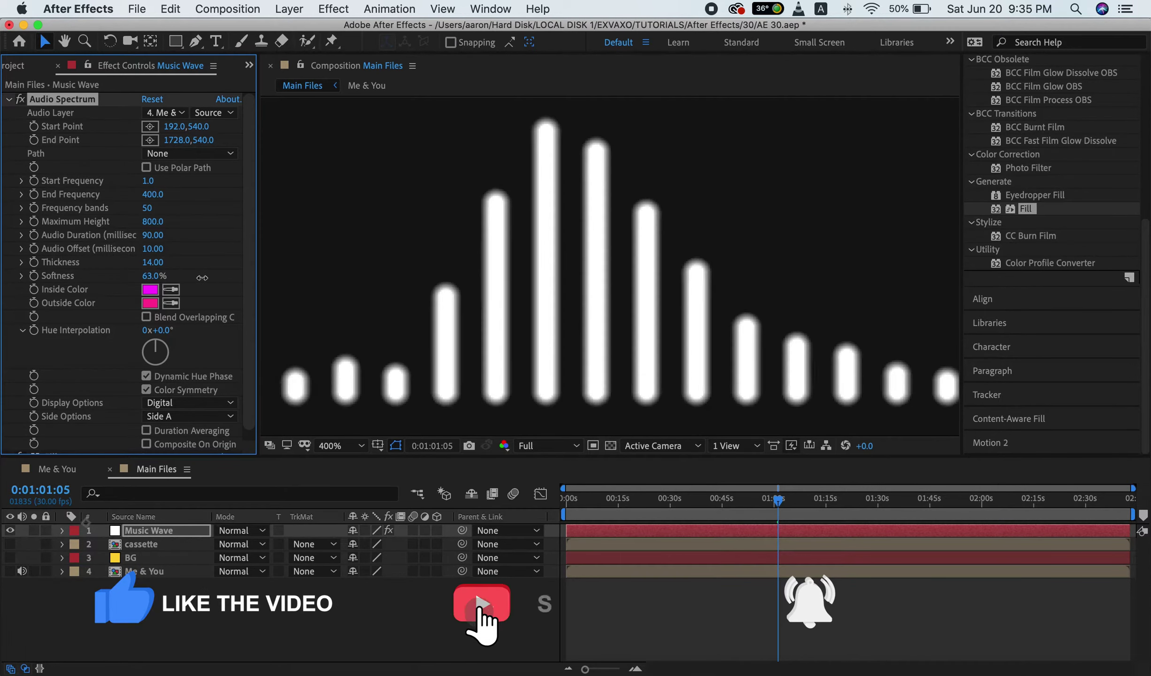
pyautogui.click(151, 262)
pyautogui.write('4')
pyautogui.press('Return')
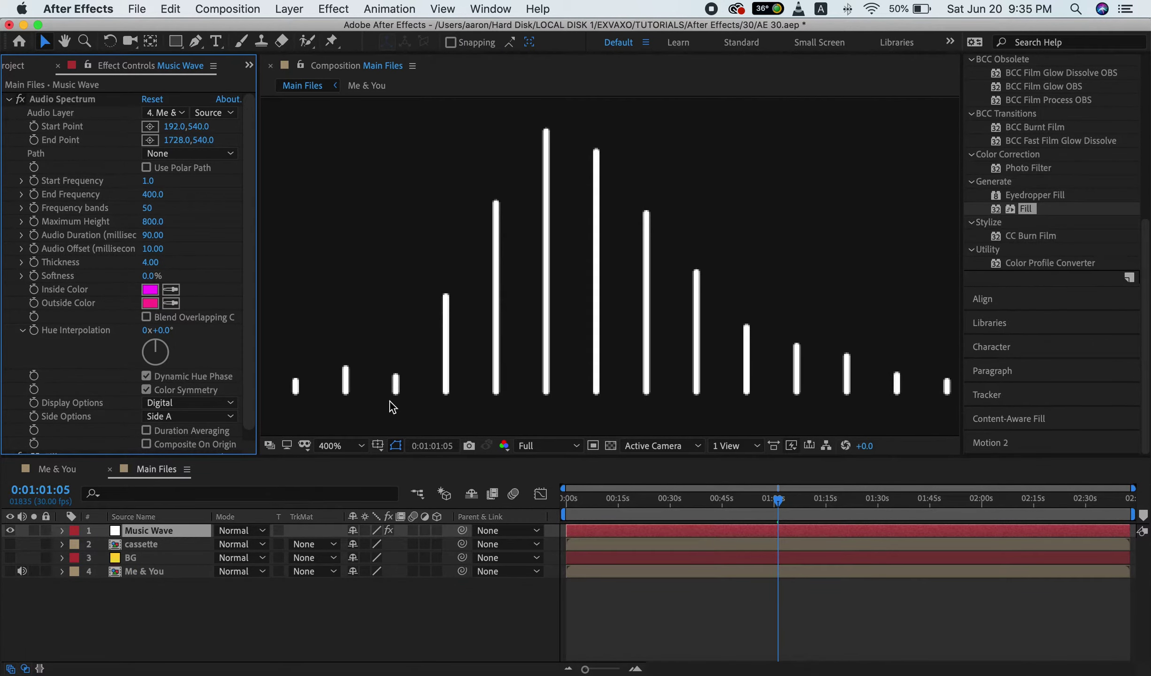
pyautogui.click(358, 446)
pyautogui.click(356, 167)
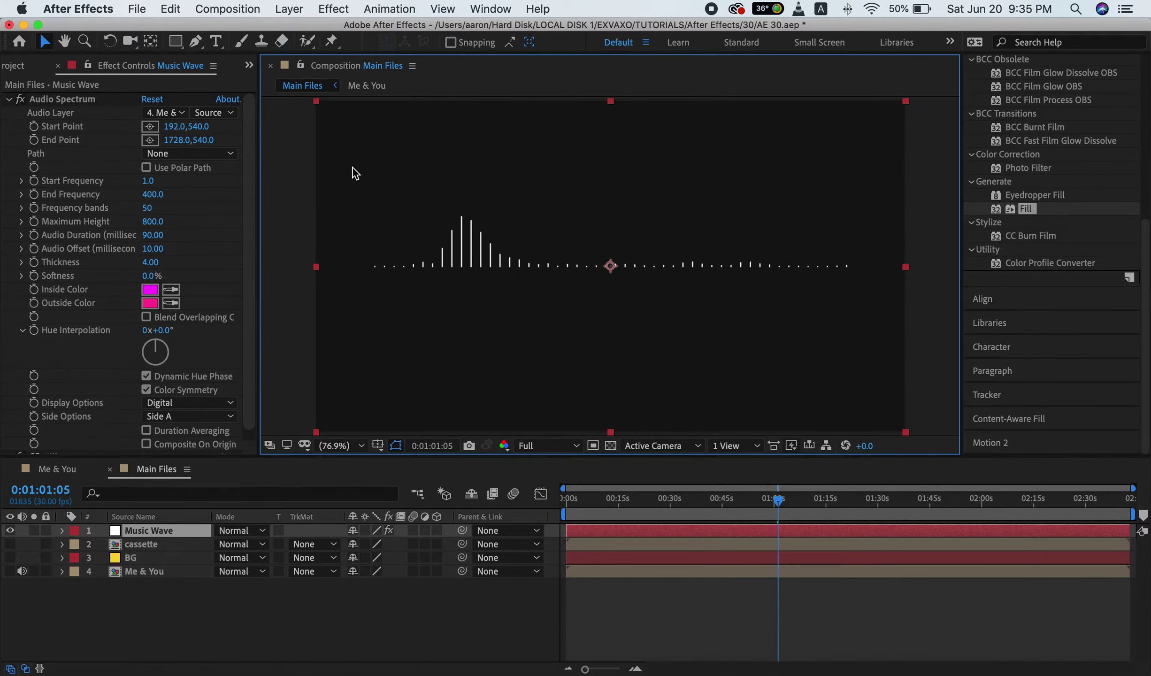
pyautogui.scroll(-1, 216, 227)
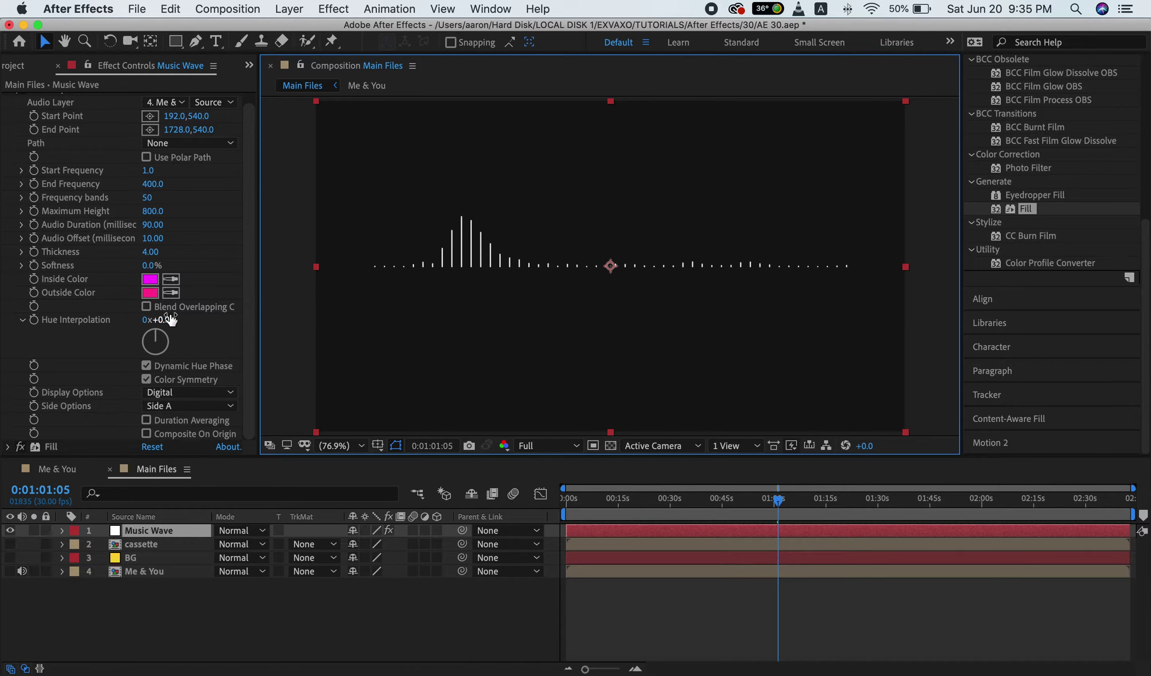
# - Enable Blend Overlapping Colors, scrub the timeline to 0:00:20:23, and show the cassette layer
pyautogui.click(146, 306)
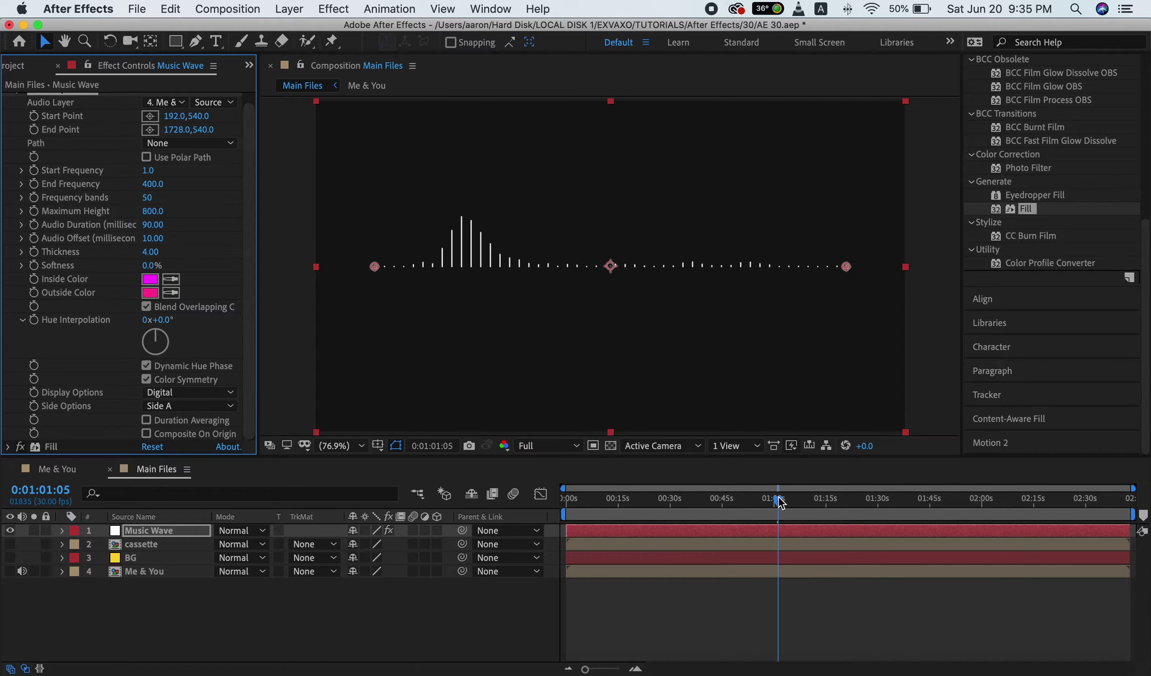
pyautogui.moveTo(780, 503)
pyautogui.mouseDown()
pyautogui.moveTo(957, 509)
pyautogui.moveTo(638, 517)
pyautogui.mouseUp()
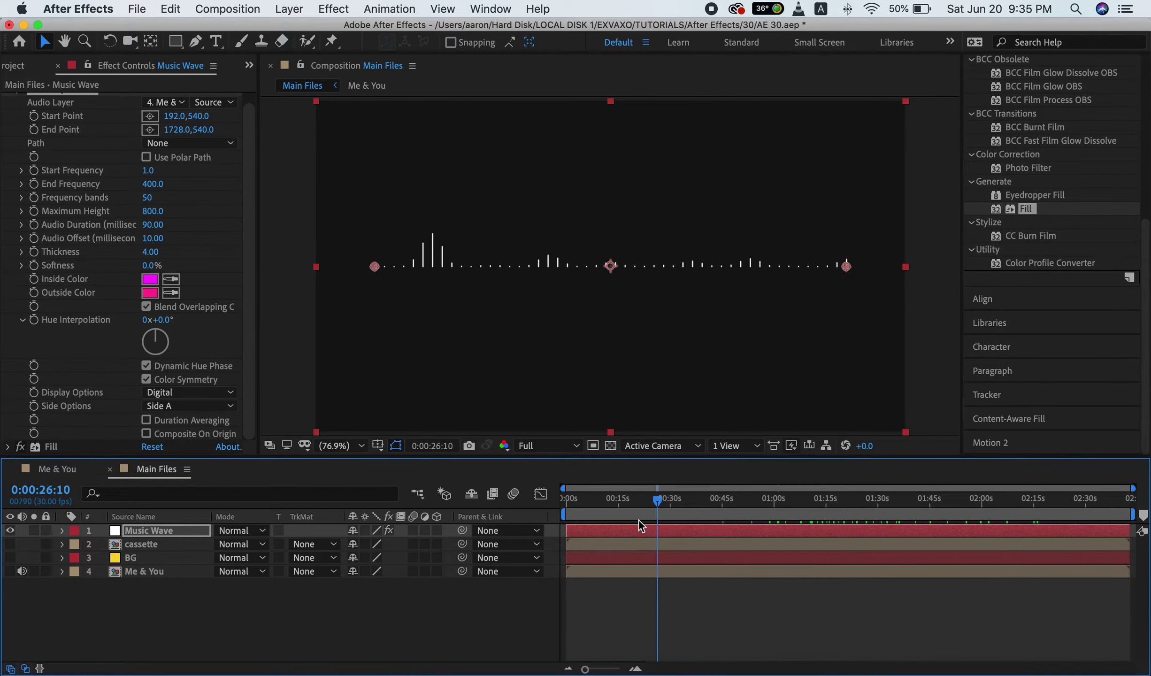
pyautogui.click(9, 544)
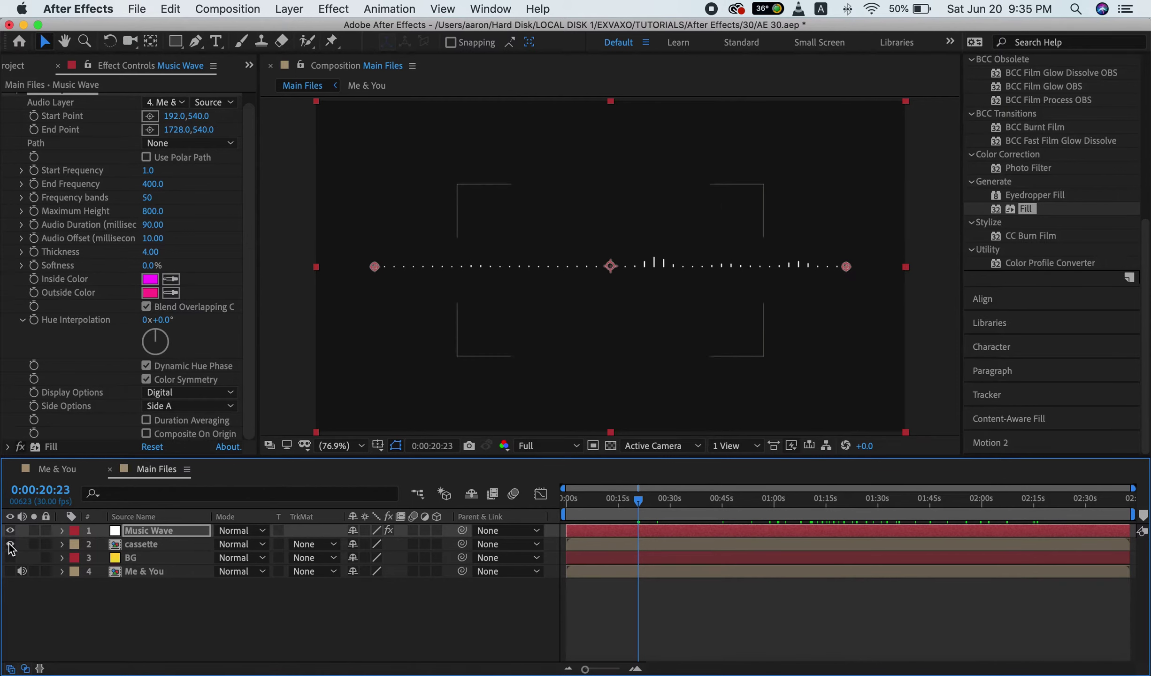
# - Drag the Music Wave spectrum's Start and End points roughly onto the cassette's top corners
pyautogui.click(131, 546)
pyautogui.click(148, 533)
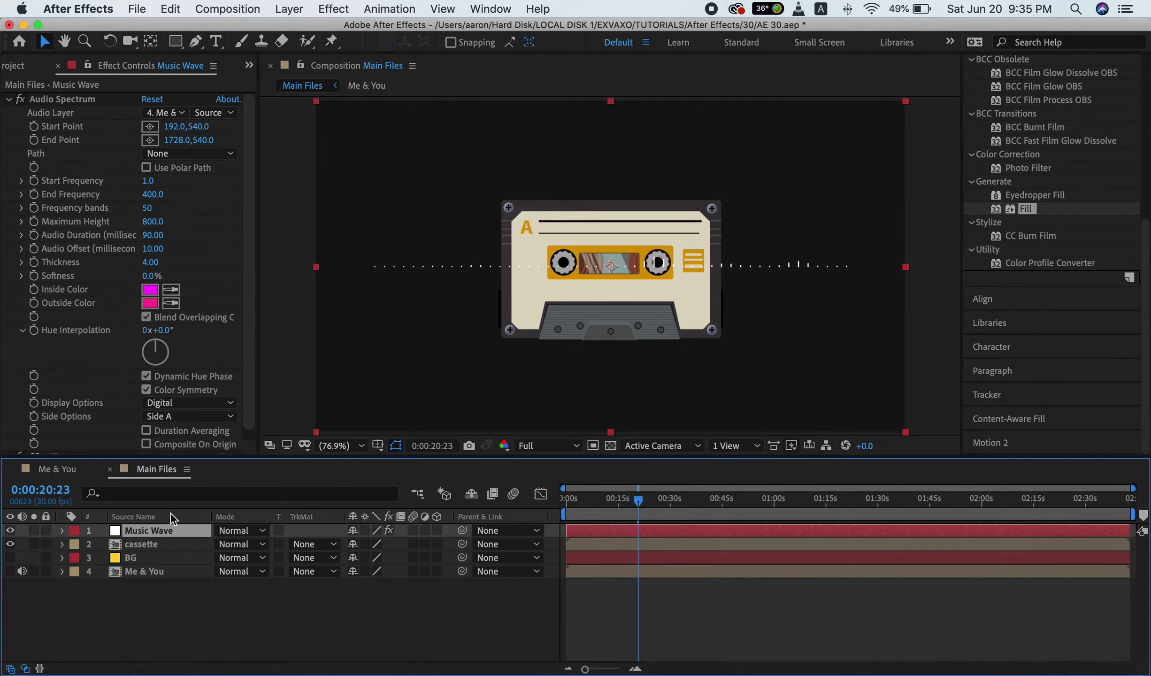
pyautogui.click(74, 102)
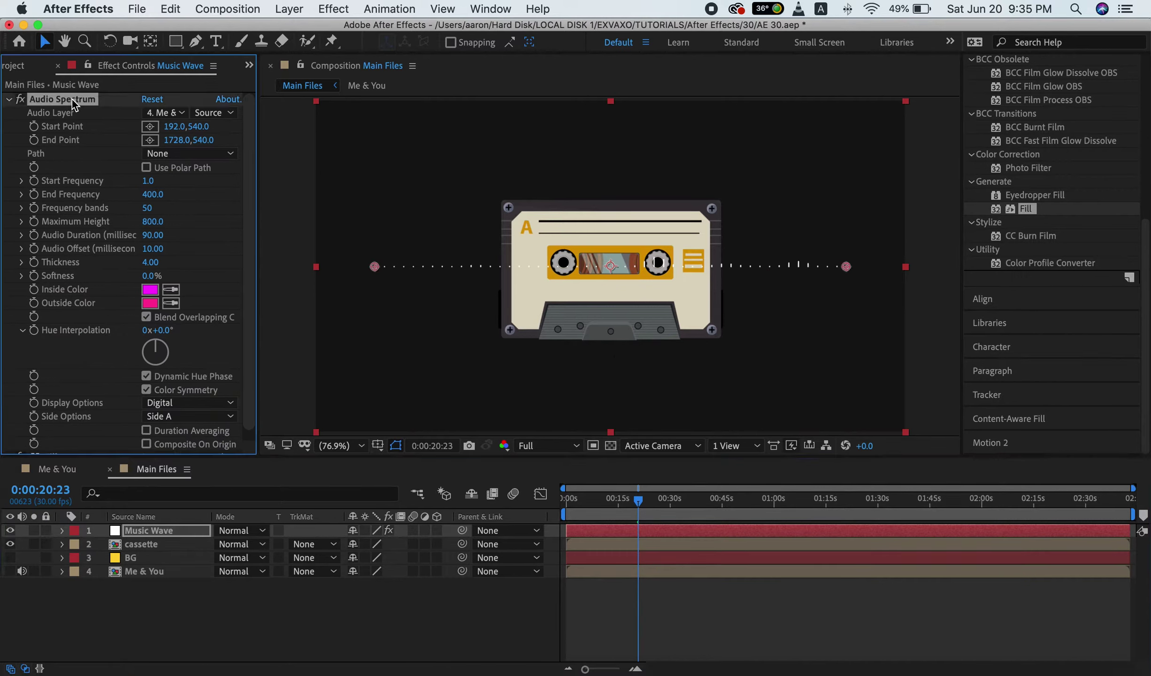
pyautogui.moveTo(374, 266); pyautogui.dragTo(500, 202)
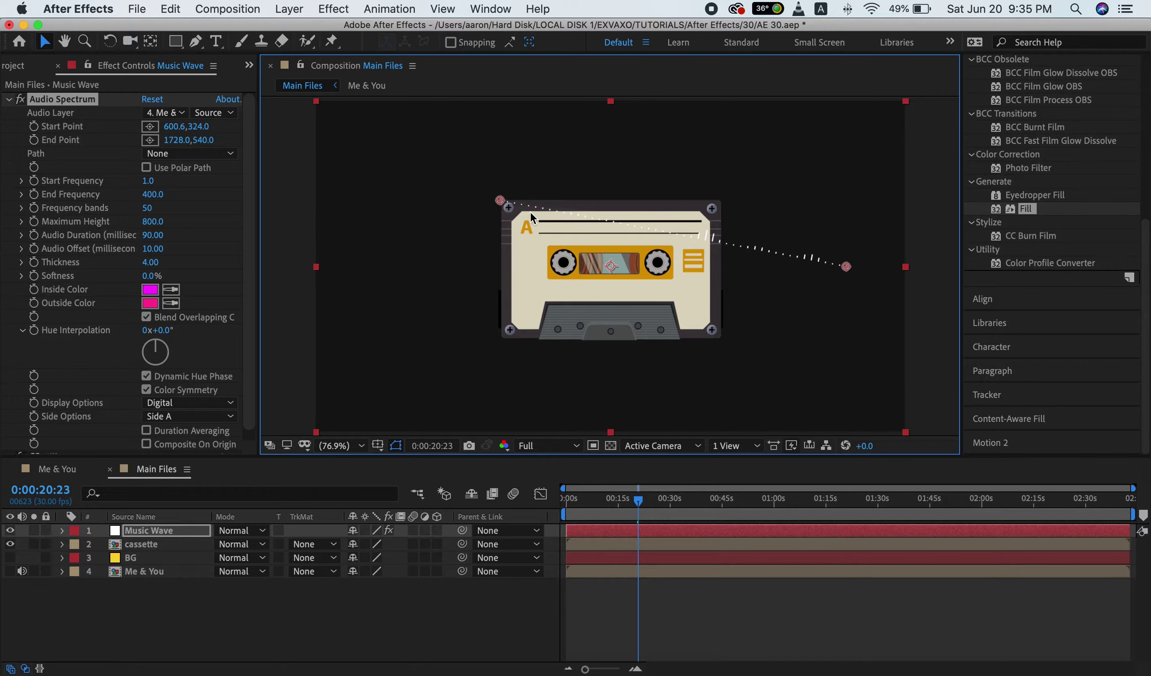
pyautogui.moveTo(846, 266); pyautogui.dragTo(719, 198)
# - Zoom in and align the points precisely: Start 610.6,321.5 and End 1310.2,320.8
pyautogui.press('.')
pyautogui.press('.')
pyautogui.press('.')
pyautogui.moveTo(675, 162)
pyautogui.mouseDown()
pyautogui.moveTo(623, 284)
pyautogui.moveTo(649, 301)
pyautogui.mouseUp()
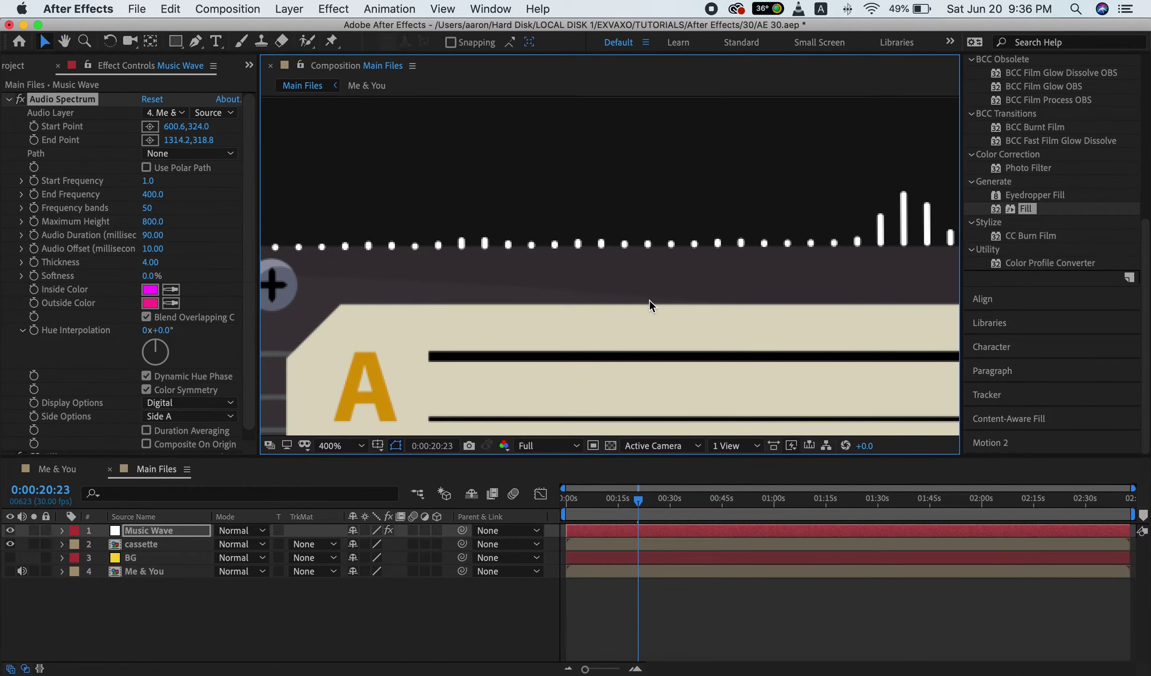
pyautogui.press('`')
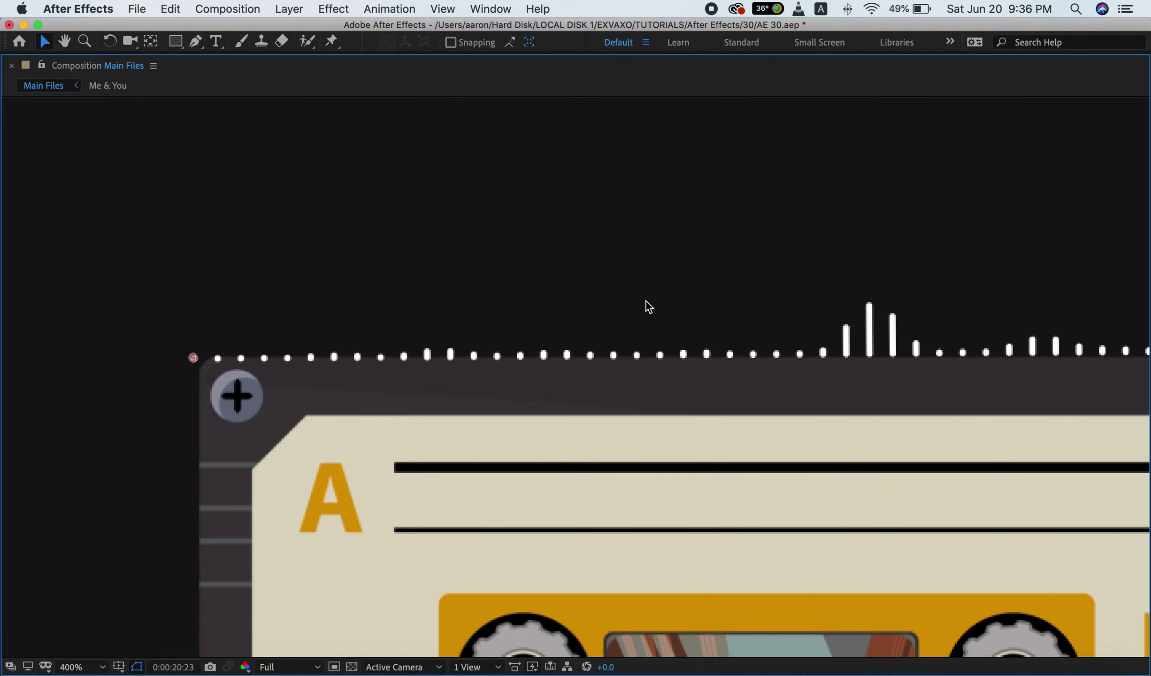
pyautogui.moveTo(194, 359); pyautogui.dragTo(206, 356)
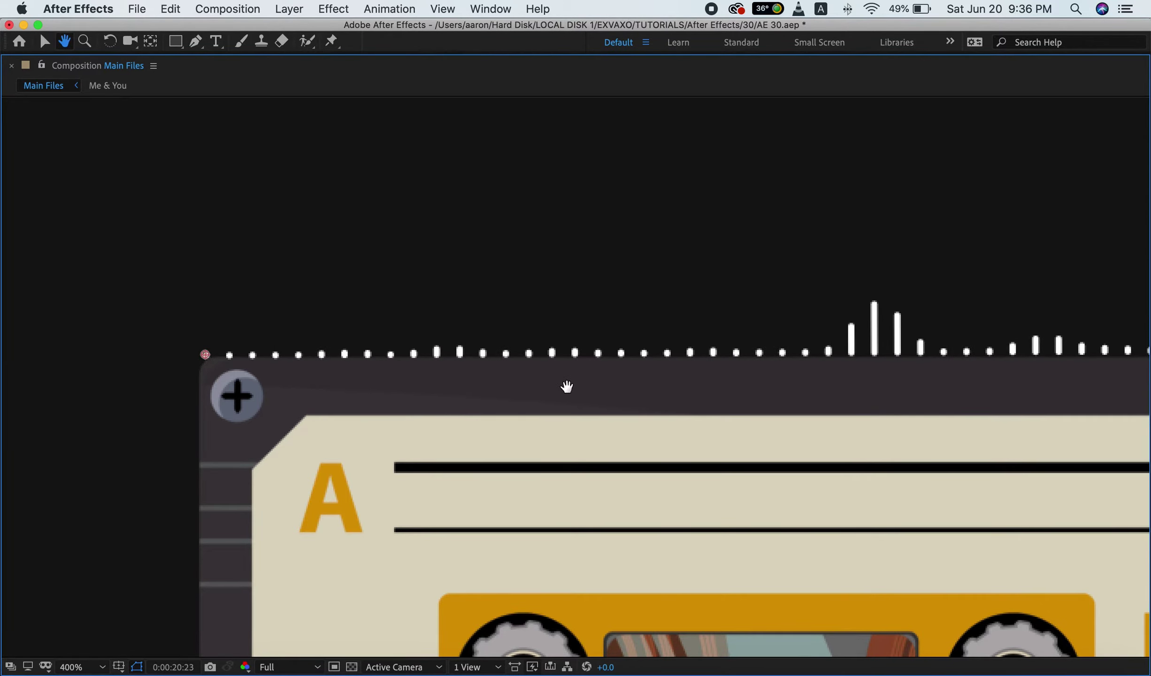
pyautogui.hscroll(5, 565, 386)
pyautogui.hscroll(5, 480, 359)
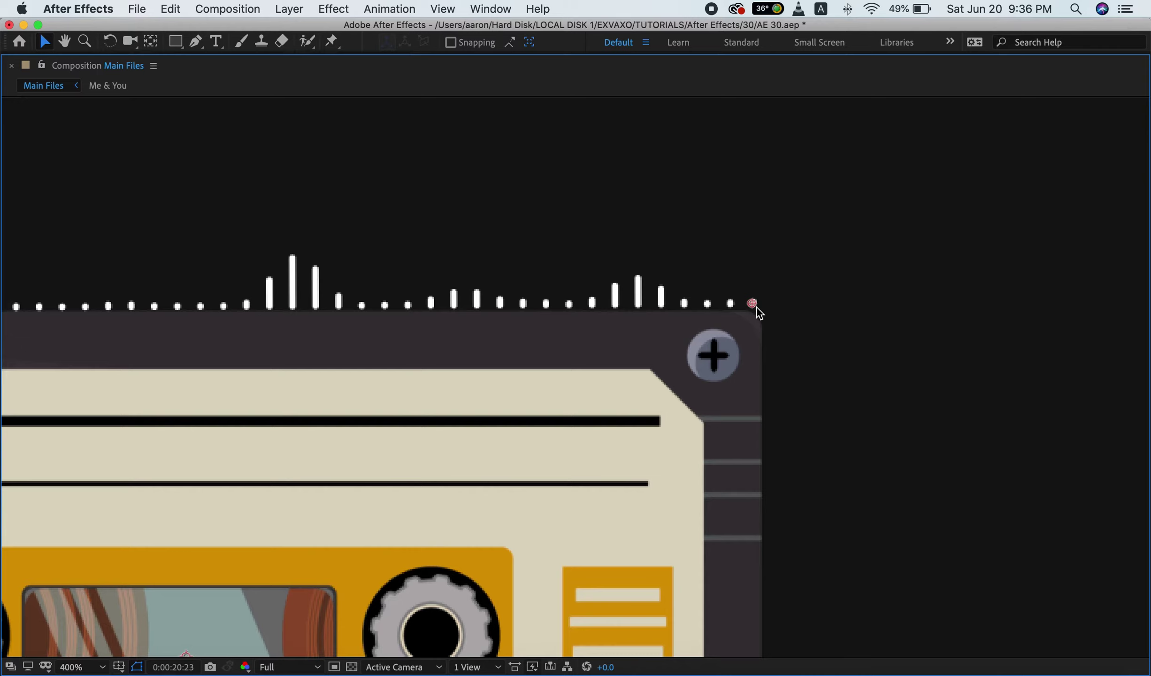
pyautogui.moveTo(756, 309); pyautogui.dragTo(749, 309)
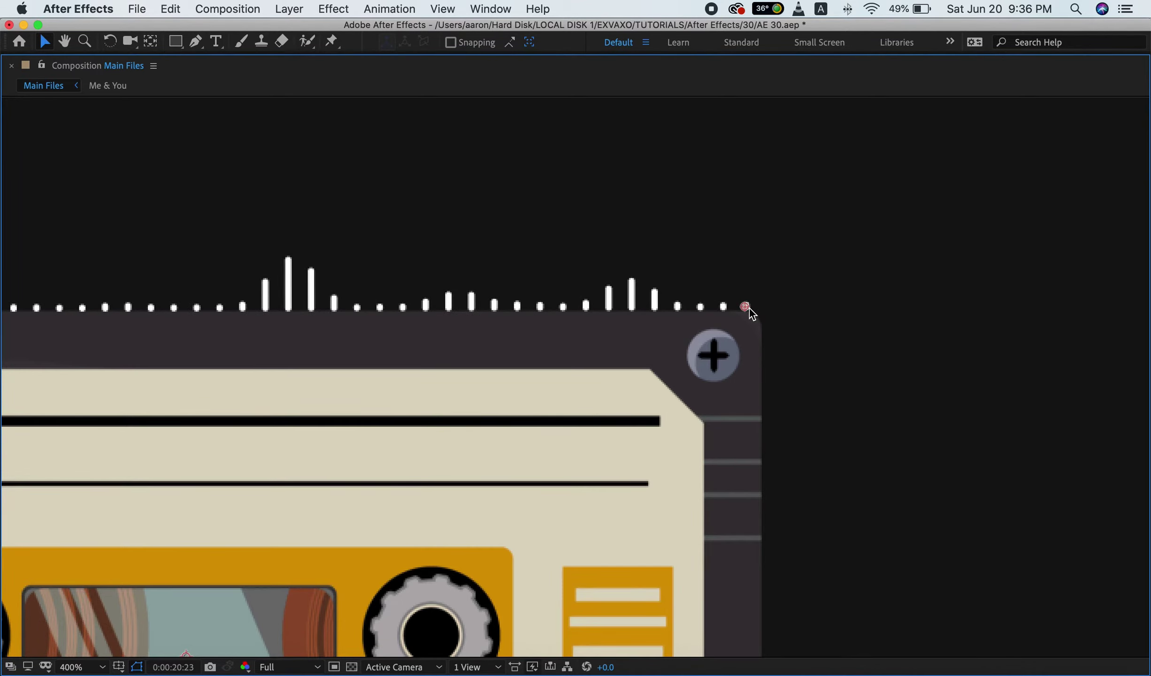
pyautogui.press('h')
pyautogui.moveTo(268, 349); pyautogui.dragTo(757, 399)
pyautogui.press('v')
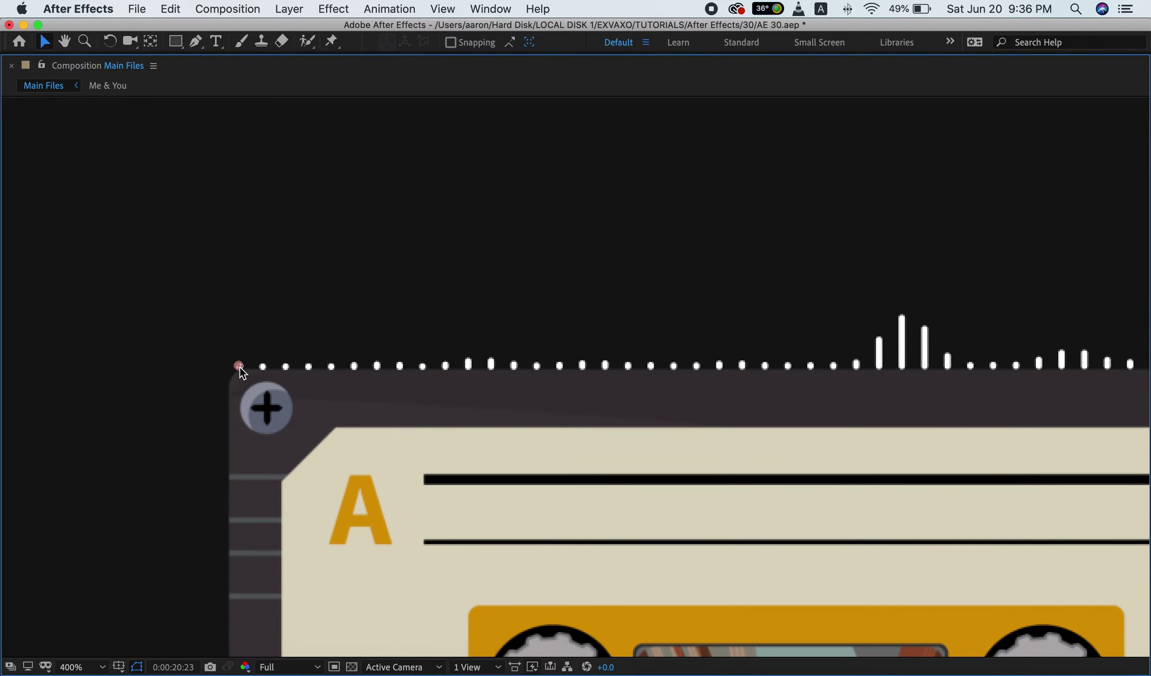
pyautogui.press('`')
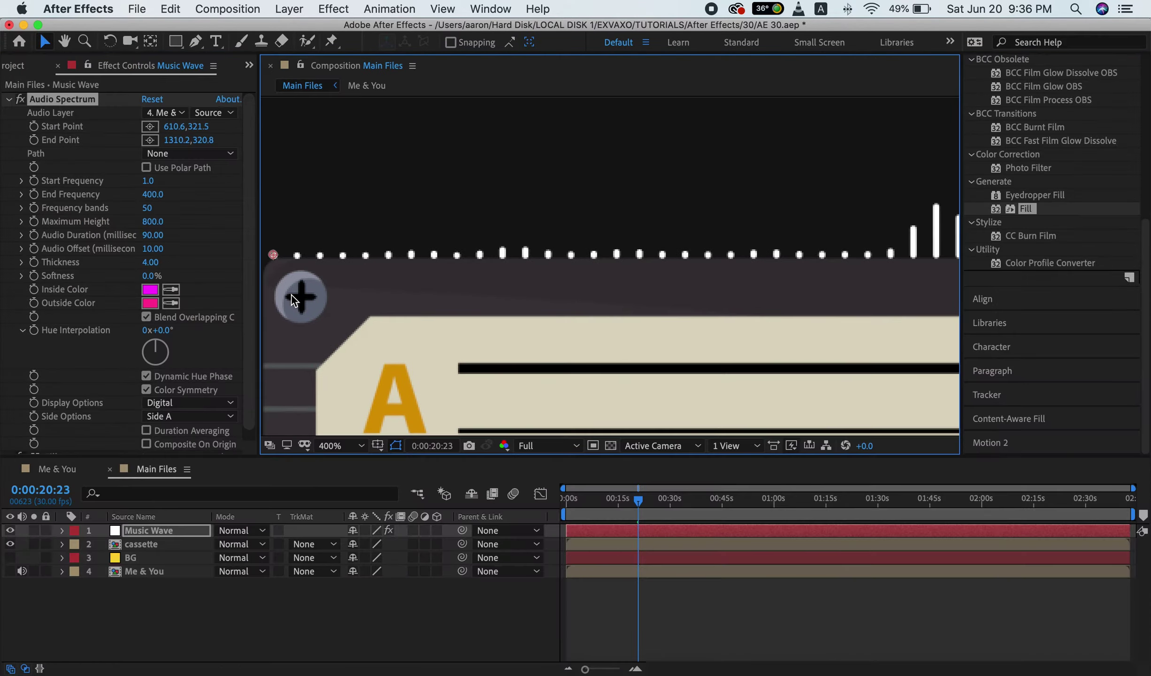
pyautogui.click(336, 444)
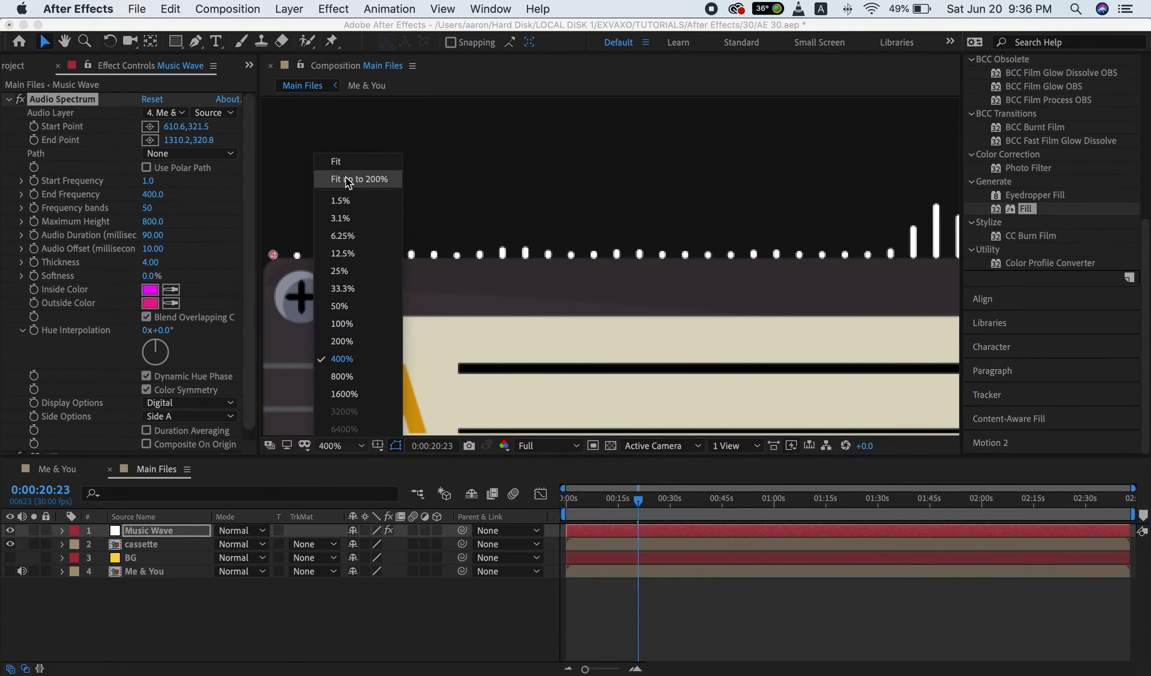
# - Move the Music Wave layer below the cassette layer and scrub to preview the bars
pyautogui.click(346, 163)
pyautogui.moveTo(165, 530); pyautogui.dragTo(160, 554)
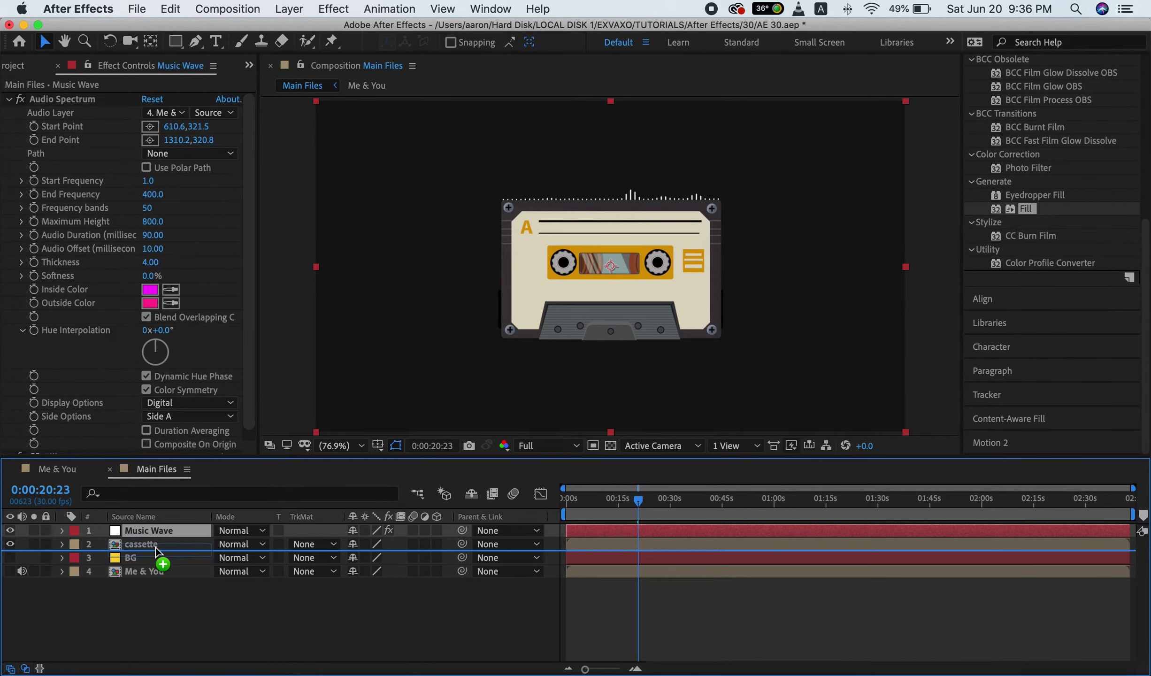
pyautogui.click(378, 610)
pyautogui.moveTo(639, 501); pyautogui.dragTo(787, 501)
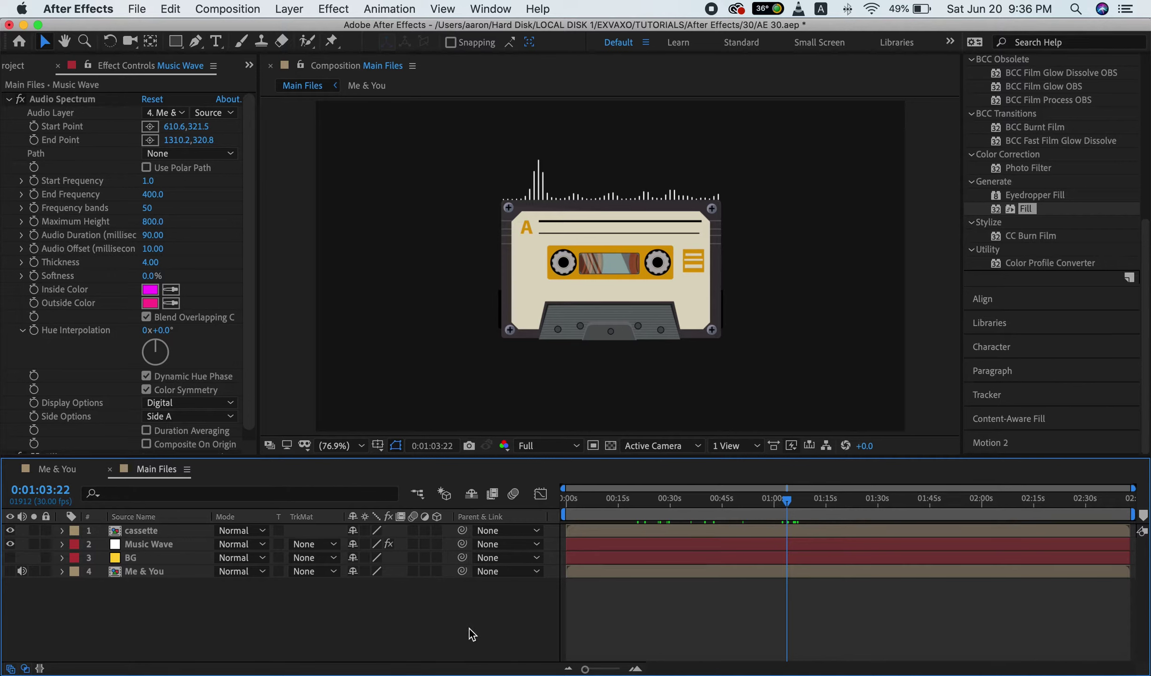
# - Duplicate the cassette layer with Edit > Duplicate
pyautogui.click(149, 532)
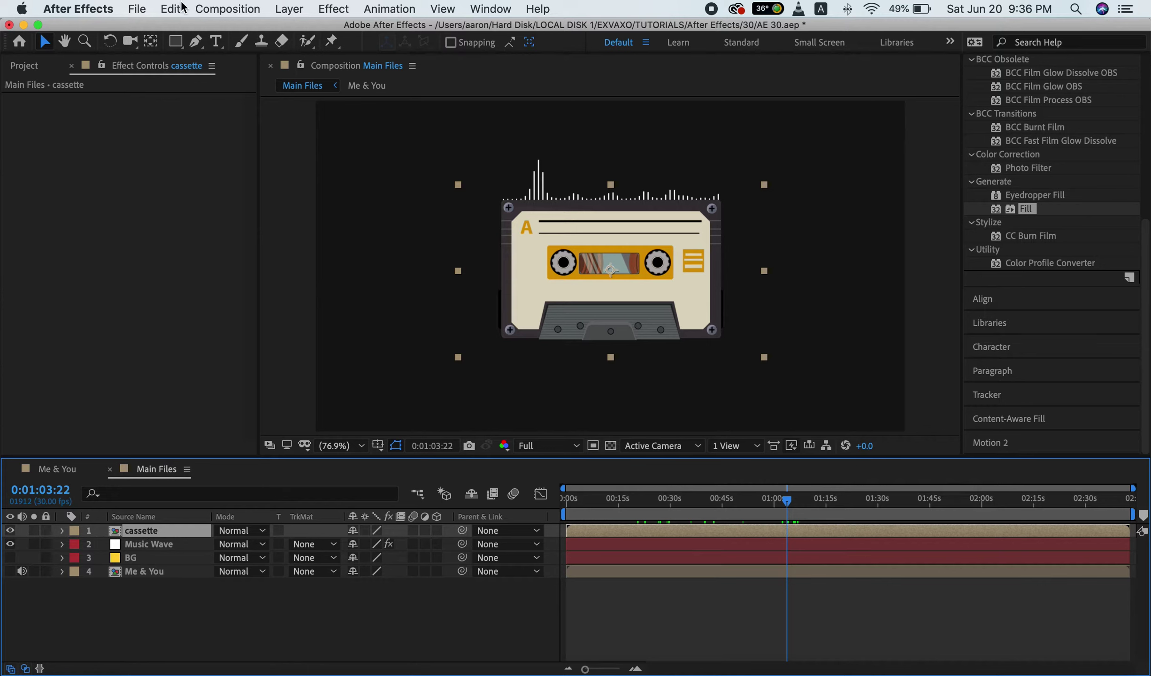
pyautogui.click(172, 9)
pyautogui.click(207, 197)
# - Pre-compose the duplicate cassette as 'Shdow', moving all attributes, and place it below the cassette
pyautogui.rightClick(143, 531)
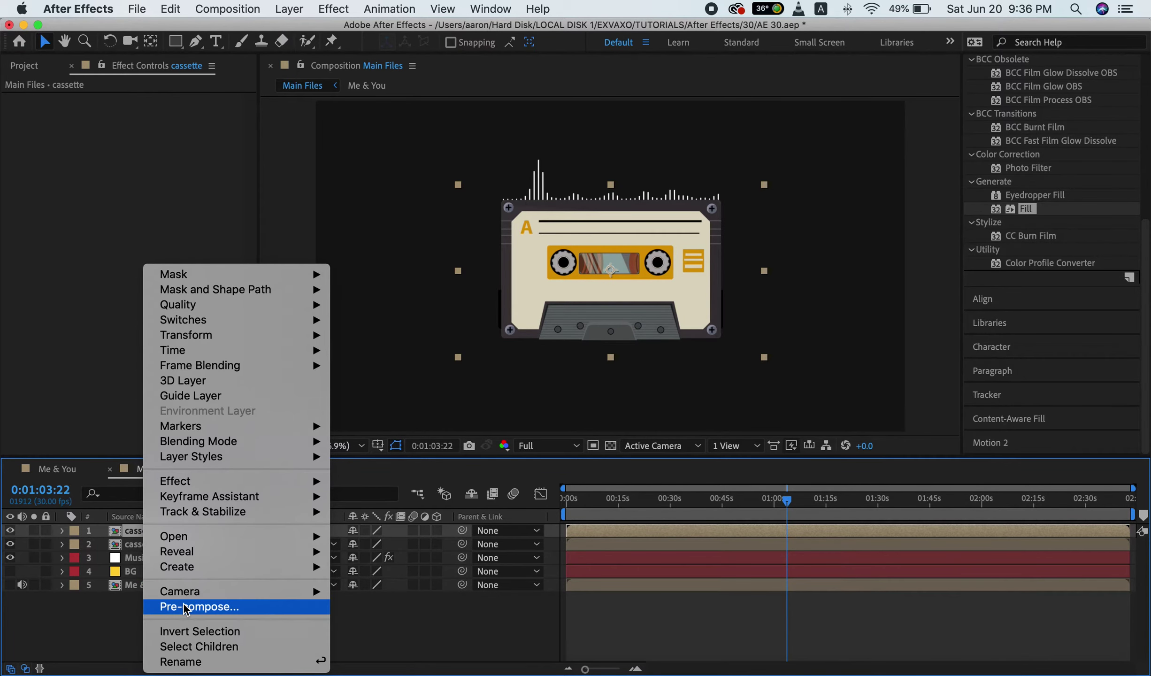
pyautogui.click(184, 605)
pyautogui.write('s')
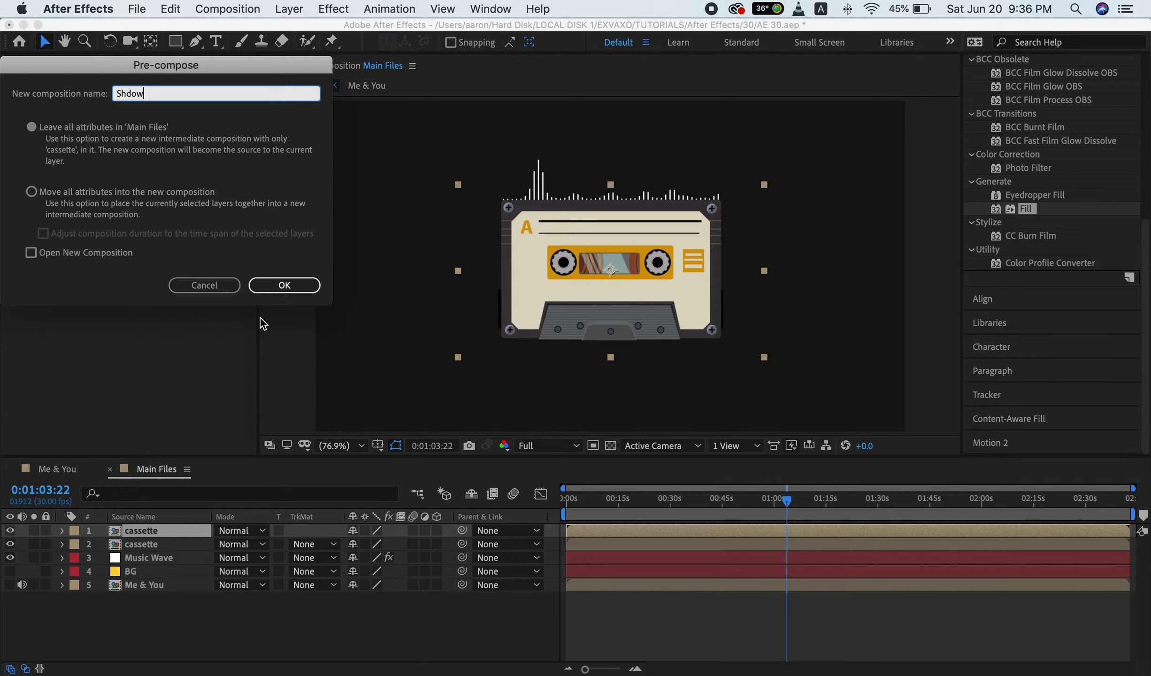
pyautogui.click(124, 197)
pyautogui.click(272, 284)
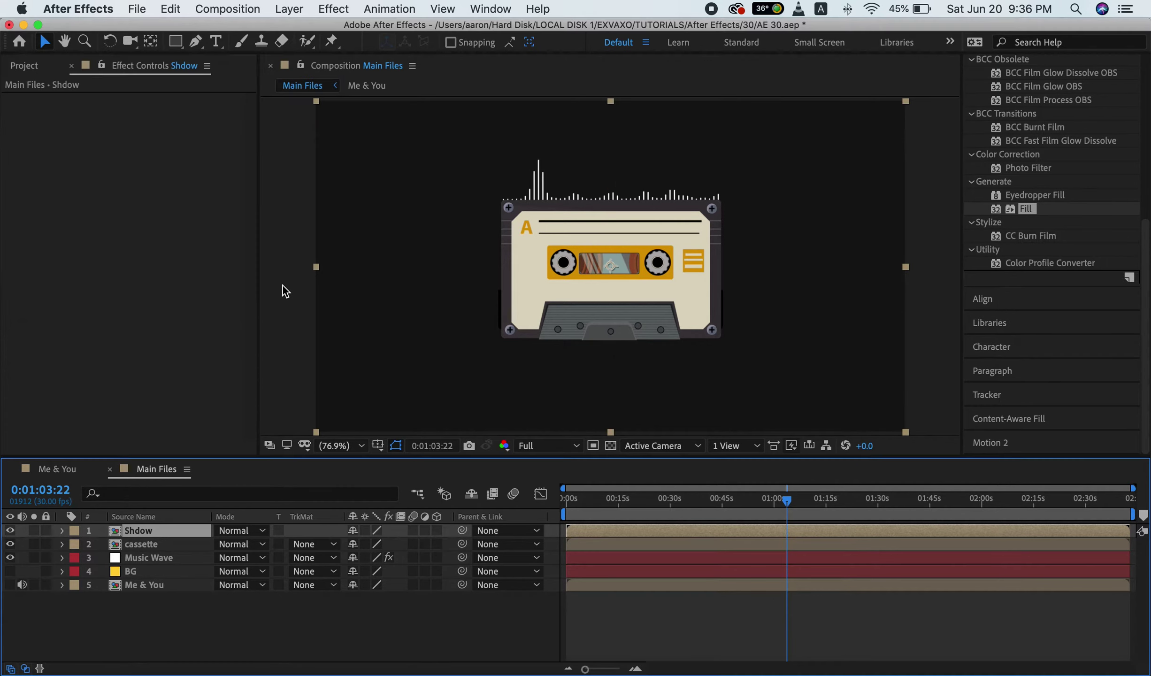
pyautogui.moveTo(133, 534); pyautogui.dragTo(140, 549)
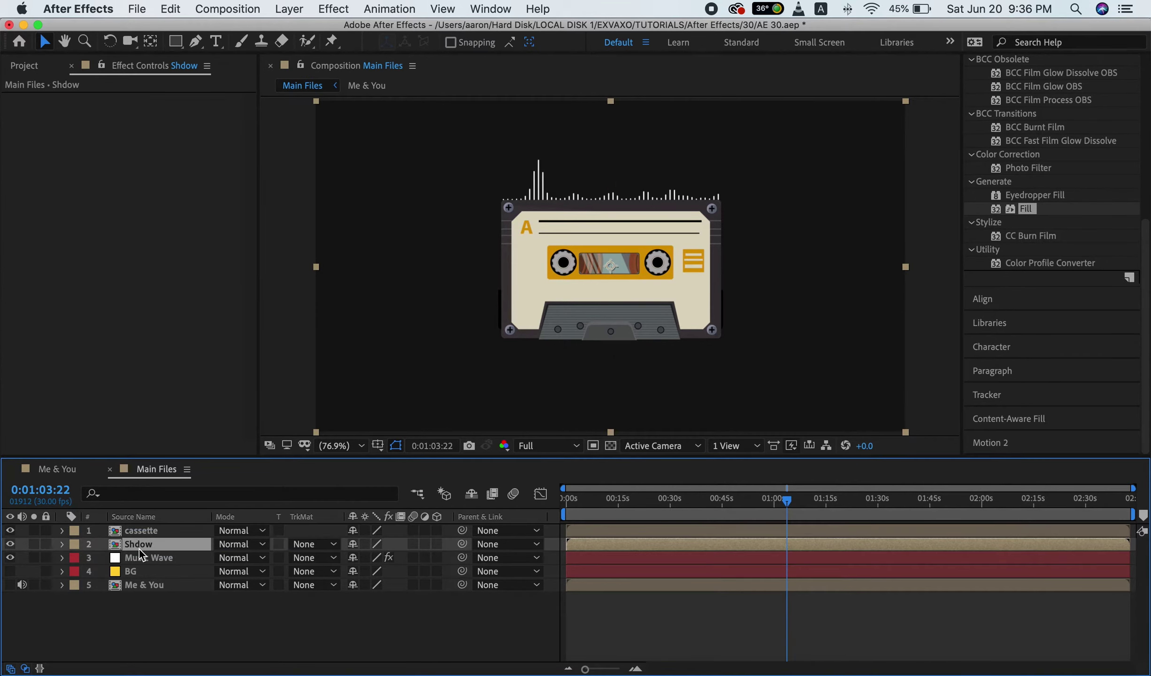
# - Flip Shdow to Scale 100,-100% and move it to Position 960,1027 beneath the cassette
pyautogui.click(61, 544)
pyautogui.click(78, 558)
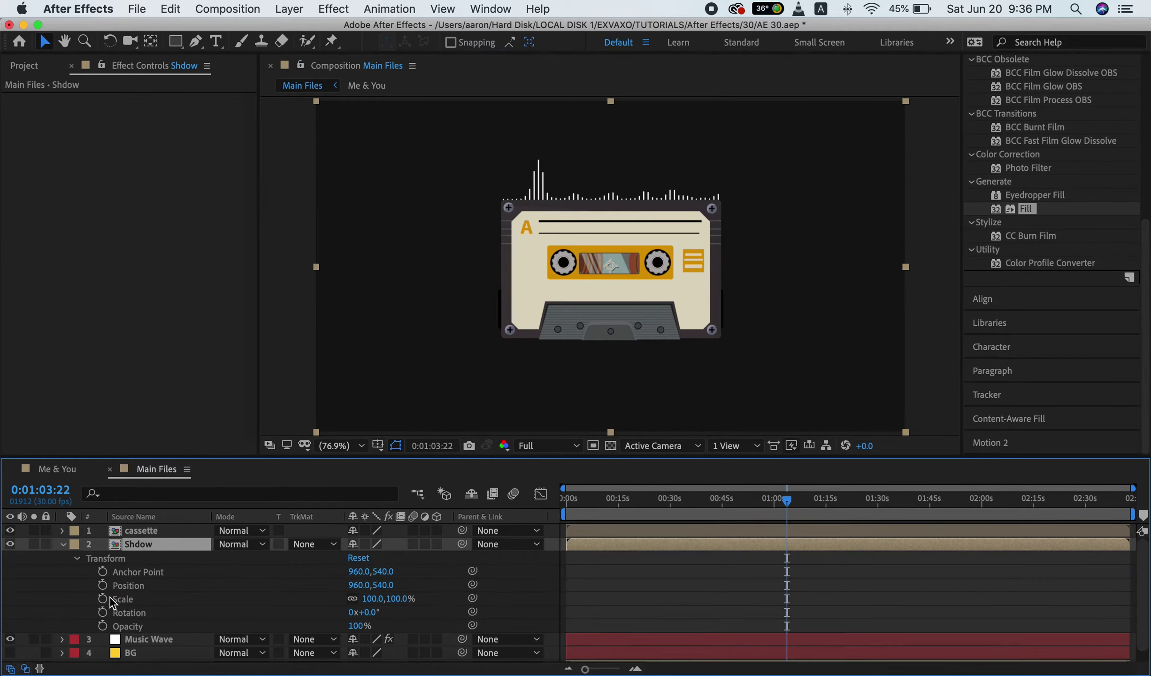
pyautogui.click(353, 600)
pyautogui.click(400, 599)
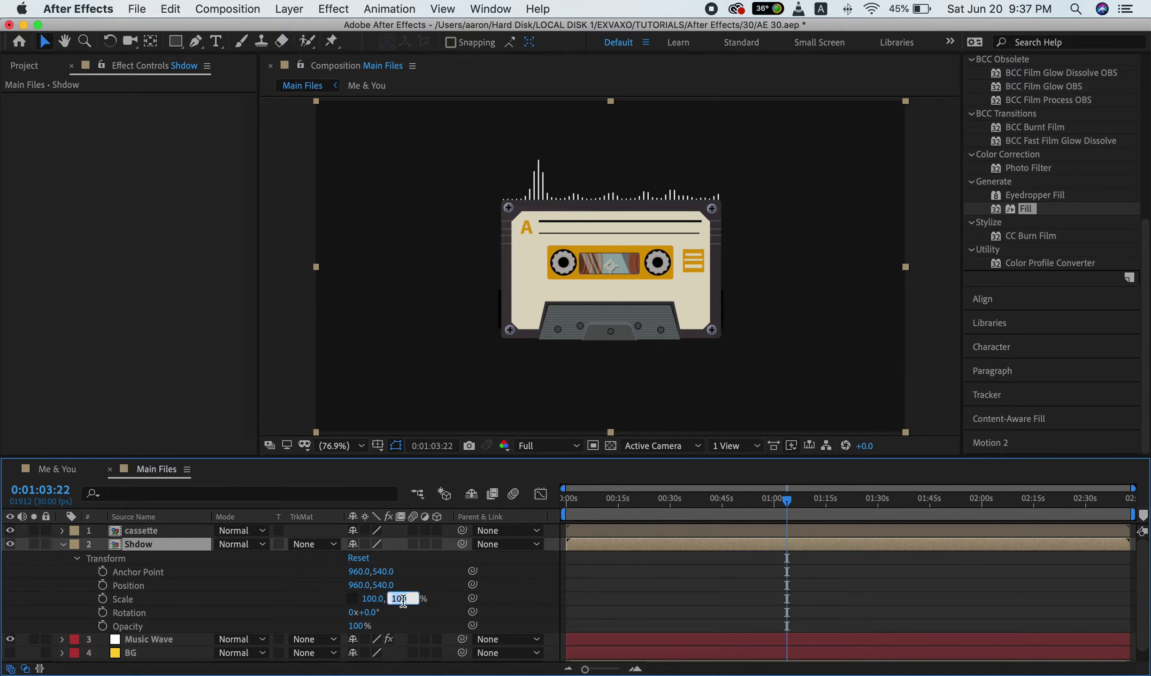
pyautogui.write('-100')
pyautogui.click(434, 585)
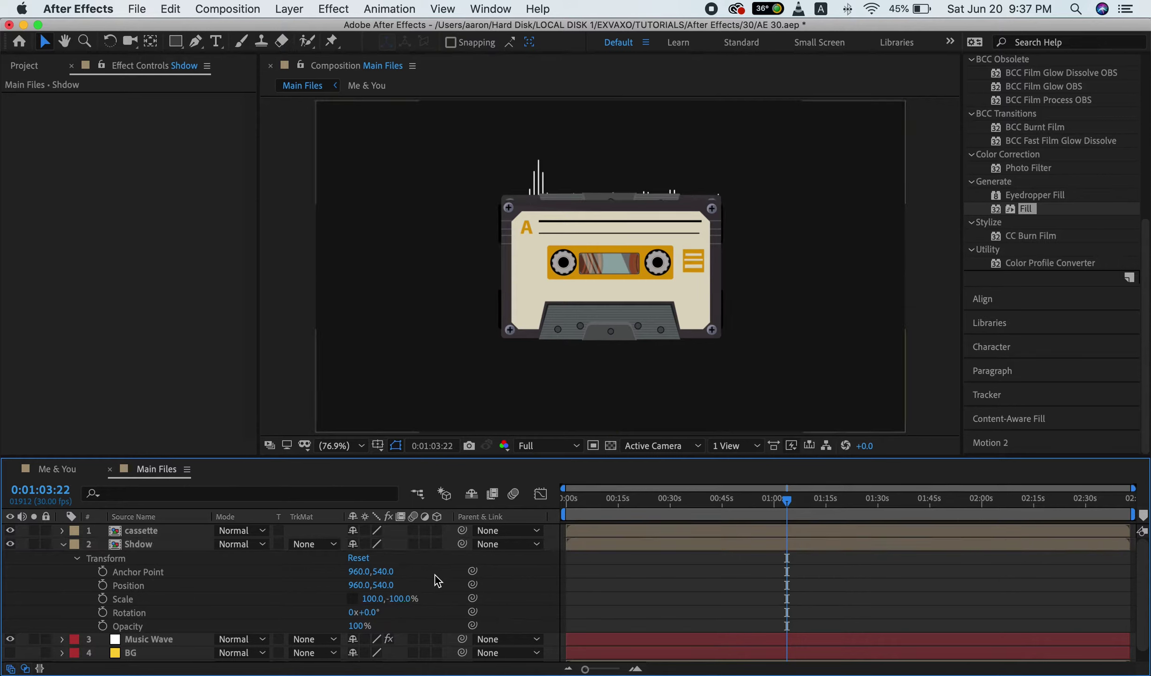
pyautogui.moveTo(379, 586); pyautogui.dragTo(415, 586)
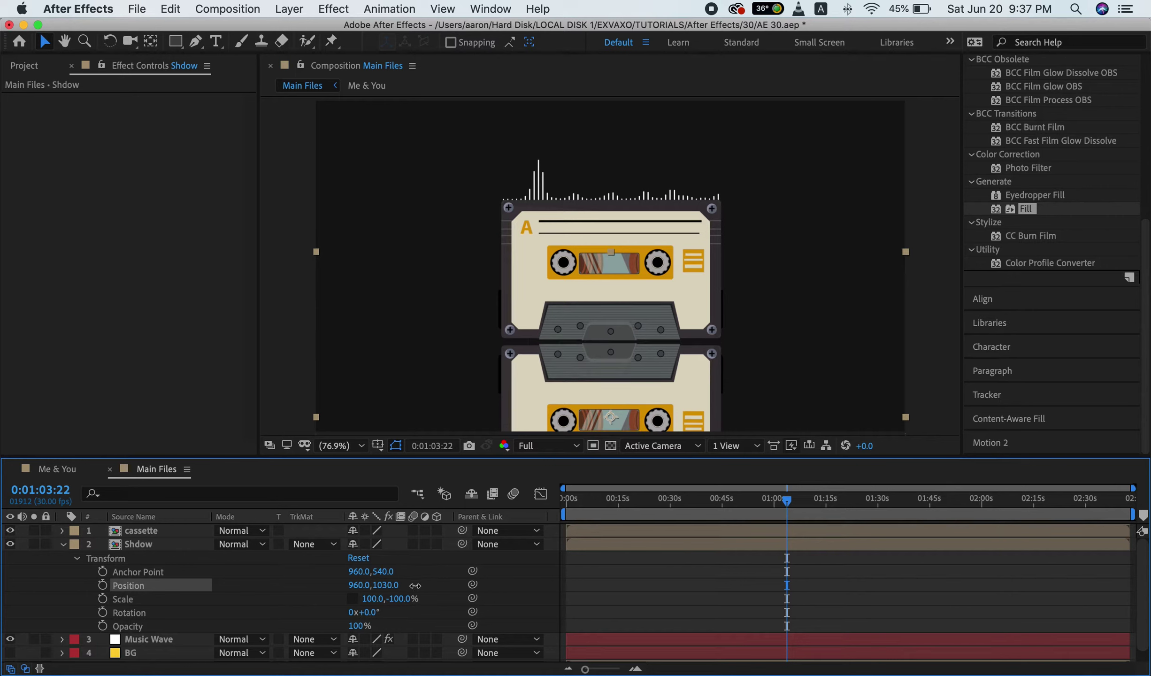
pyautogui.moveTo(415, 586); pyautogui.dragTo(412, 586)
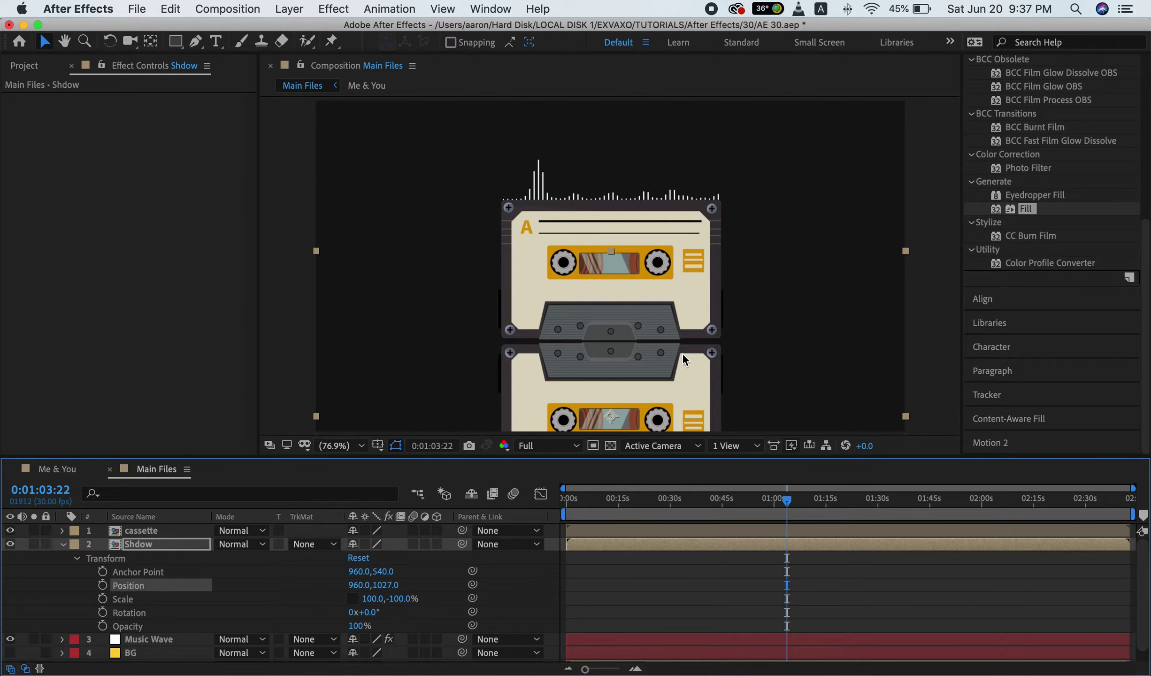
pyautogui.click(62, 544)
# - Inside the Shdow pre-comp, duplicate the cassette layer
pyautogui.doubleClick(141, 546)
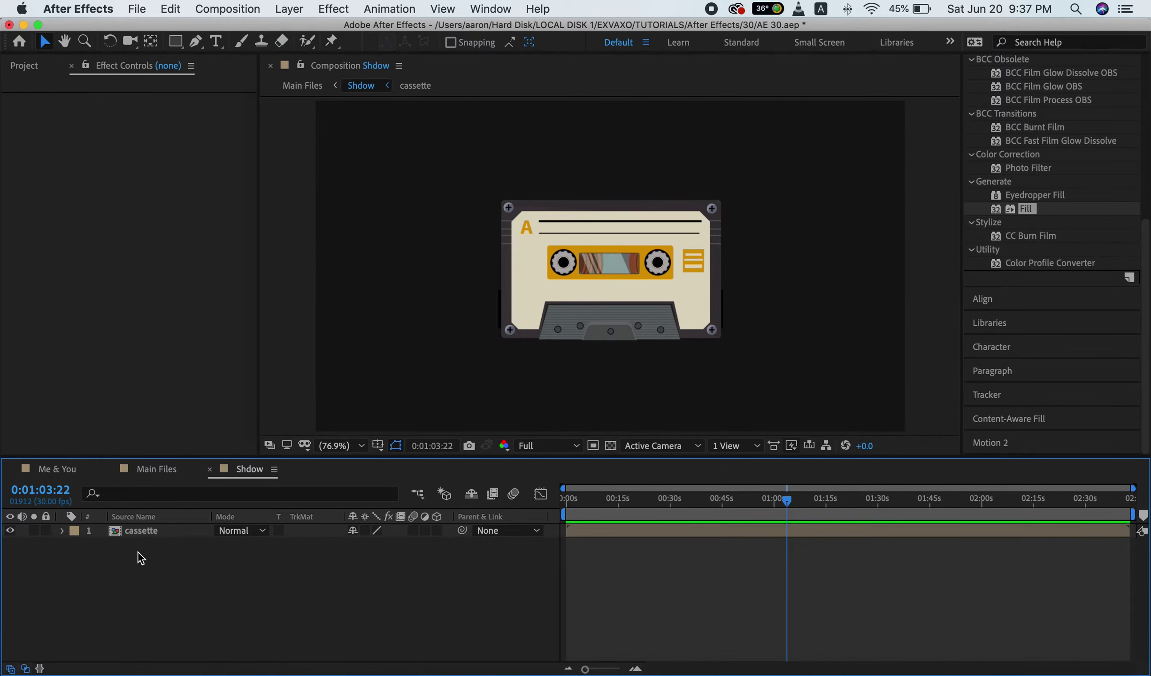
pyautogui.click(146, 534)
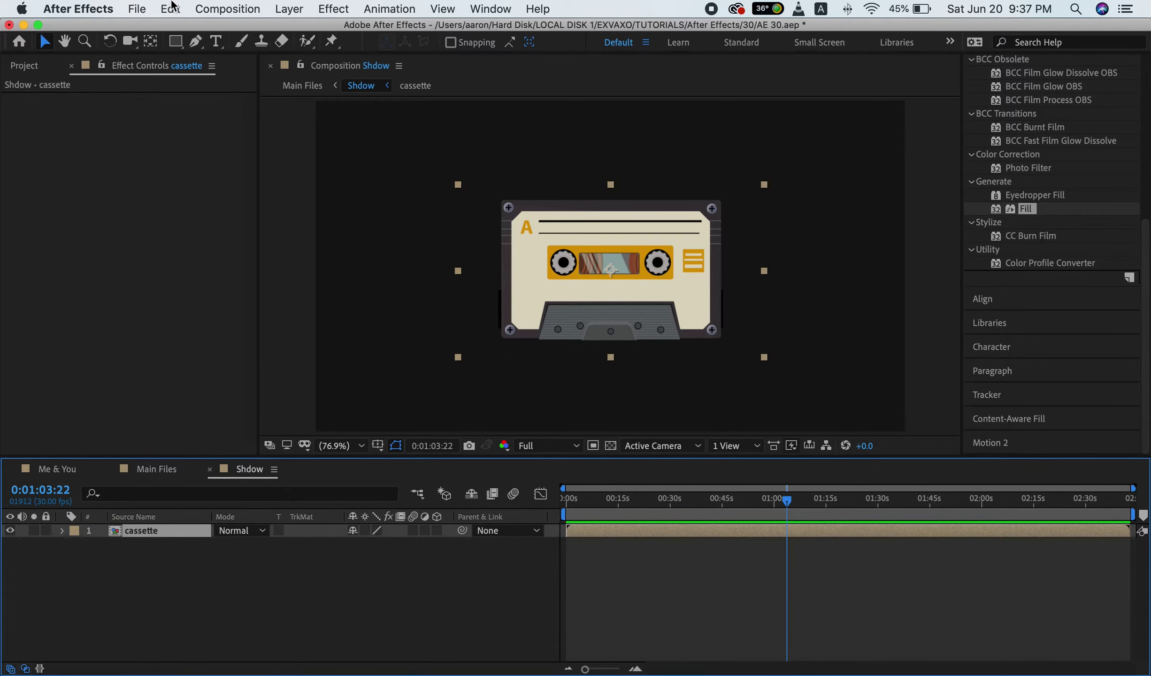
pyautogui.click(173, 6)
pyautogui.click(207, 198)
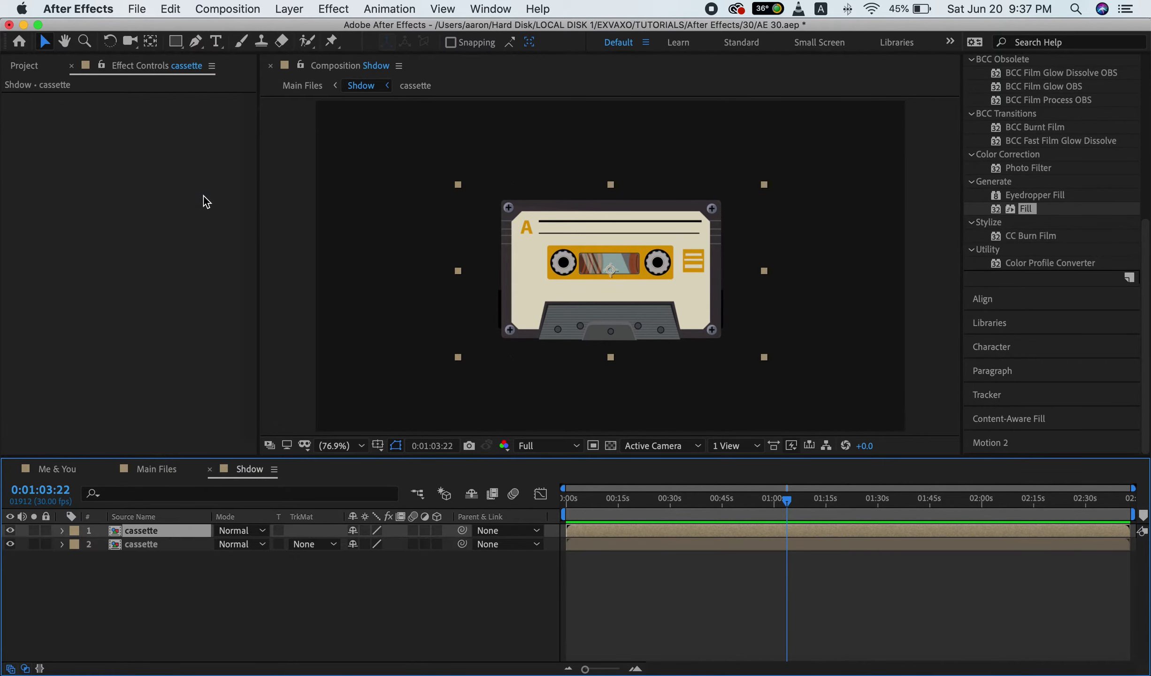
# - Apply Gradient Ramp to the top cassette copy and set its blend mode to Multiply
pyautogui.scroll(5, 1010, 129)
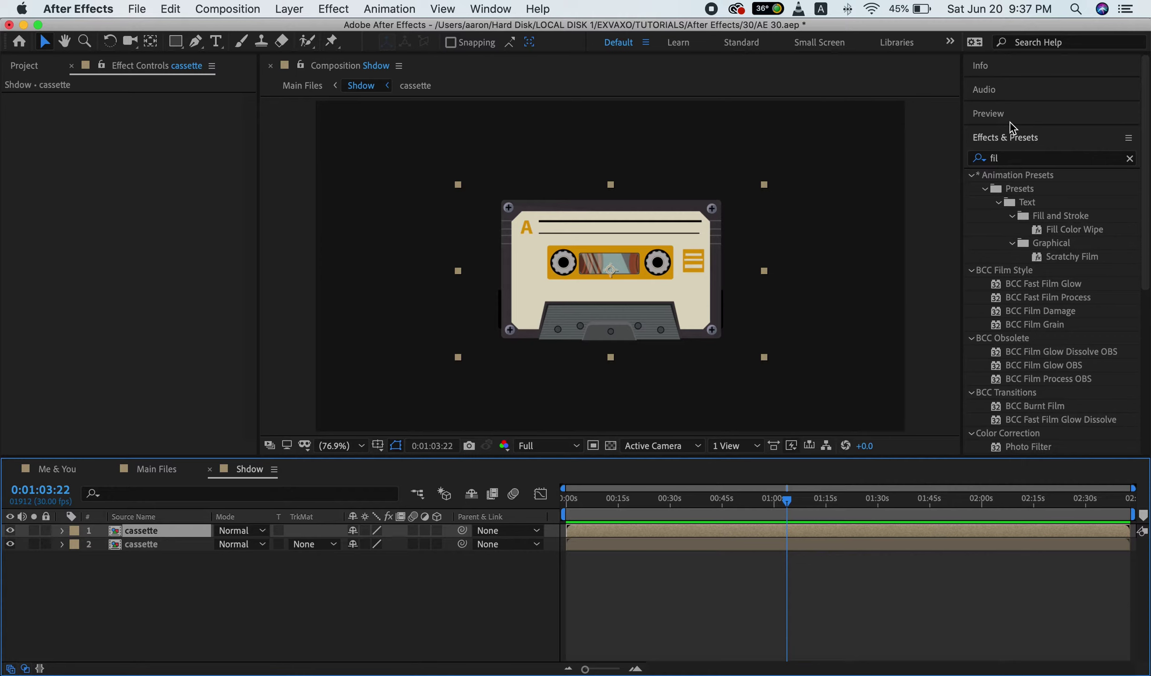
pyautogui.click(1009, 158)
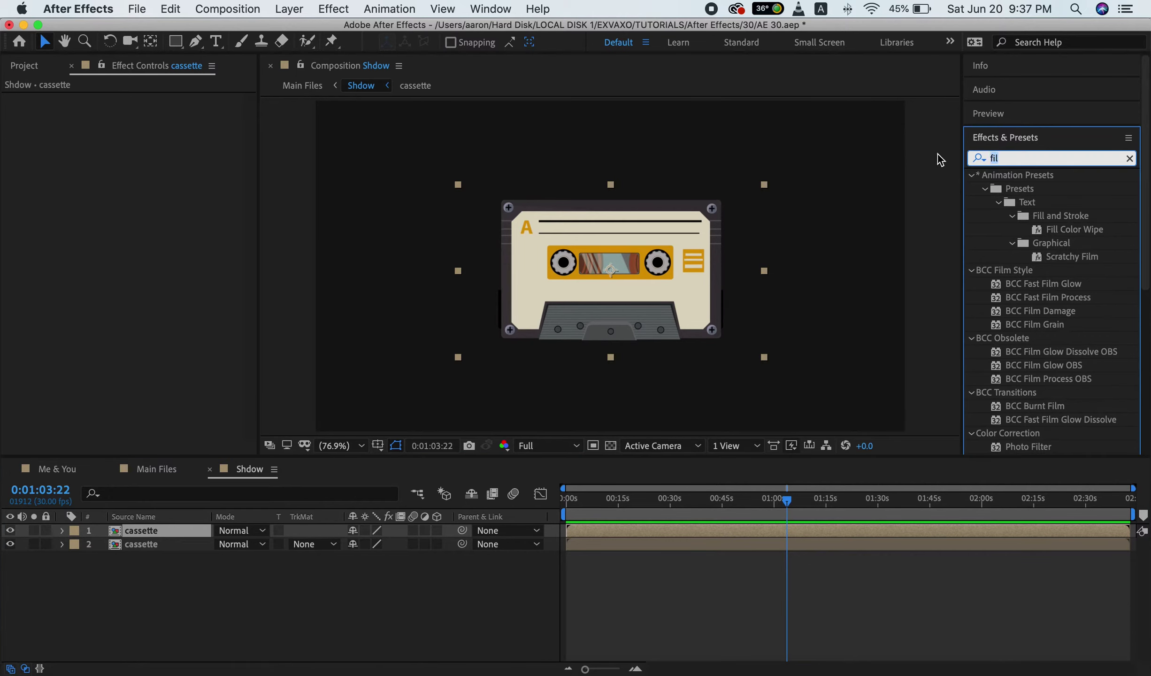
pyautogui.write('ramp')
pyautogui.moveTo(1056, 189); pyautogui.dragTo(156, 532)
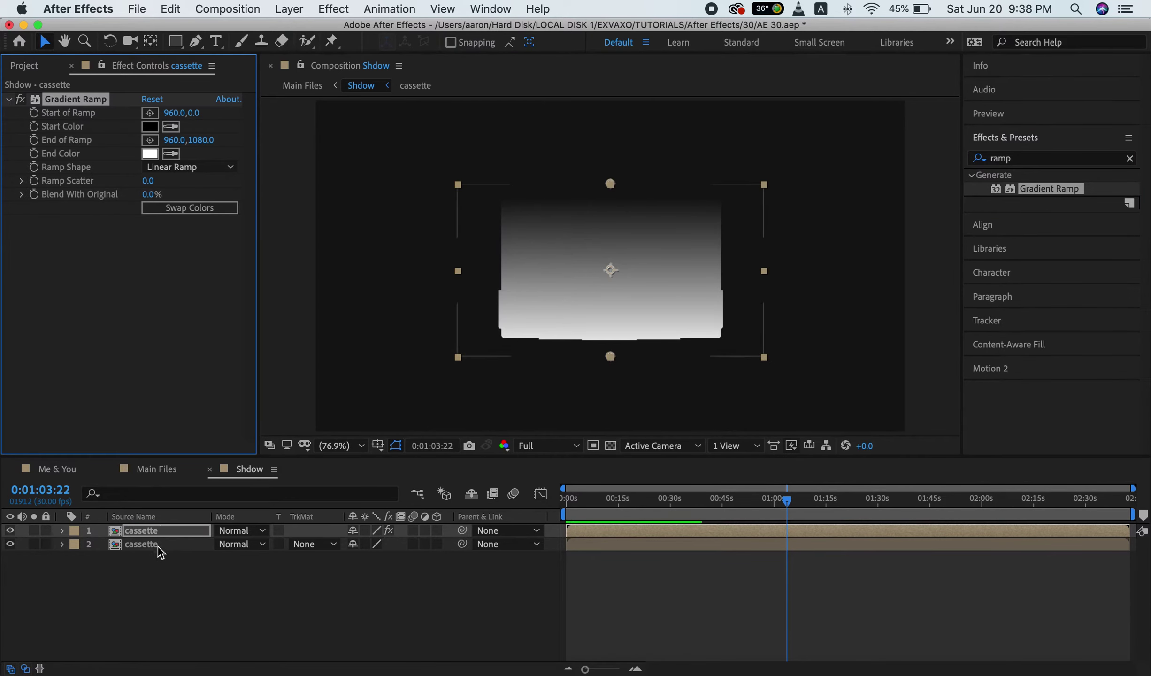
pyautogui.click(239, 530)
pyautogui.click(251, 103)
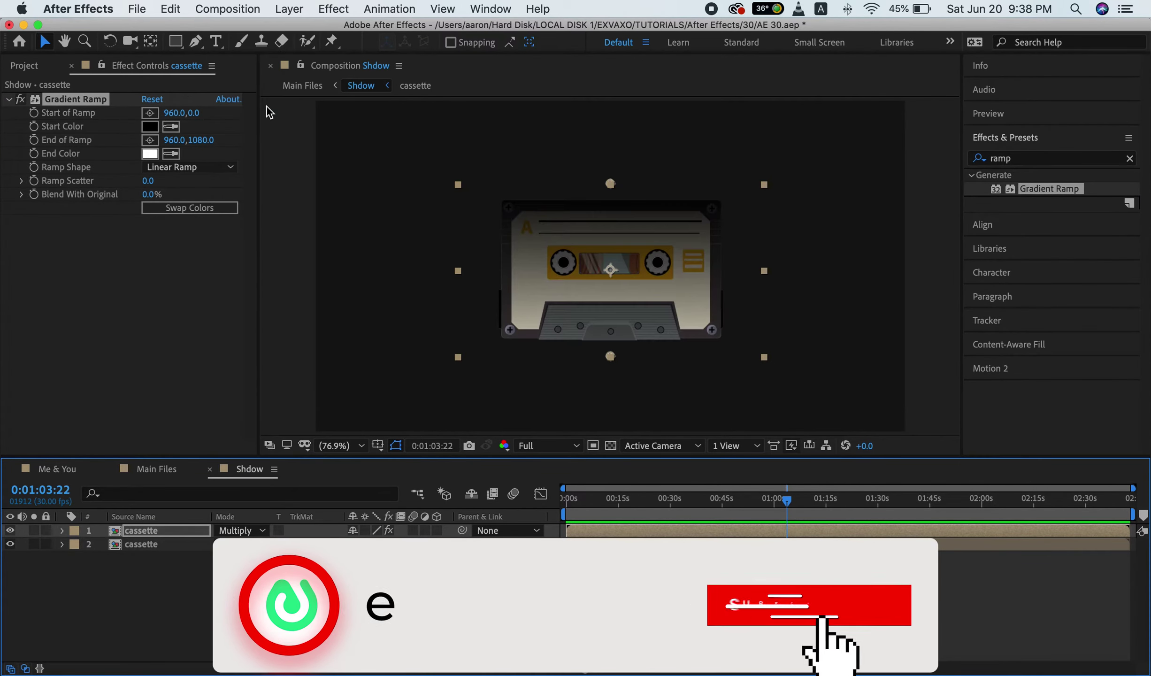
# - Adjust the ramp start and end points so the reflection fades to black below the cassette
pyautogui.moveTo(611, 184); pyautogui.dragTo(609, 270)
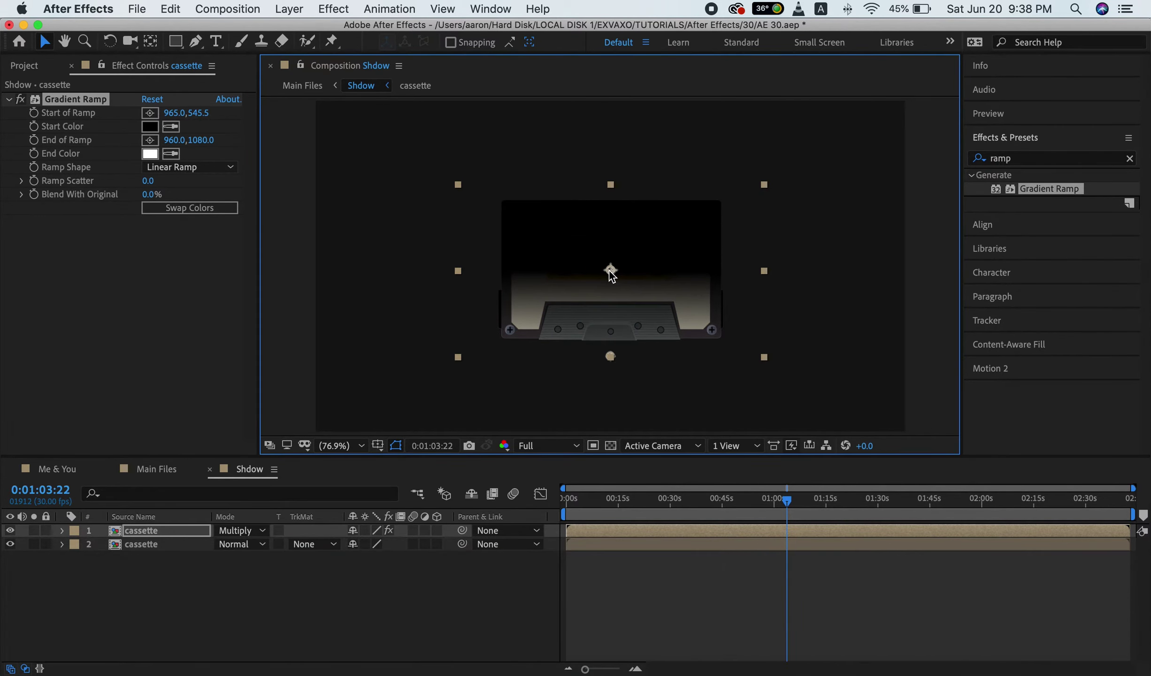
pyautogui.scroll(-1, 609, 273)
pyautogui.moveTo(609, 345); pyautogui.dragTo(611, 415)
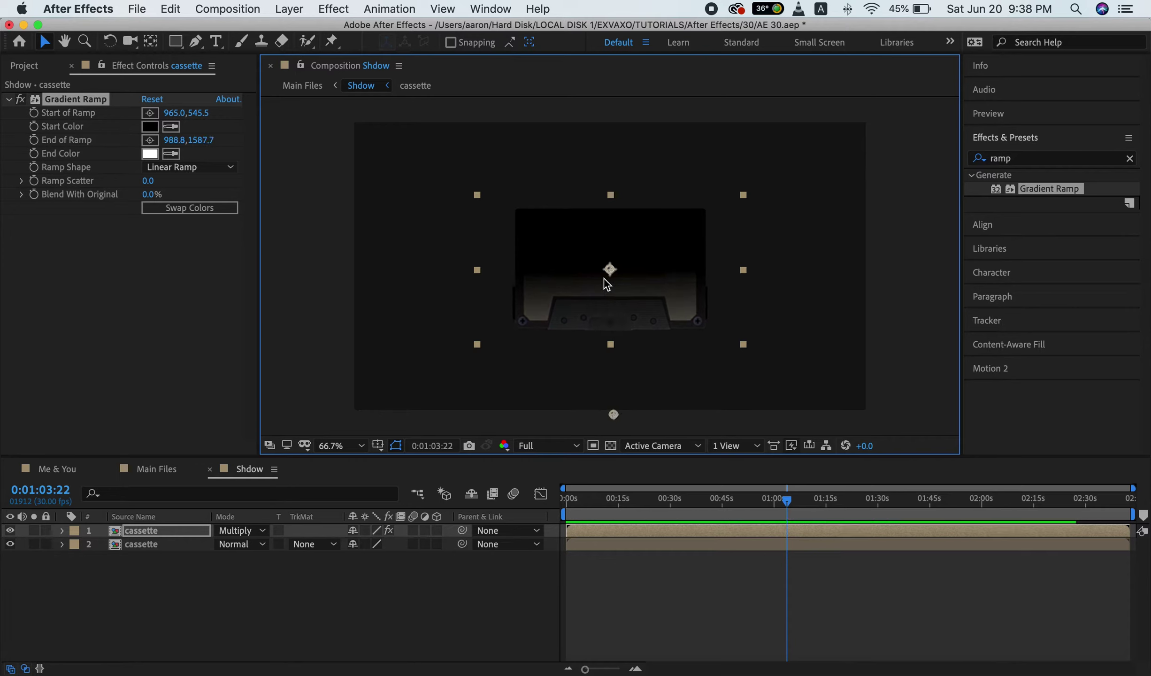
pyautogui.click(156, 468)
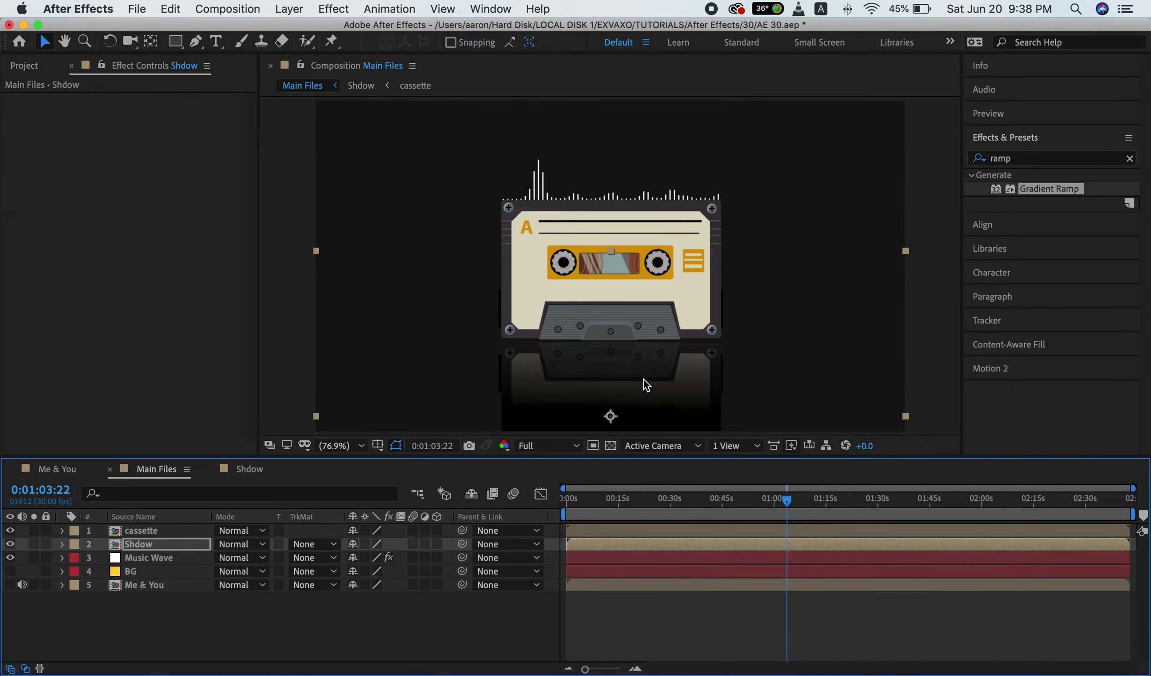
pyautogui.click(250, 469)
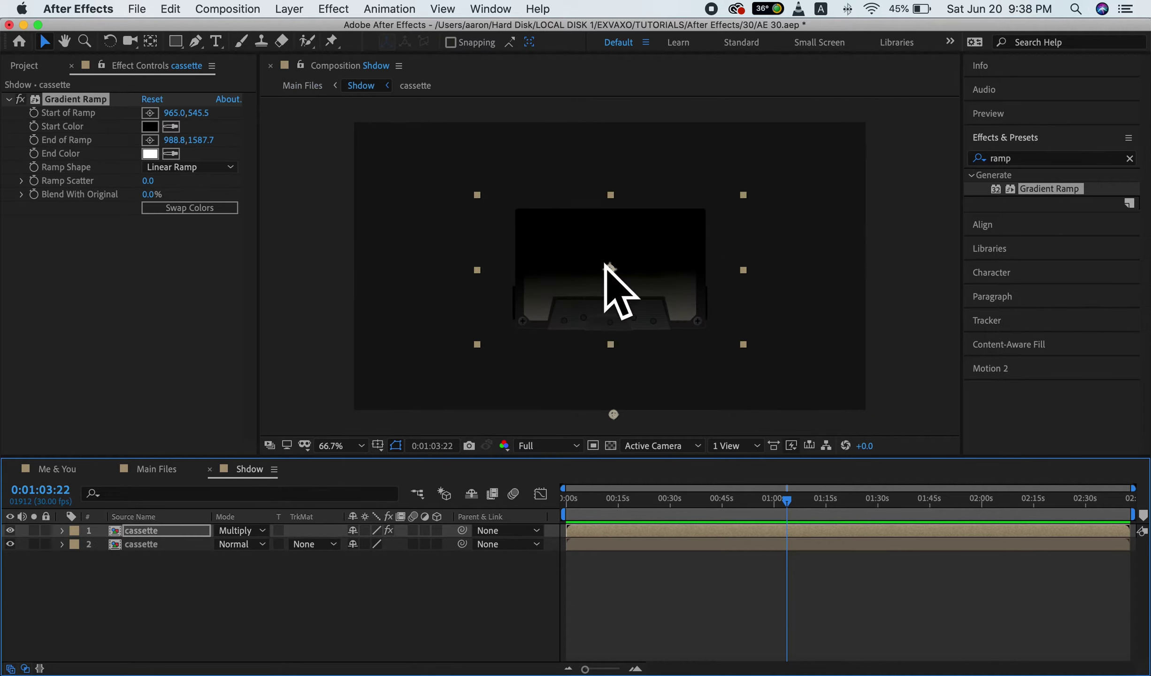
pyautogui.moveTo(610, 266); pyautogui.dragTo(610, 257)
pyautogui.moveTo(612, 424); pyautogui.dragTo(615, 536)
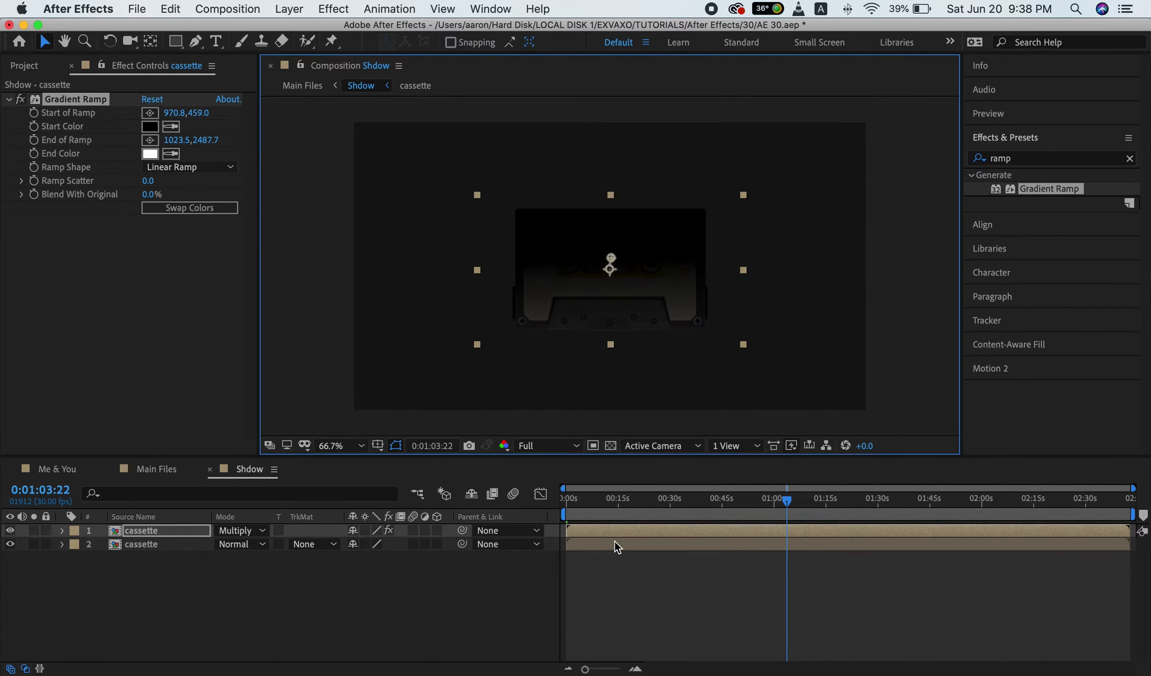
pyautogui.click(156, 470)
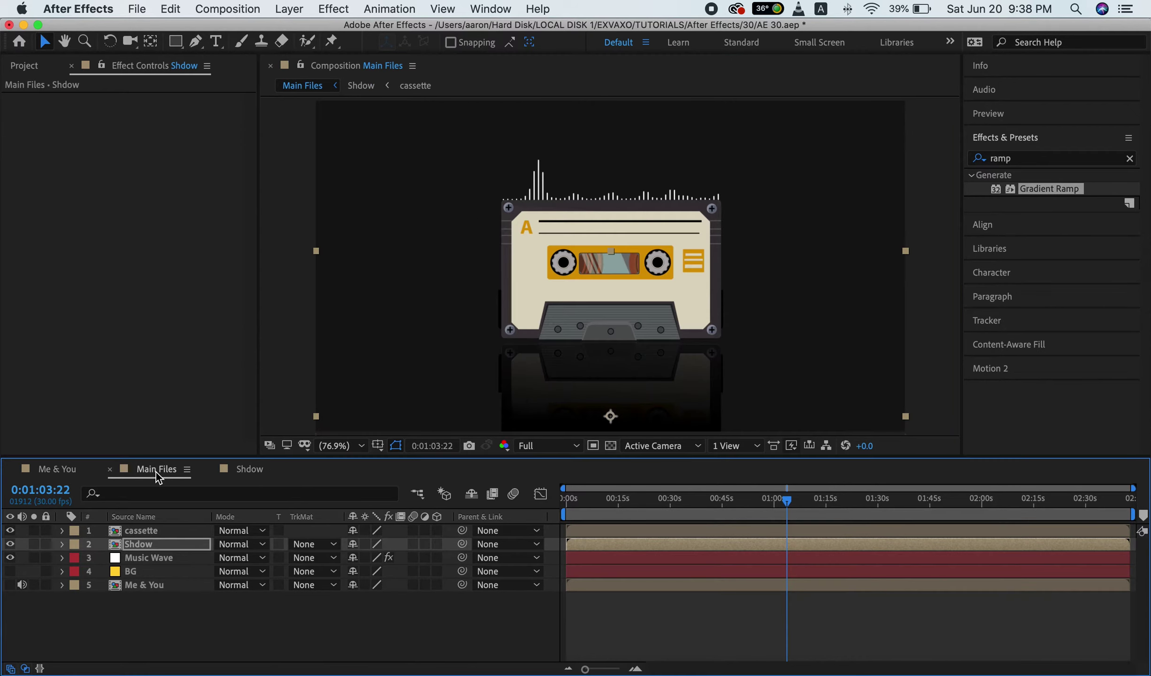
# - Set the Shdow layer's blend mode to Screen in Main Files
pyautogui.click(156, 545)
pyautogui.click(253, 546)
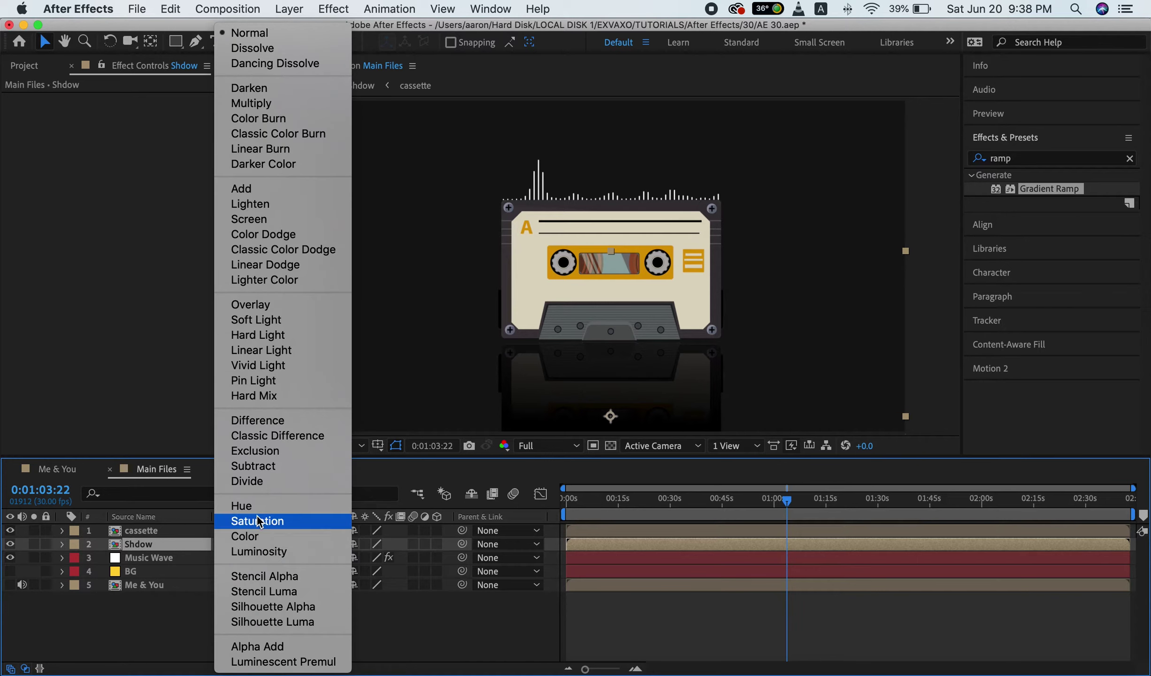
pyautogui.click(276, 233)
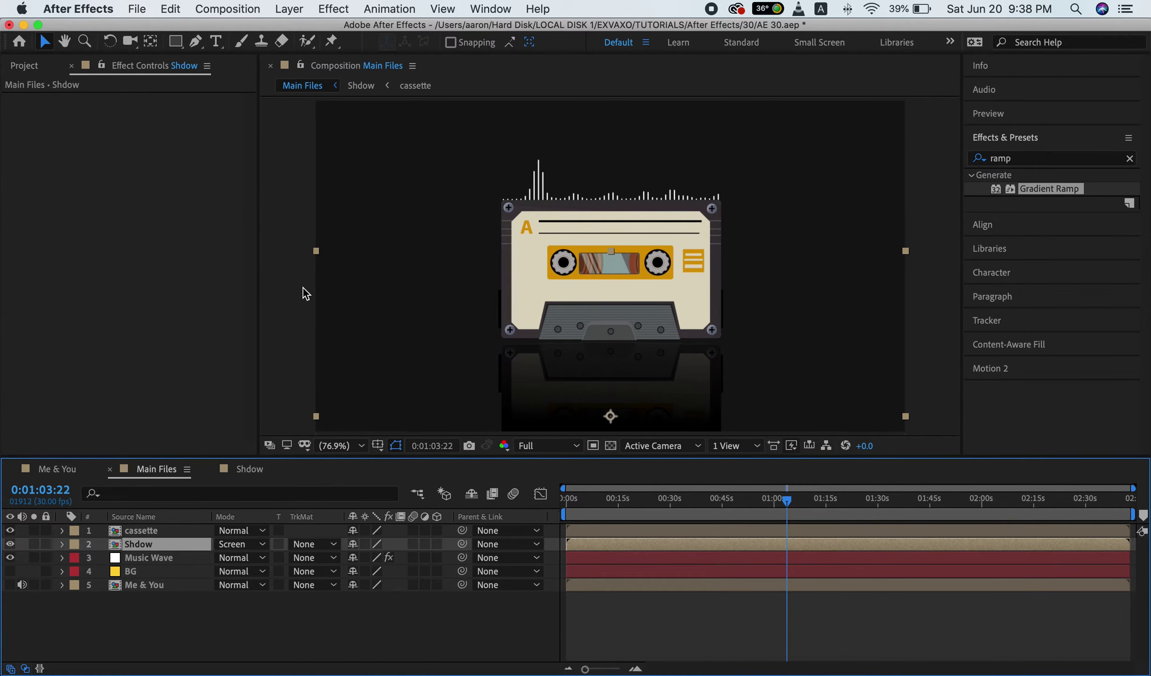
pyautogui.press('h')
pyautogui.moveTo(601, 361)
pyautogui.mouseDown()
pyautogui.moveTo(601, 324)
pyautogui.moveTo(596, 333)
pyautogui.mouseUp()
pyautogui.press('v')
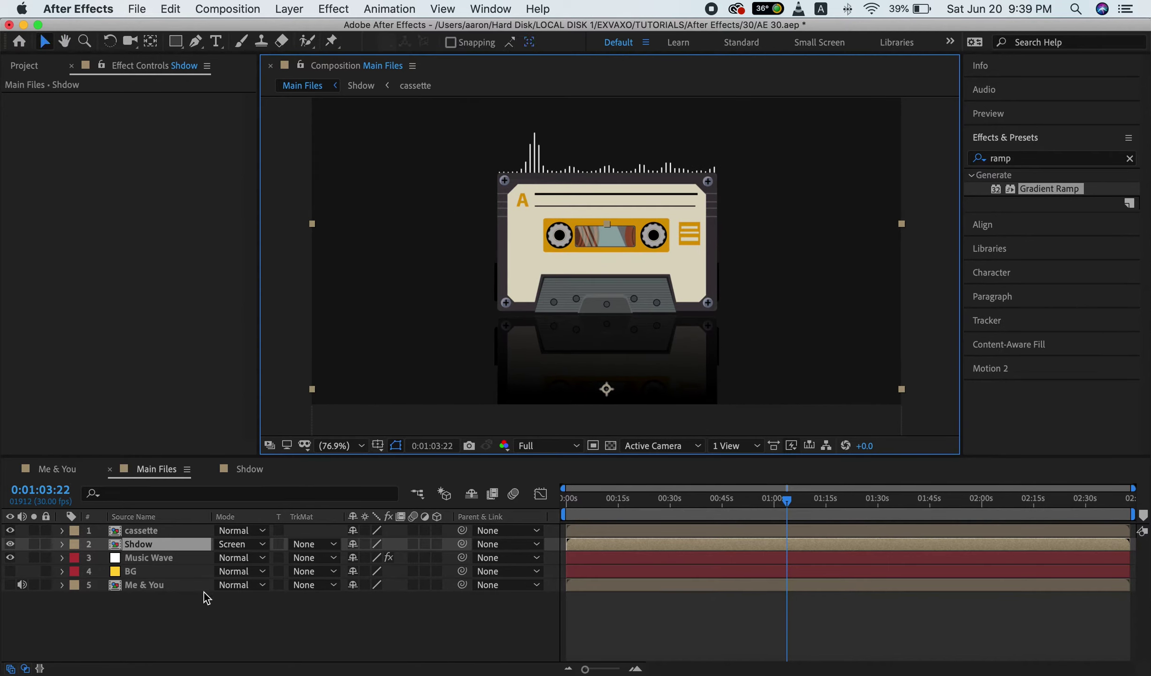
pyautogui.click(180, 629)
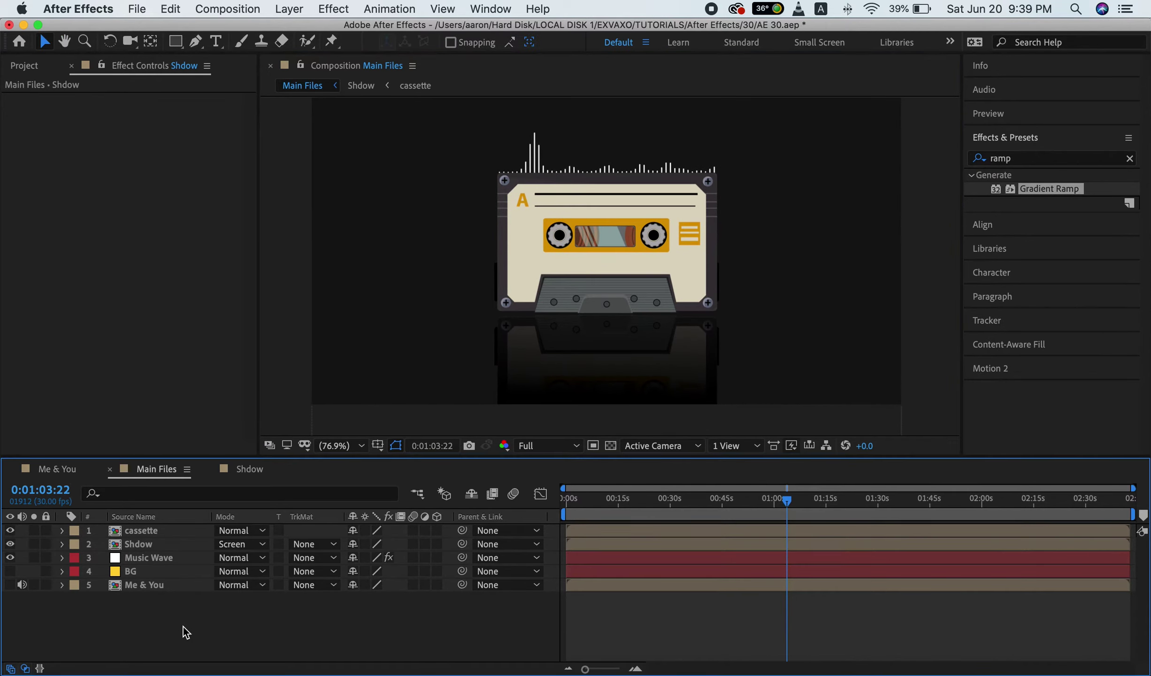
# - Lower the ramp start slightly inside Shdow, then make the yellow BG layer visible
pyautogui.click(258, 470)
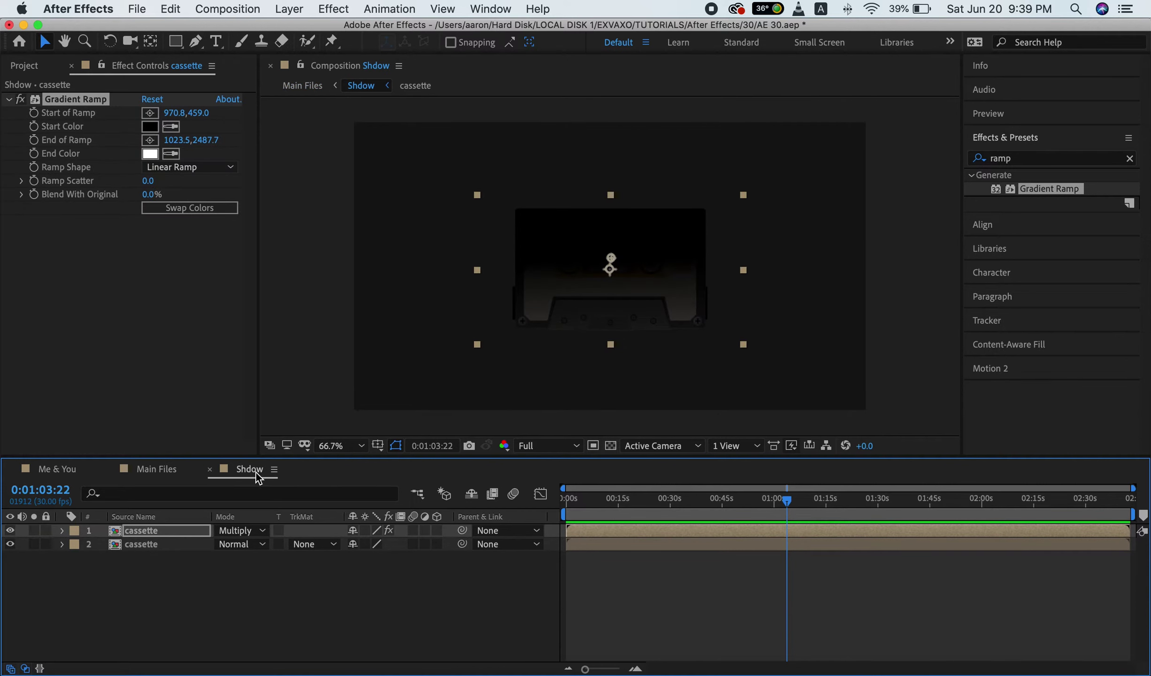
pyautogui.moveTo(610, 260); pyautogui.dragTo(610, 267)
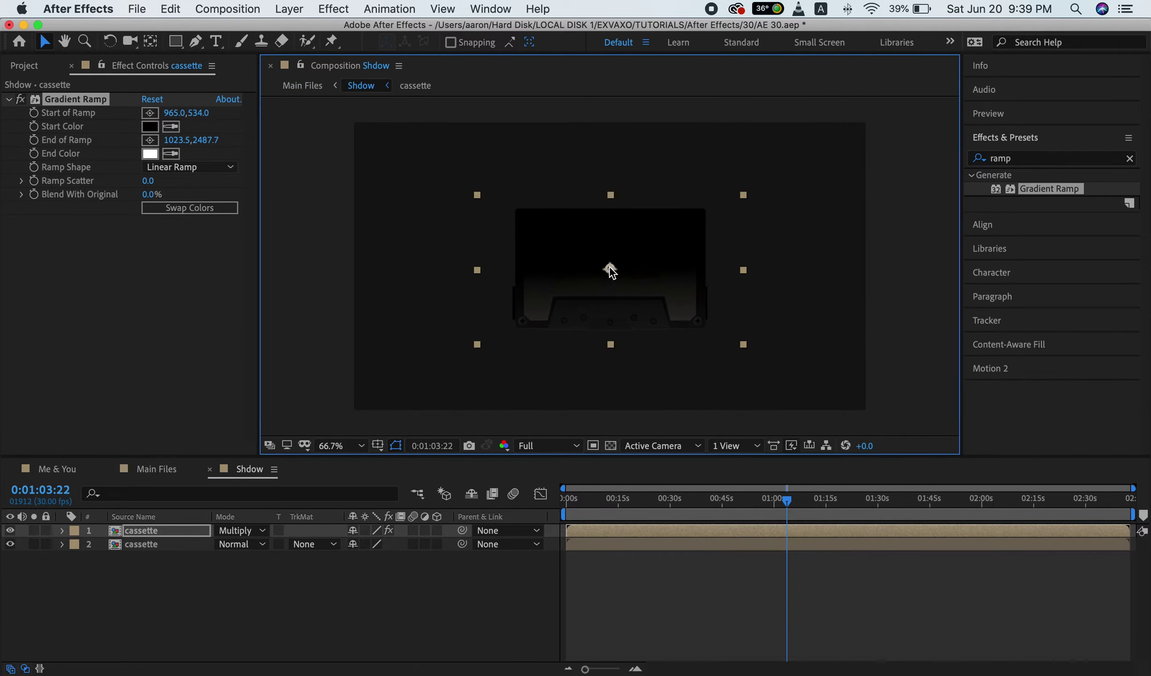
pyautogui.click(156, 471)
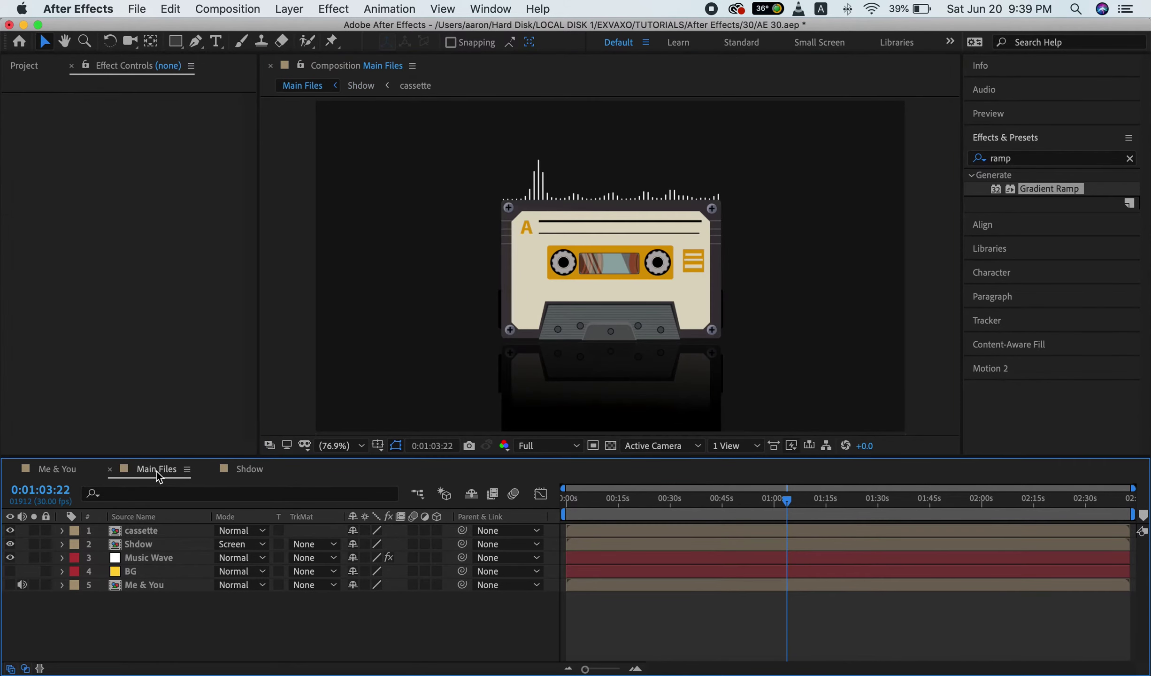
pyautogui.click(10, 571)
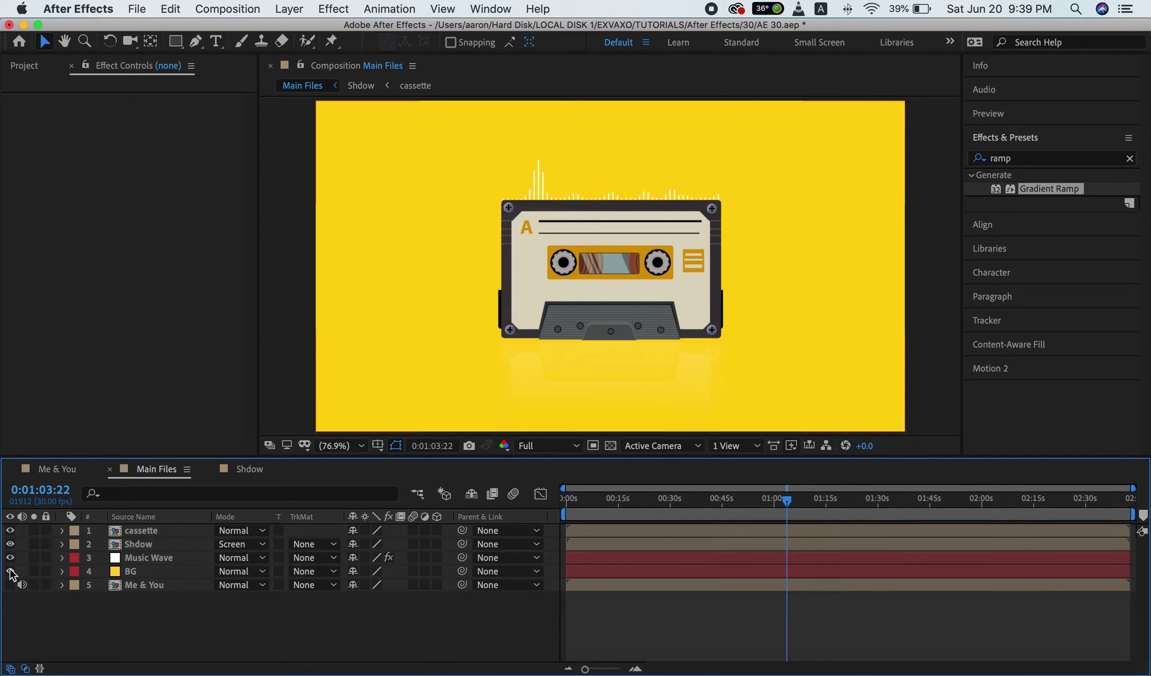
pyautogui.click(130, 571)
# - Duplicate the BG layer and fill the lower copy (layer 5) with black
pyautogui.click(171, 9)
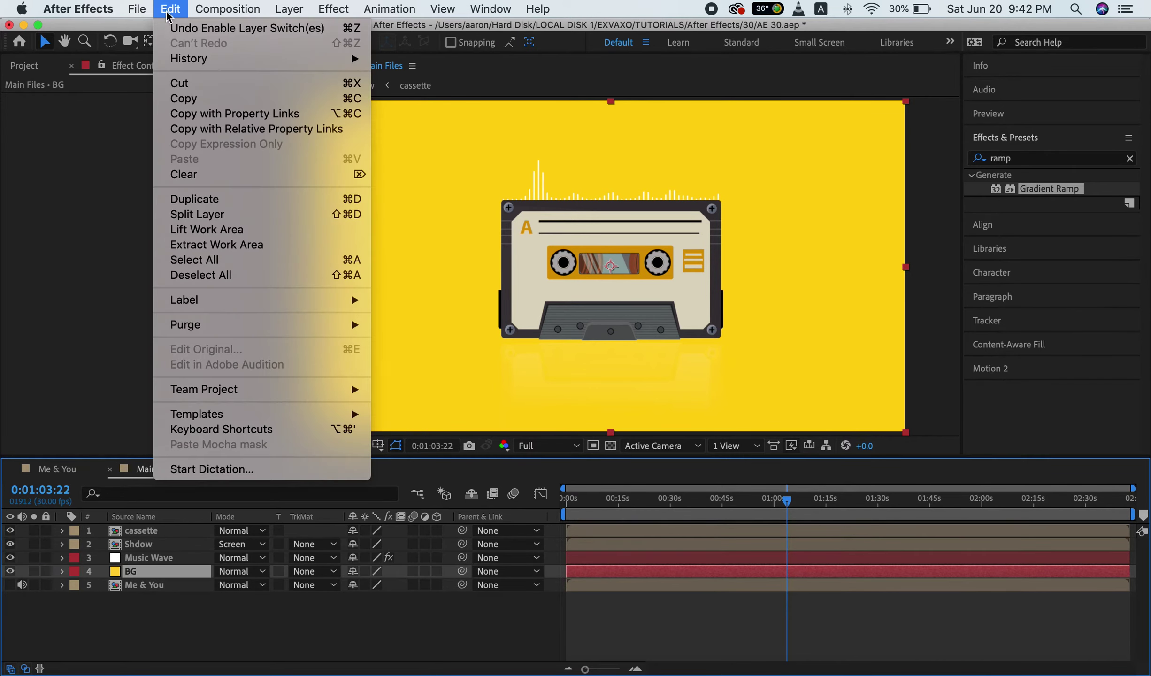
pyautogui.click(212, 203)
pyautogui.click(137, 586)
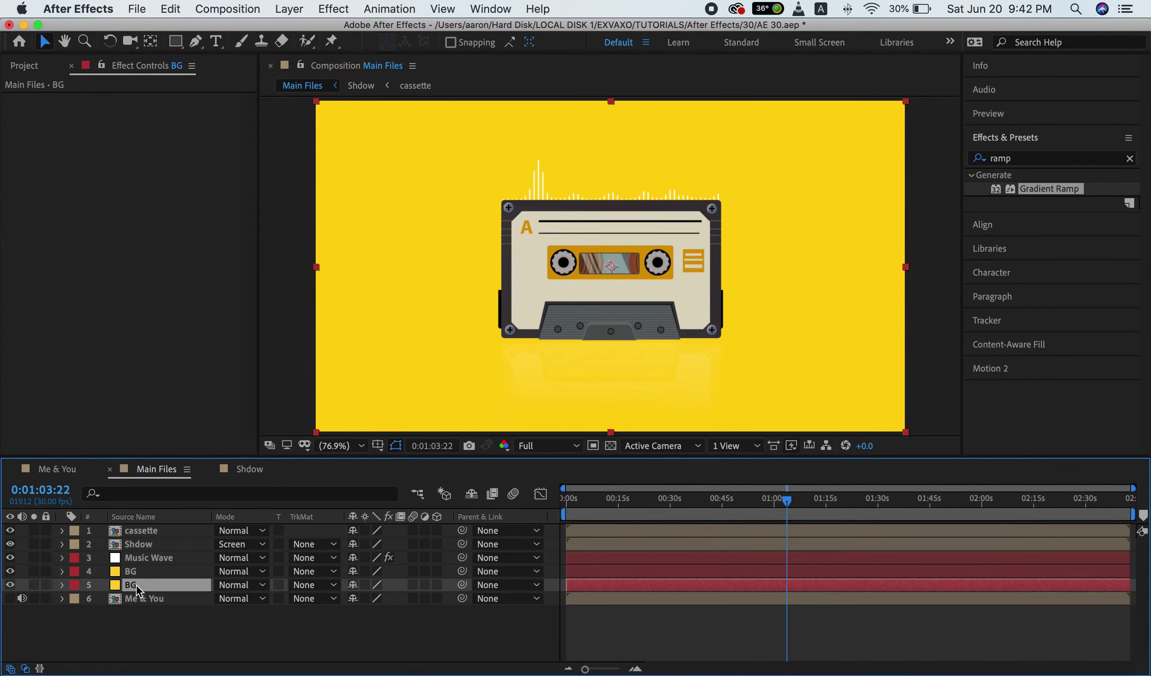
pyautogui.doubleClick(1002, 158)
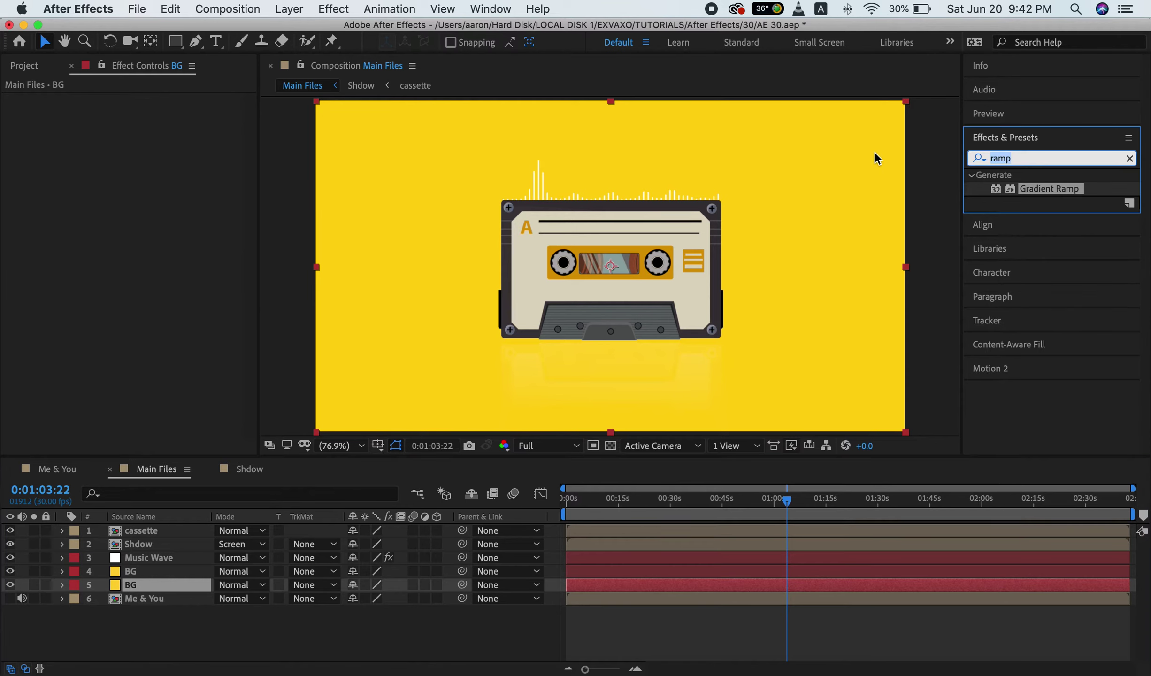
pyautogui.write('fill')
pyautogui.click(1041, 271)
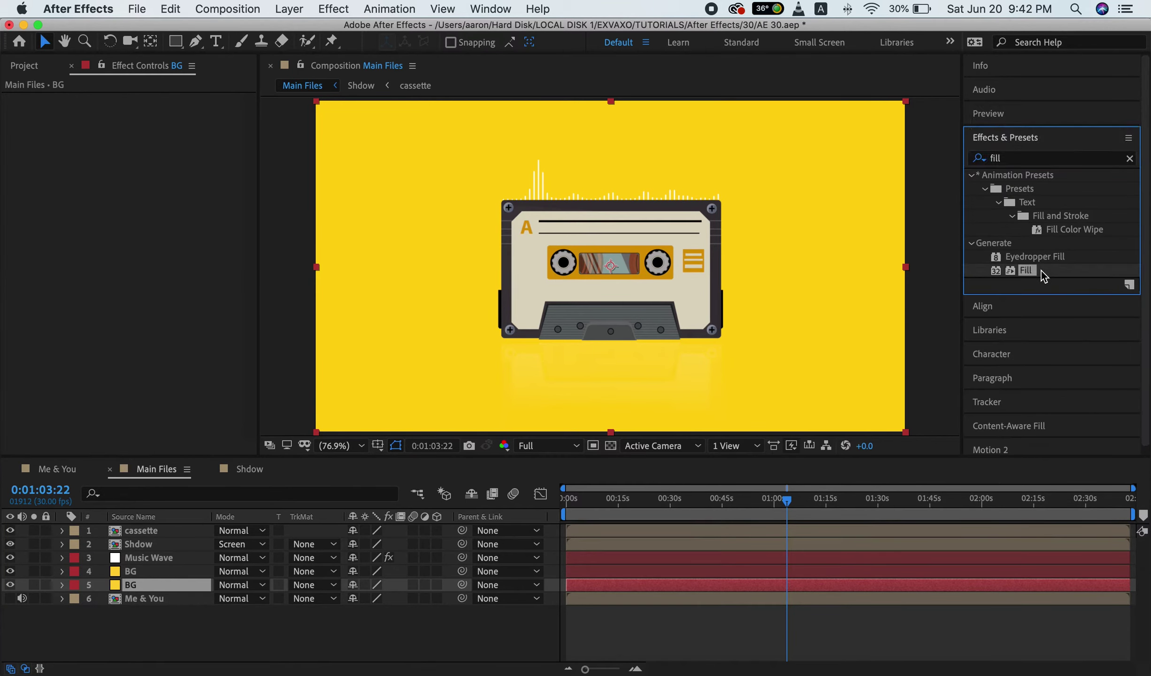
pyautogui.moveTo(1034, 270); pyautogui.dragTo(141, 585)
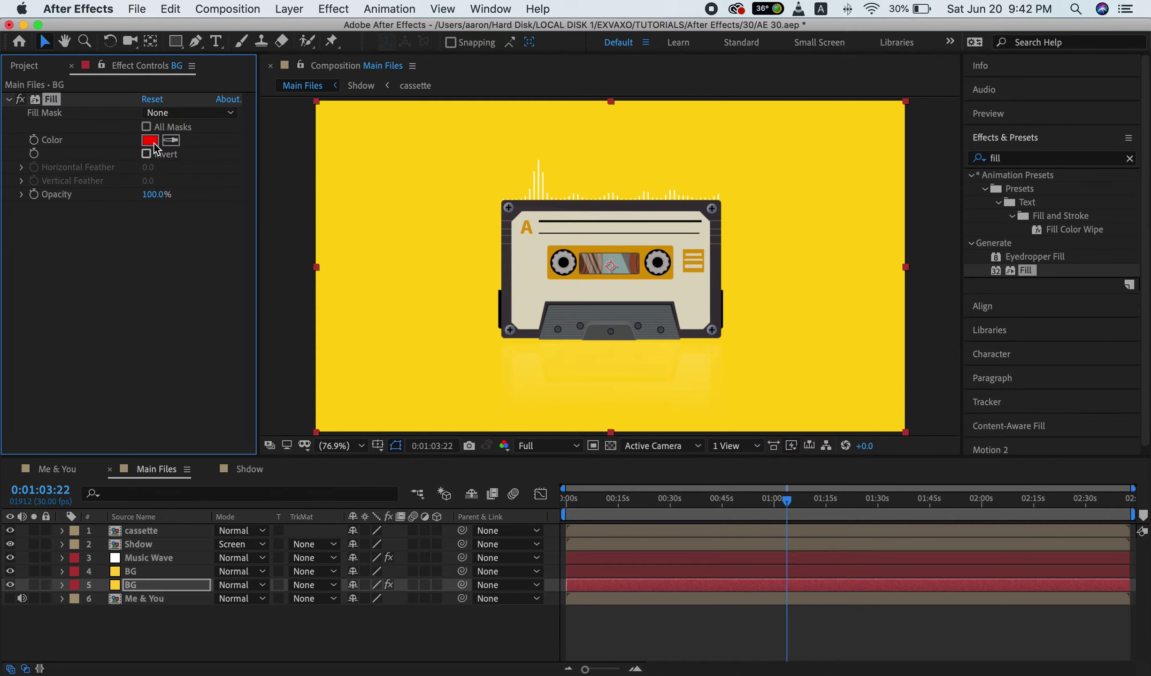
pyautogui.click(150, 140)
pyautogui.moveTo(617, 608); pyautogui.dragTo(539, 634)
pyautogui.press('Return')
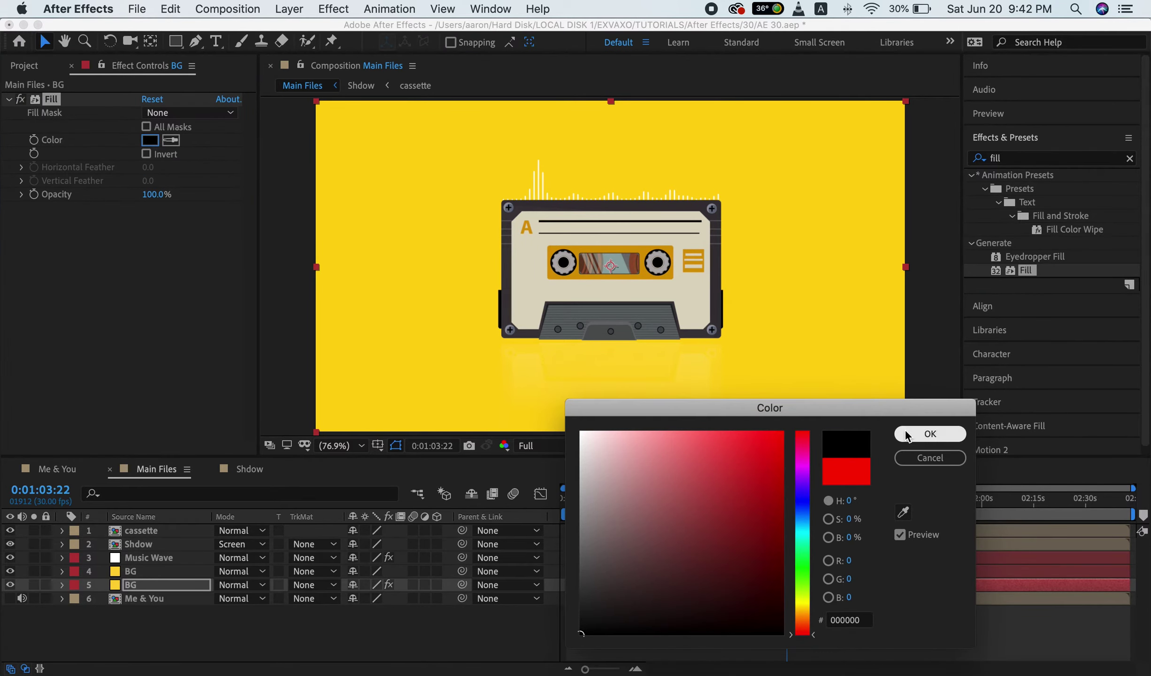
# - Apply Gradient Ramp to layer 4 BG, then temporarily disable the effect
pyautogui.click(10, 571)
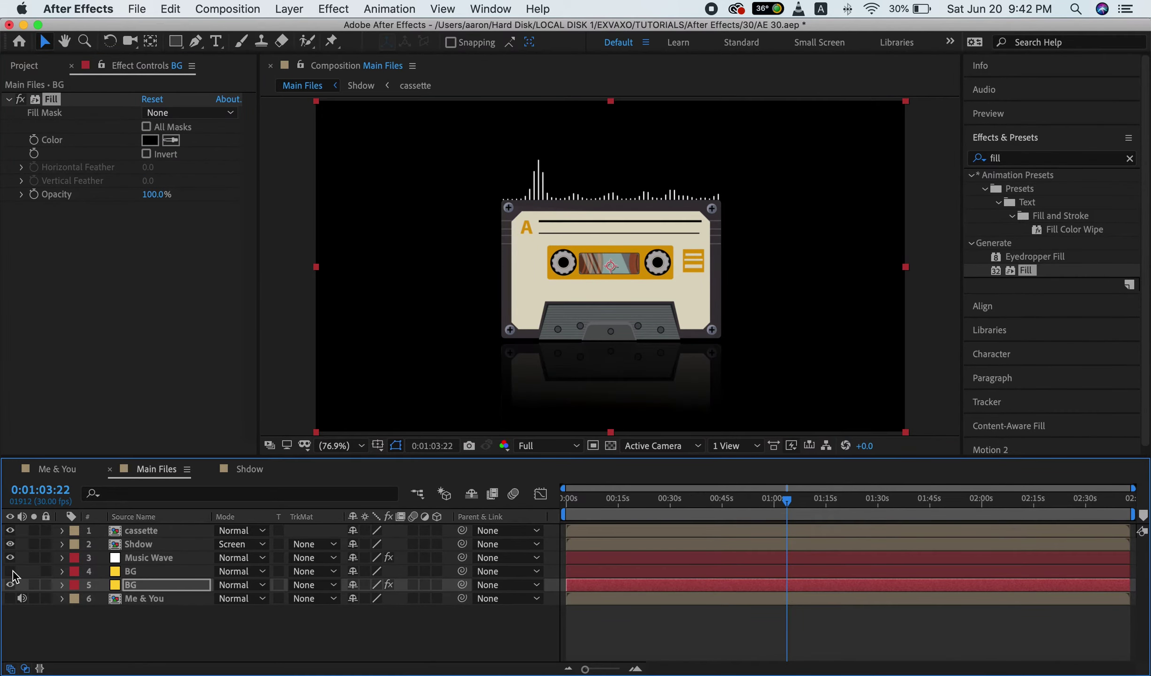
pyautogui.click(148, 572)
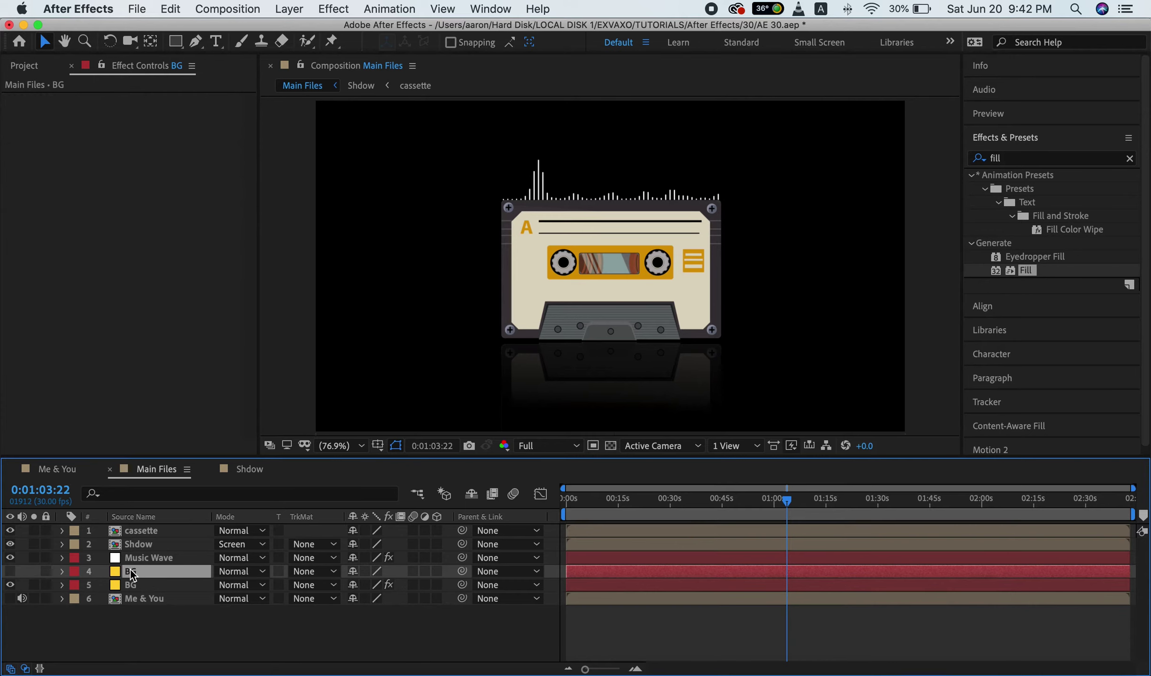
pyautogui.click(1013, 158)
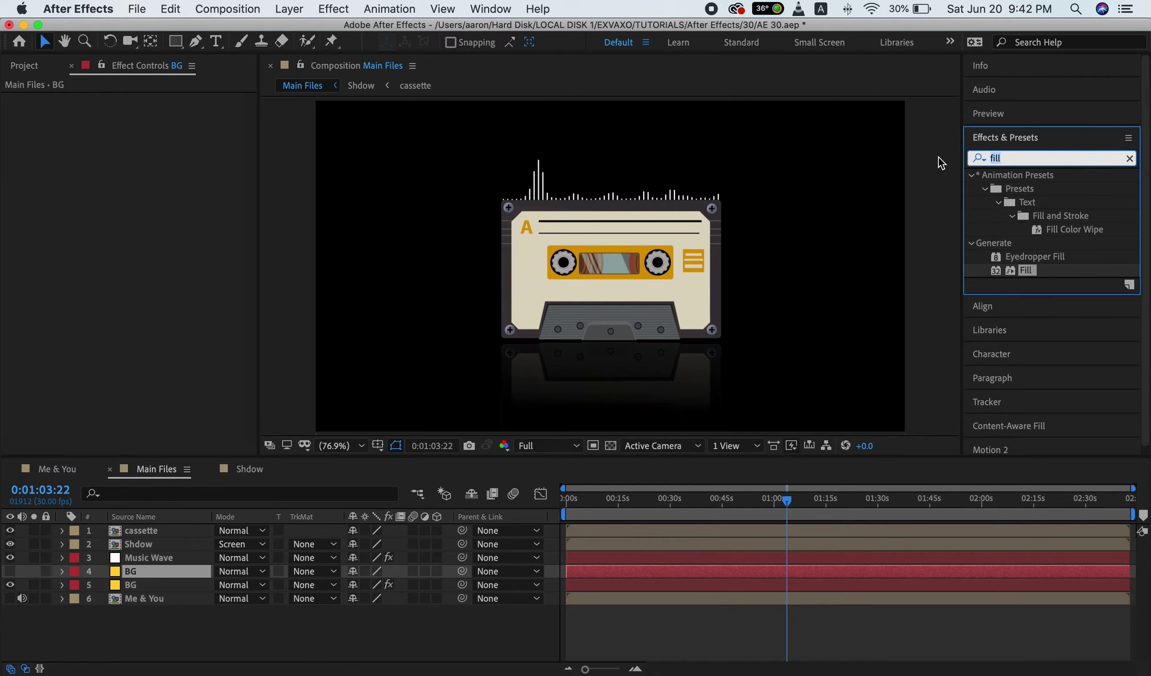
pyautogui.write('ramp')
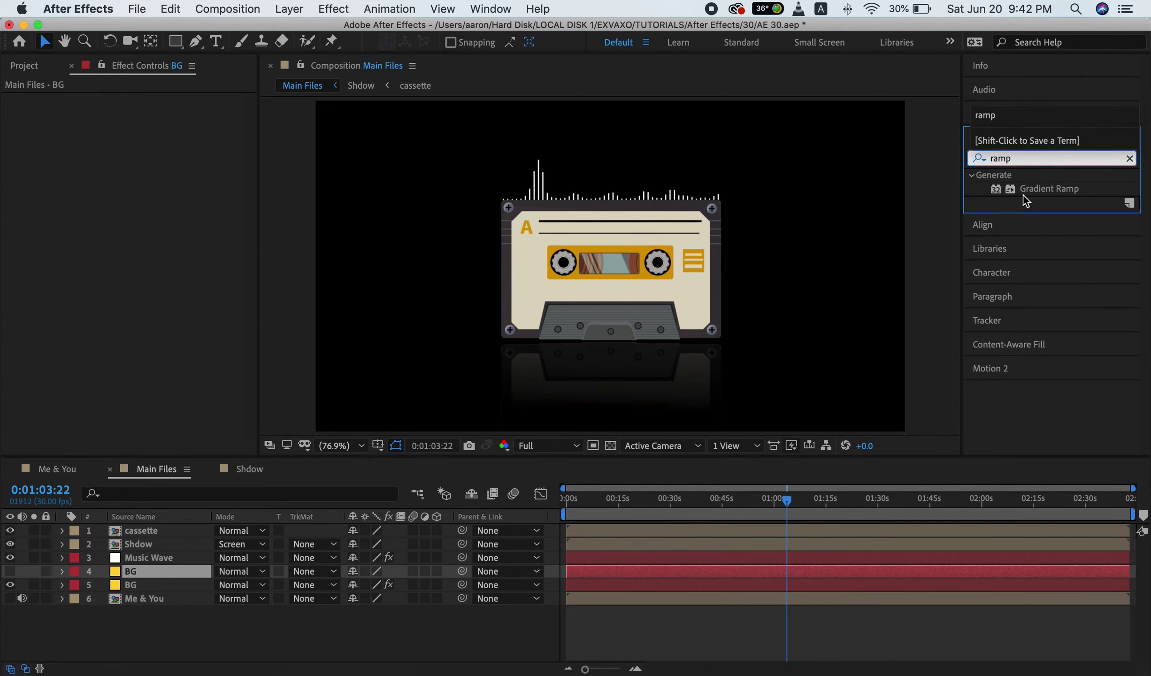
pyautogui.click(1042, 190)
pyautogui.moveTo(1041, 192); pyautogui.dragTo(139, 573)
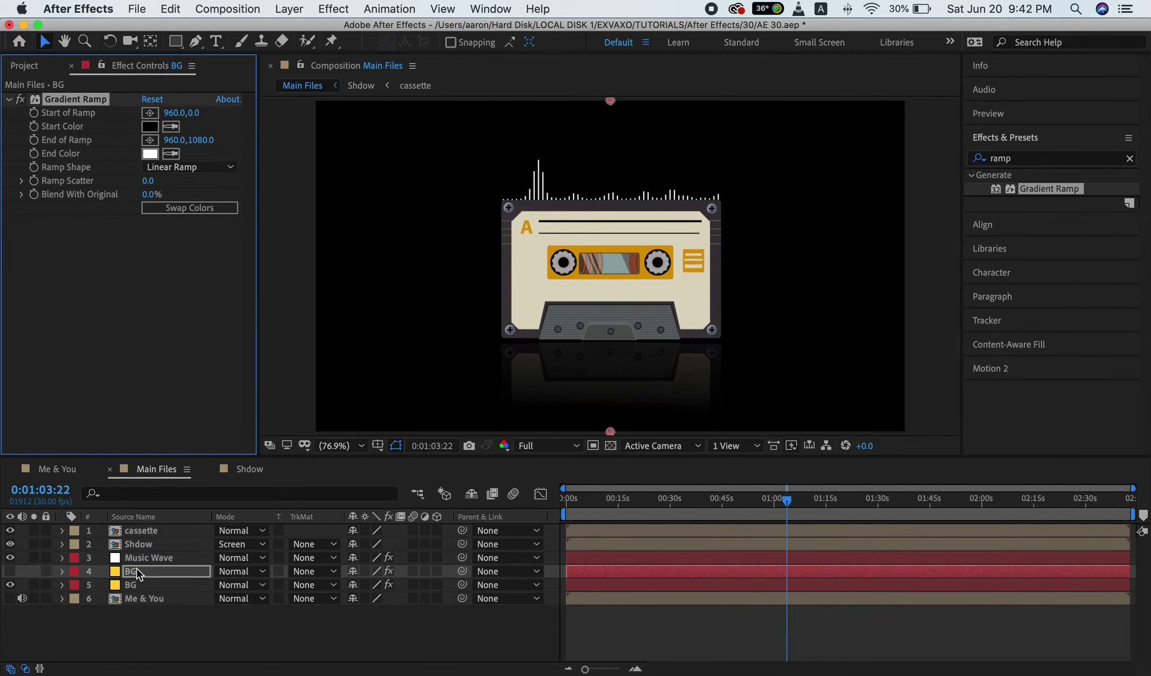
pyautogui.click(9, 584)
pyautogui.click(10, 571)
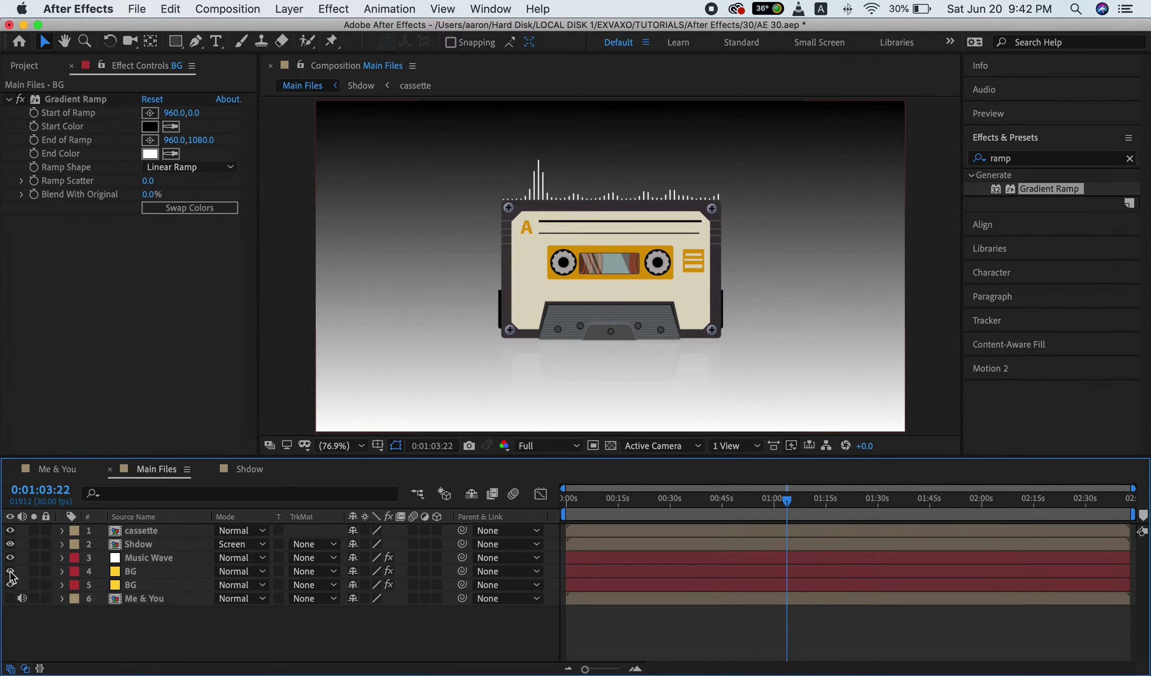
pyautogui.click(139, 576)
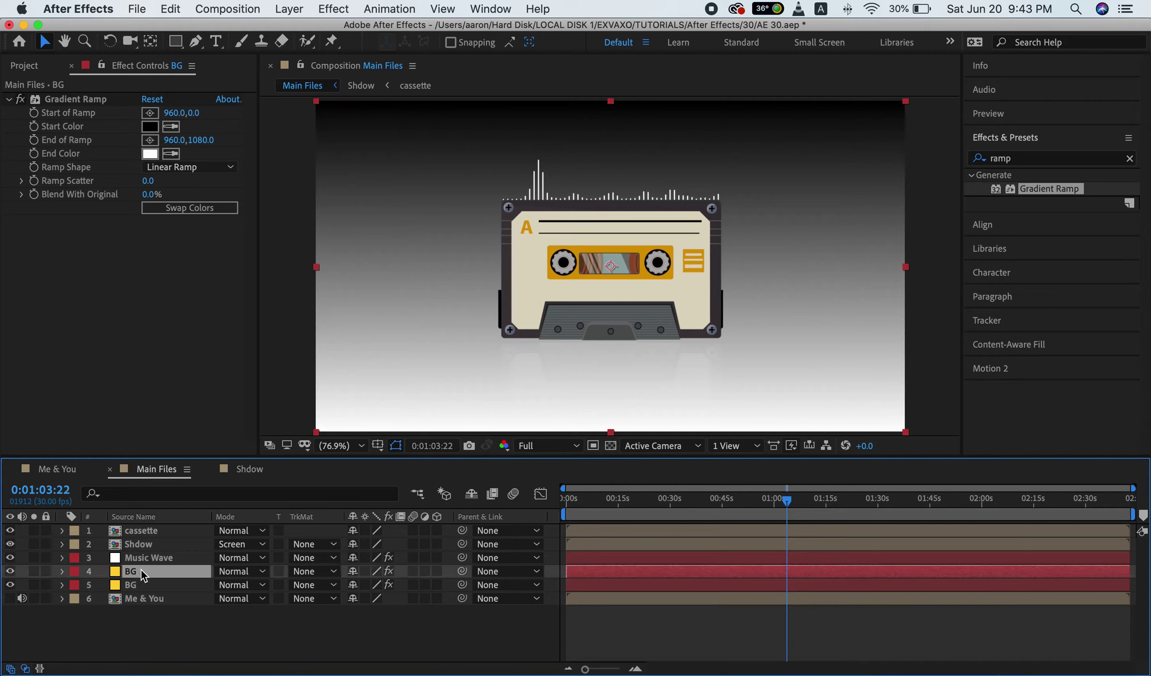
pyautogui.click(24, 99)
# - Draw a circular ellipse mask on layer 4 BG at the top right
pyautogui.moveTo(175, 41); pyautogui.dragTo(226, 75)
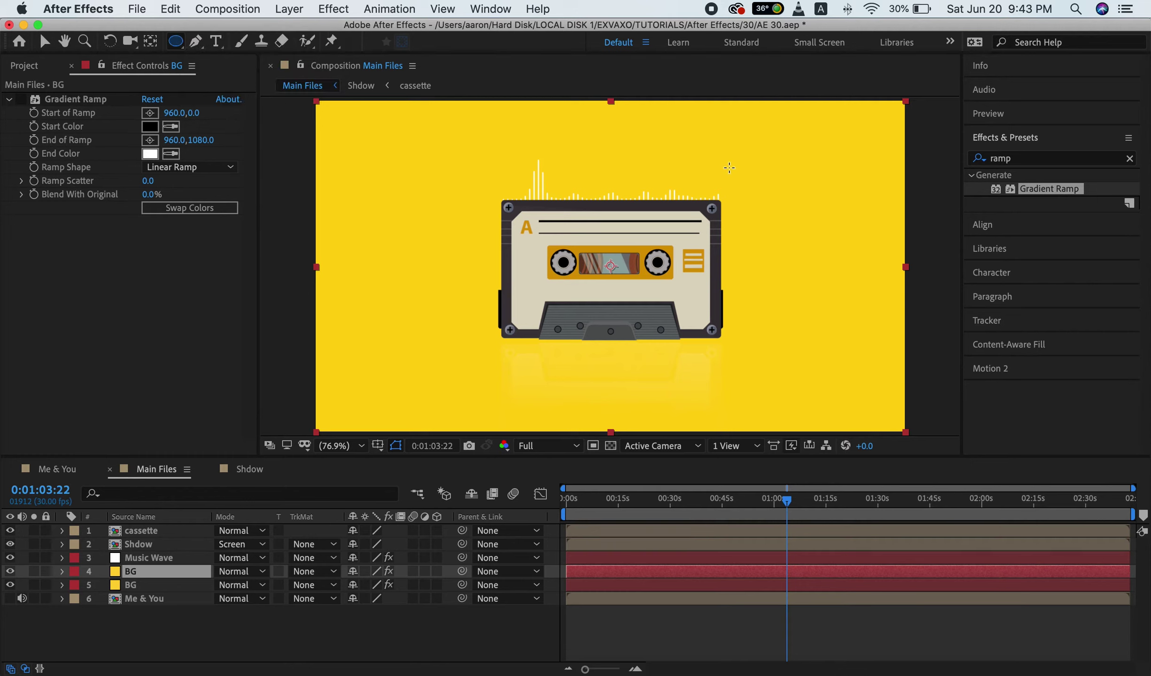
pyautogui.moveTo(724, 166); pyautogui.dragTo(842, 281)
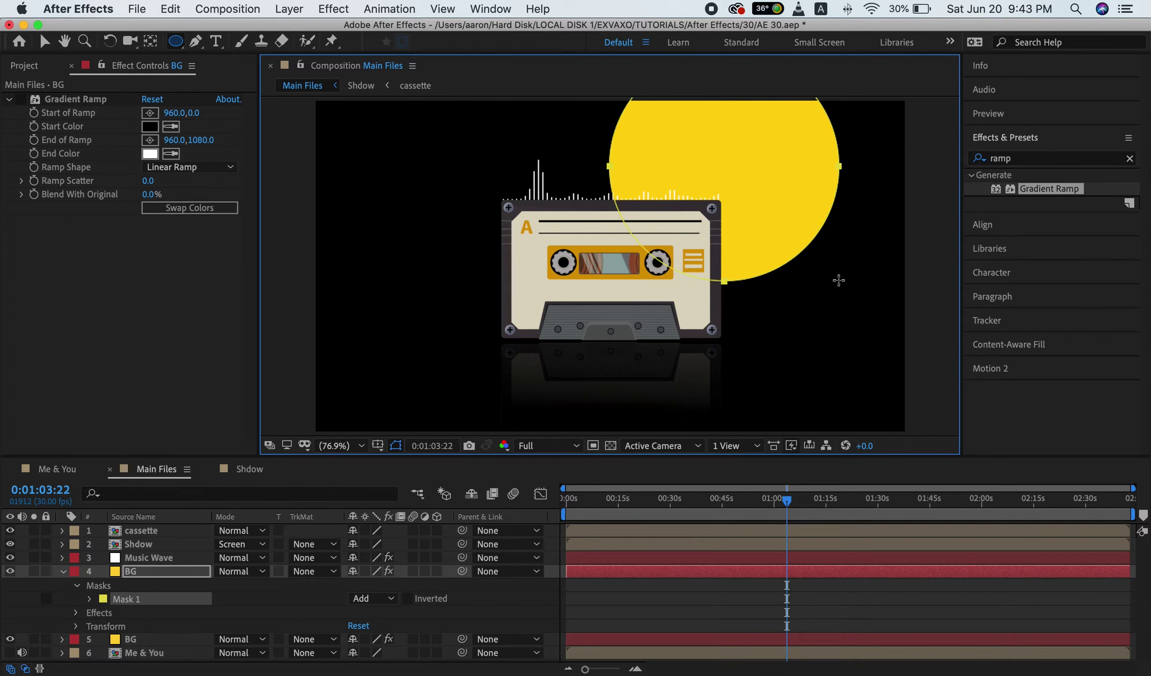
pyautogui.moveTo(842, 282); pyautogui.dragTo(817, 281)
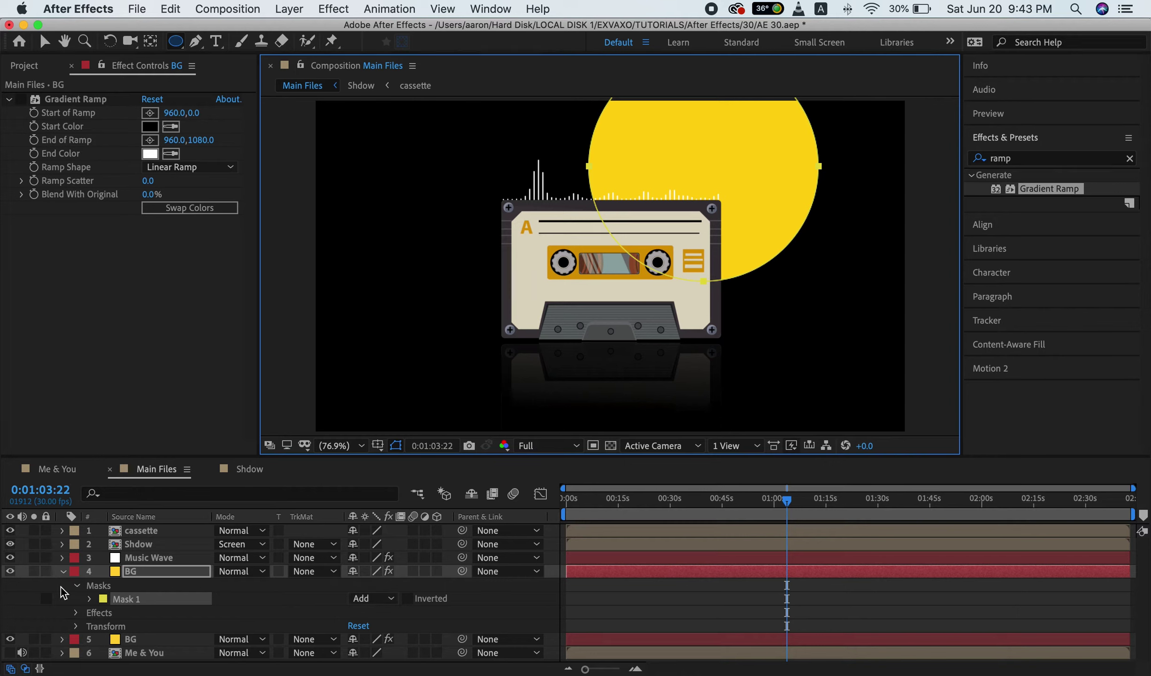
# - Re-enable the Gradient Ramp on the circle and start changing its end colour toward red
pyautogui.click(66, 579)
pyautogui.click(63, 571)
pyautogui.click(133, 575)
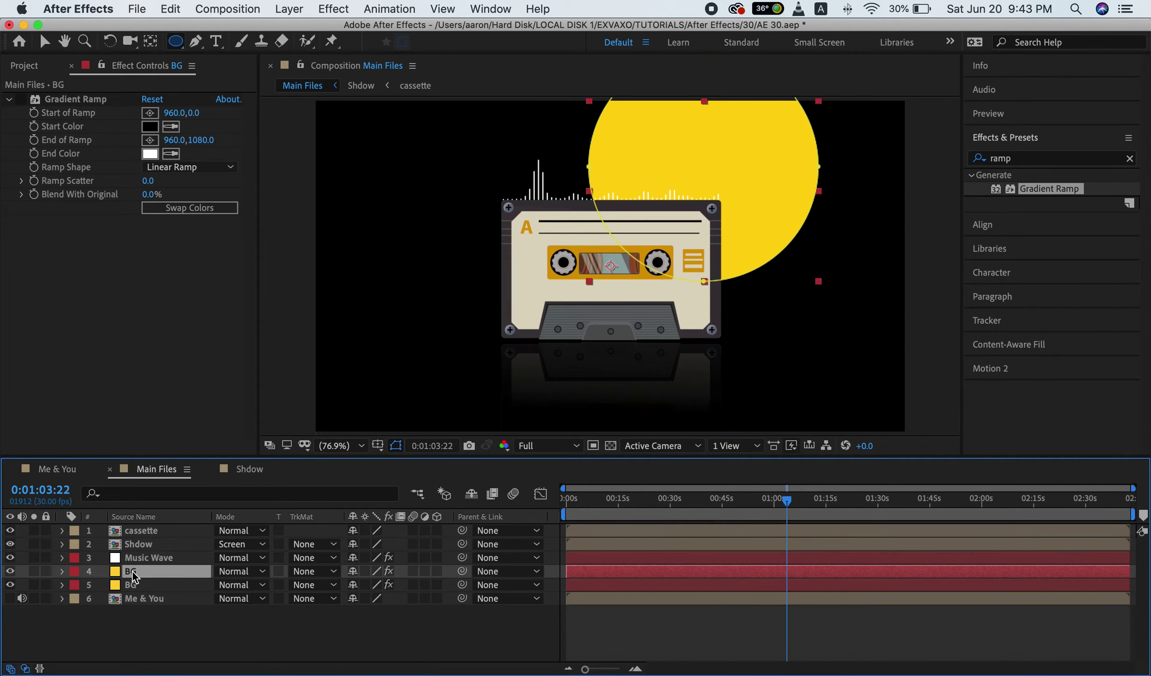
pyautogui.click(20, 99)
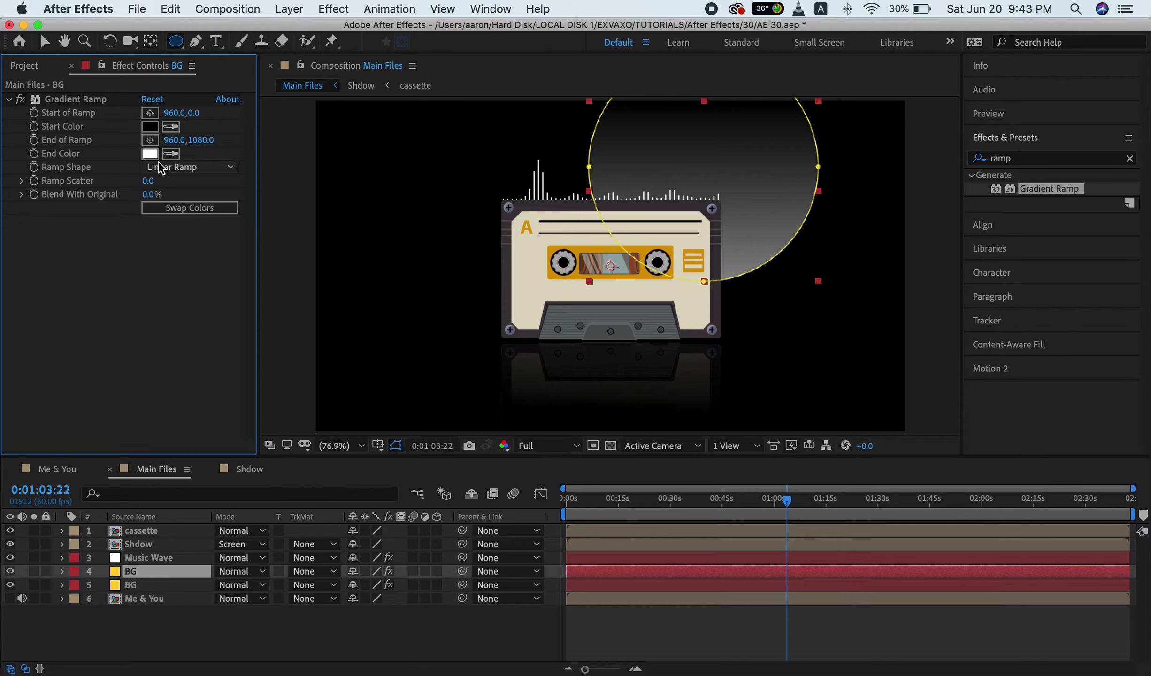
pyautogui.click(151, 154)
pyautogui.moveTo(718, 481)
pyautogui.mouseDown()
pyautogui.moveTo(779, 421)
pyautogui.moveTo(807, 441)
pyautogui.mouseUp()
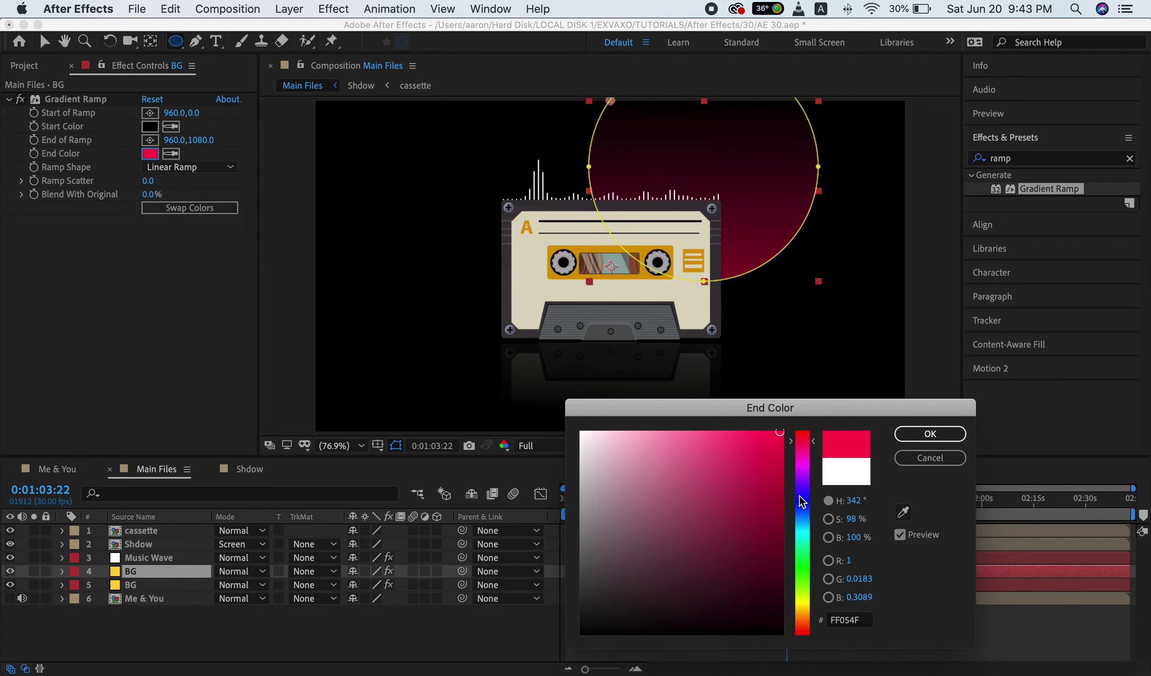
# - Set the Gradient Ramp End Color to yellow FBD221
pyautogui.moveTo(803, 501); pyautogui.dragTo(810, 609)
pyautogui.moveTo(777, 453); pyautogui.dragTo(756, 433)
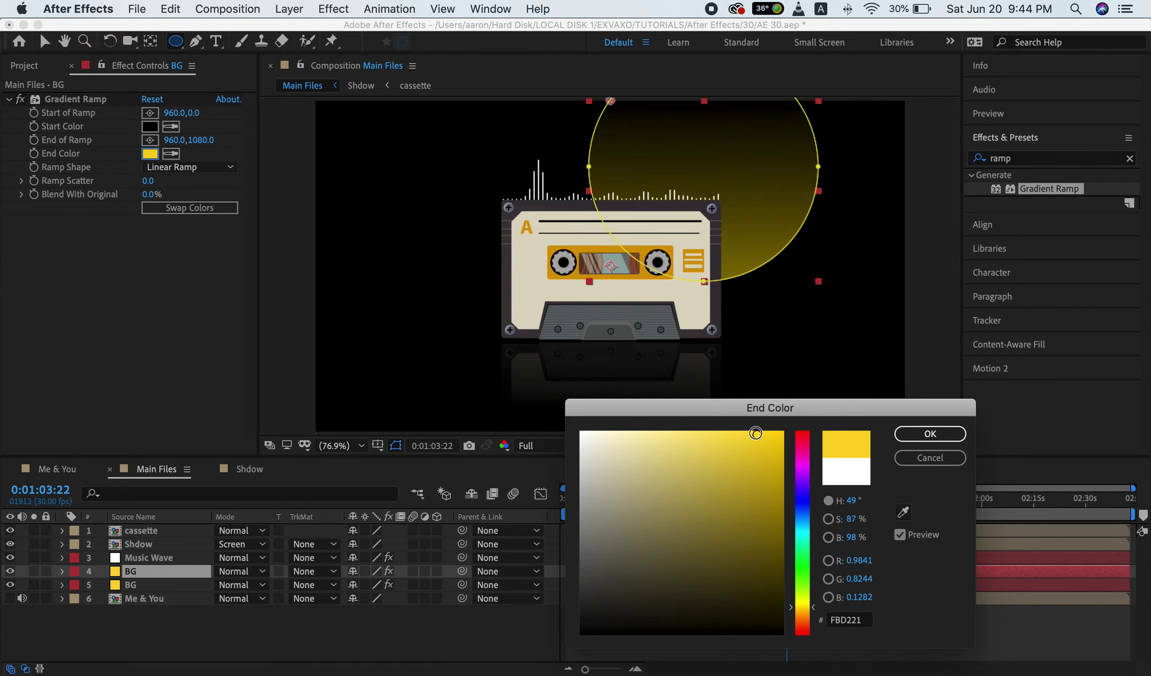
pyautogui.click(930, 434)
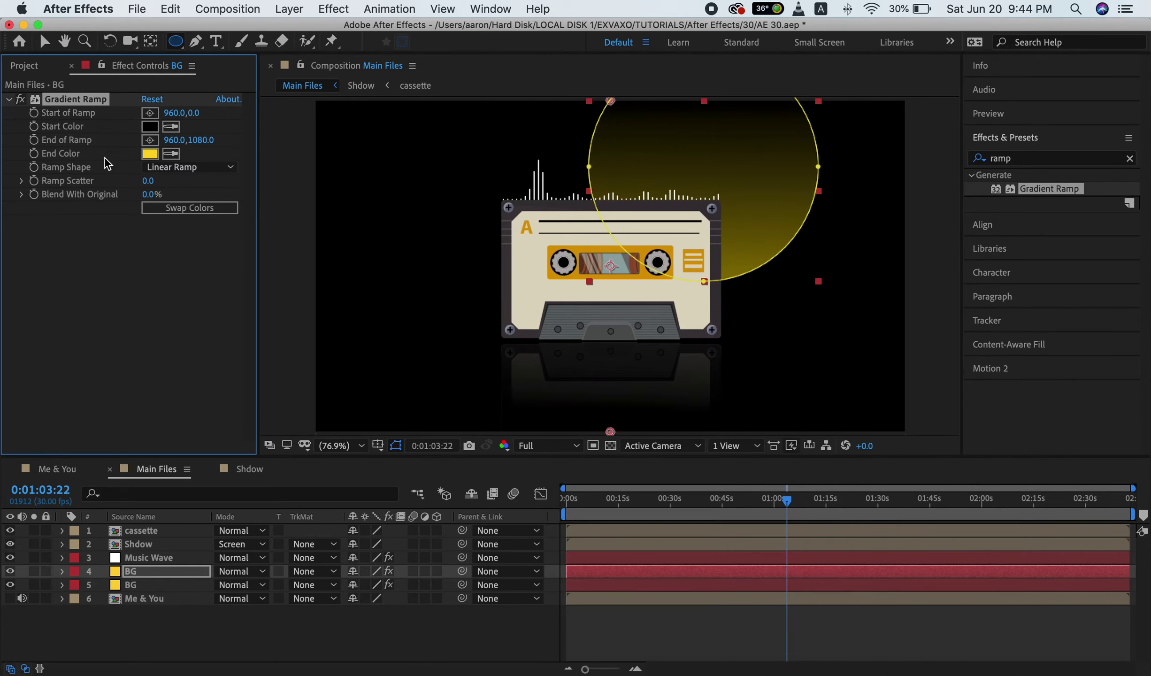
# - Set the Start Color to orange FF8A44, then search effects for 'turbulent'
pyautogui.click(150, 127)
pyautogui.click(803, 621)
pyautogui.moveTo(745, 470)
pyautogui.mouseDown()
pyautogui.moveTo(729, 431)
pyautogui.moveTo(751, 430)
pyautogui.mouseUp()
pyautogui.click(925, 434)
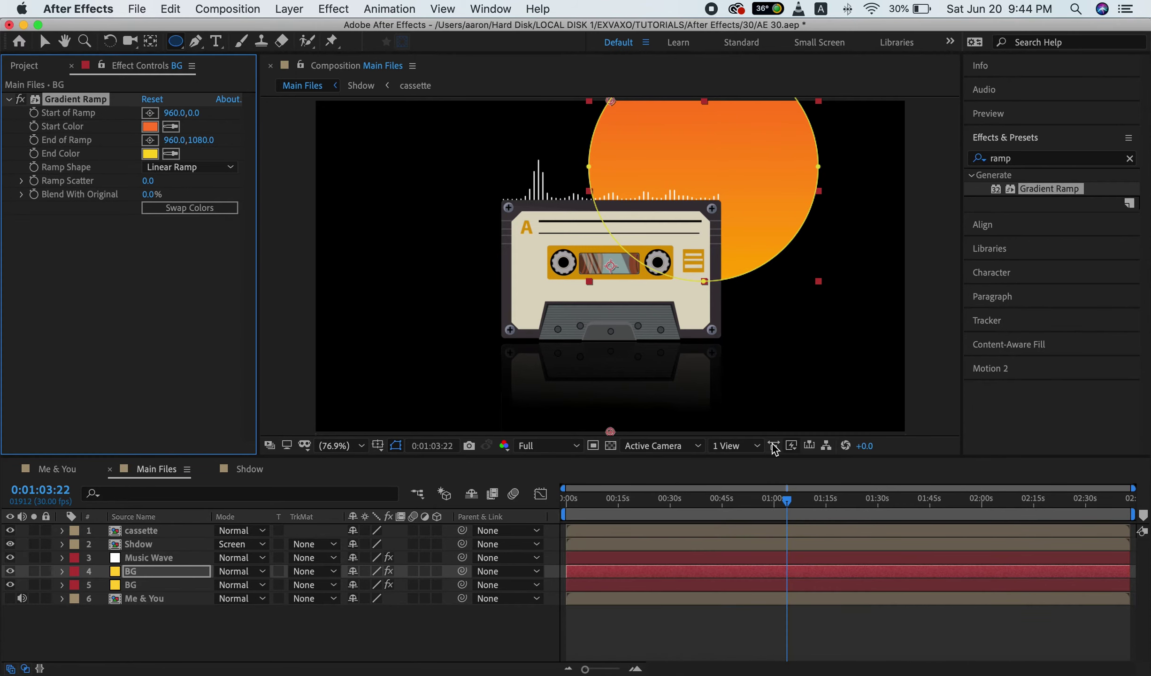
pyautogui.click(1054, 160)
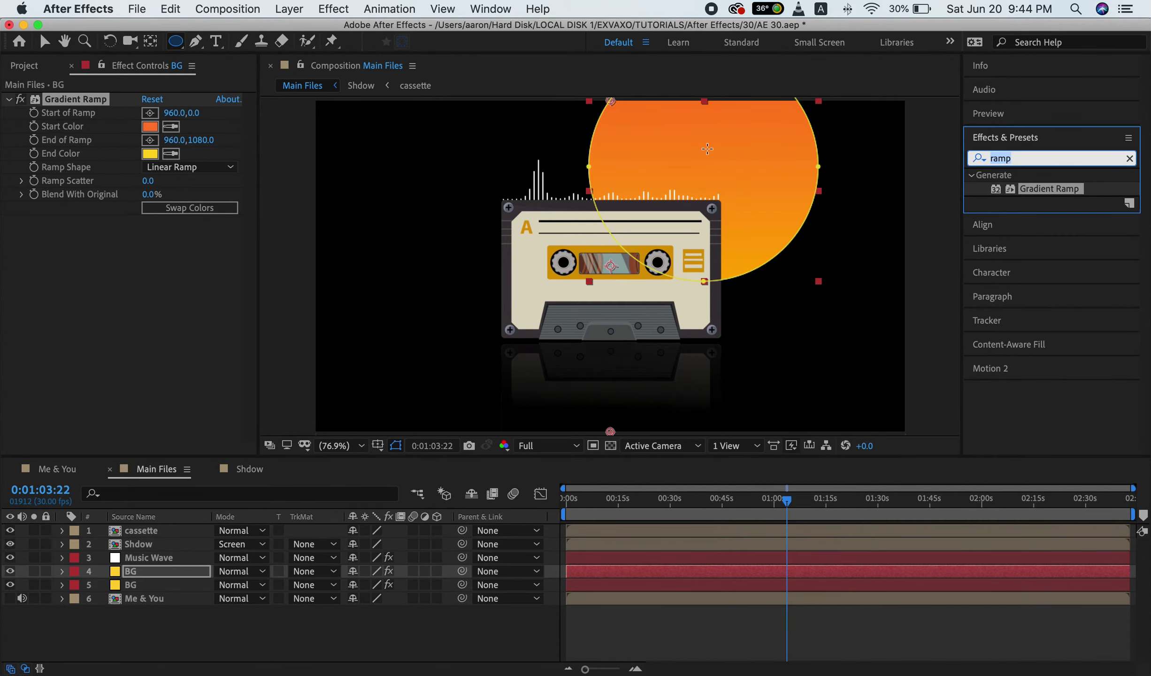
pyautogui.write('tur')
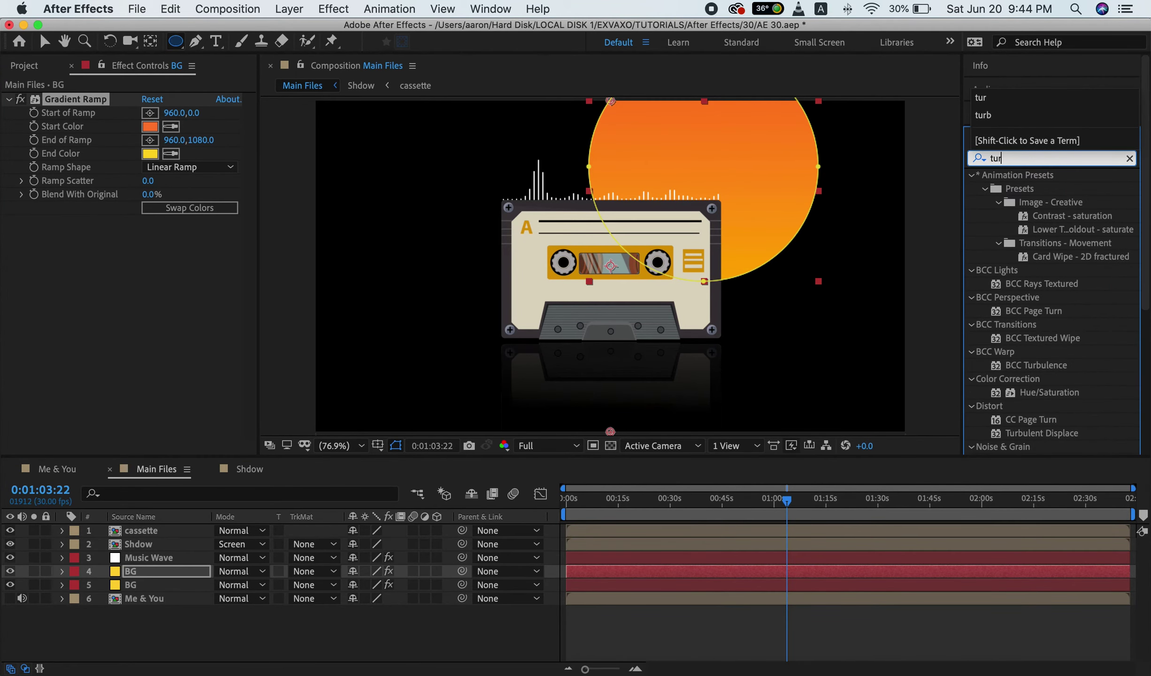
pyautogui.write('bul')
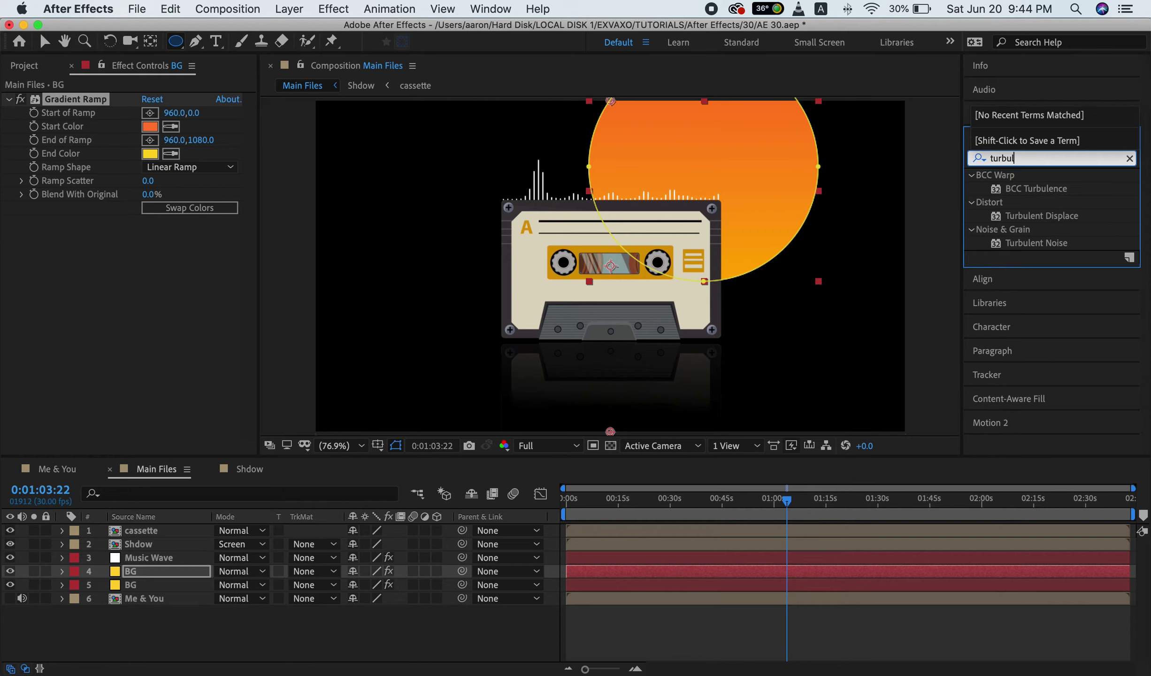
pyautogui.write('ent')
# - Apply Turbulent Displace to the BG circle layer, placed above Gradient Ramp
pyautogui.click(1035, 189)
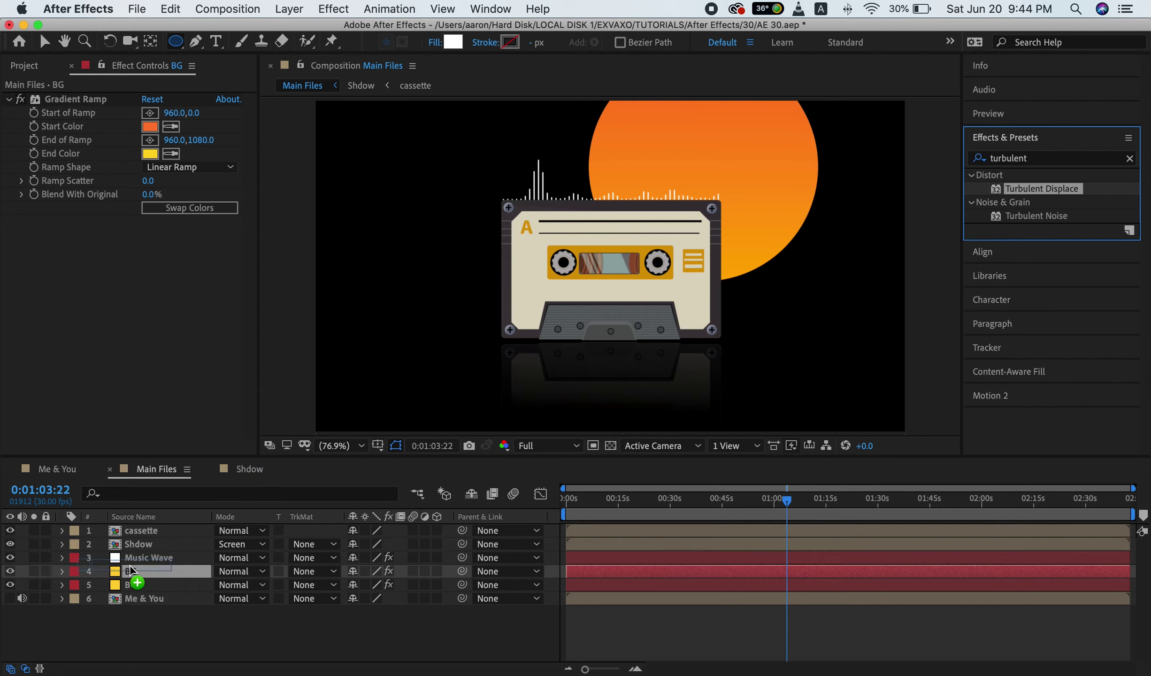
pyautogui.moveTo(1043, 195); pyautogui.dragTo(134, 571)
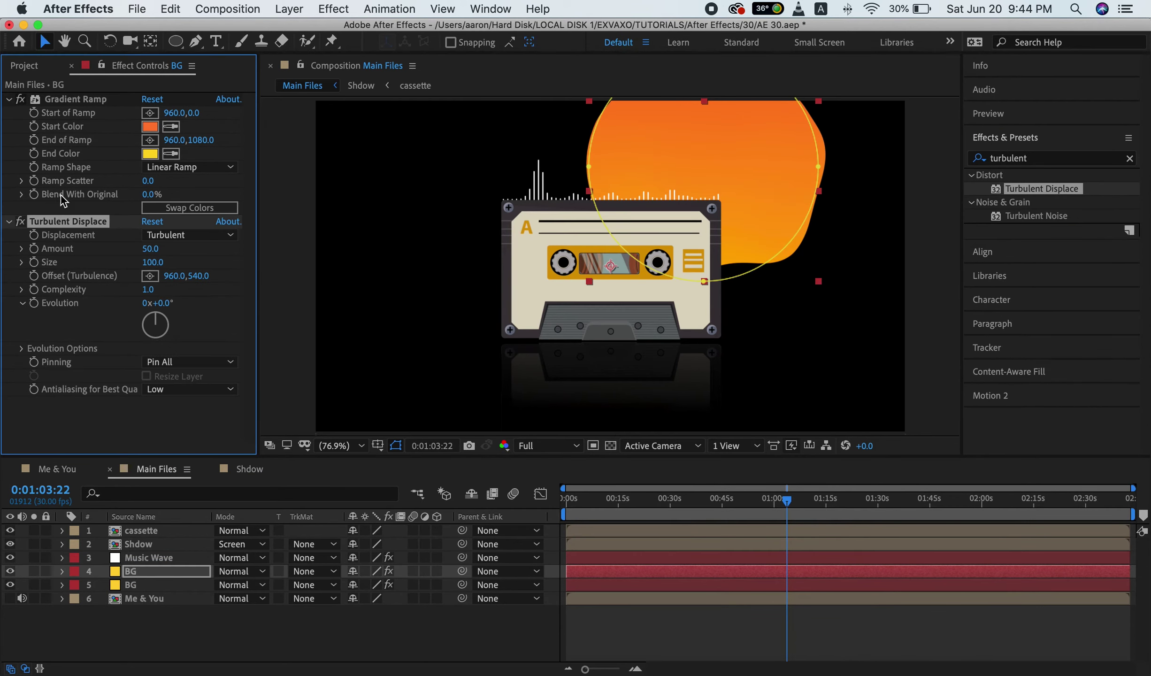
pyautogui.moveTo(62, 217); pyautogui.dragTo(66, 99)
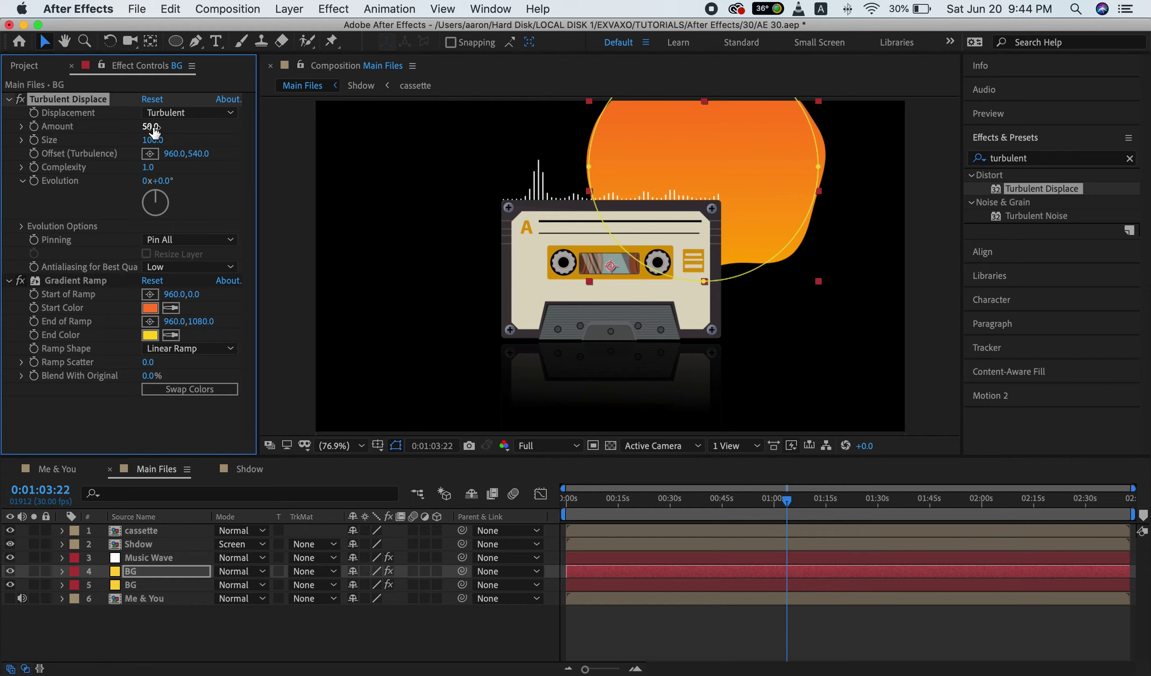
# - Set the Turbulent Displace Amount to 320 and Size to 395
pyautogui.moveTo(151, 126); pyautogui.dragTo(301, 129)
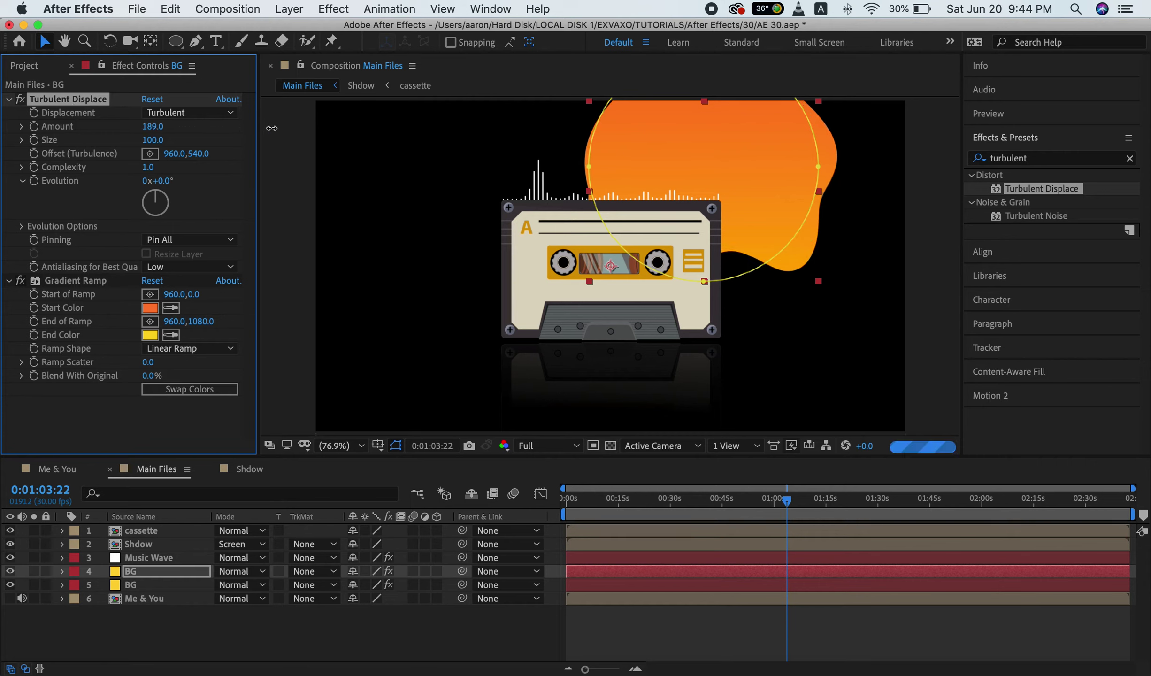
pyautogui.click(151, 126)
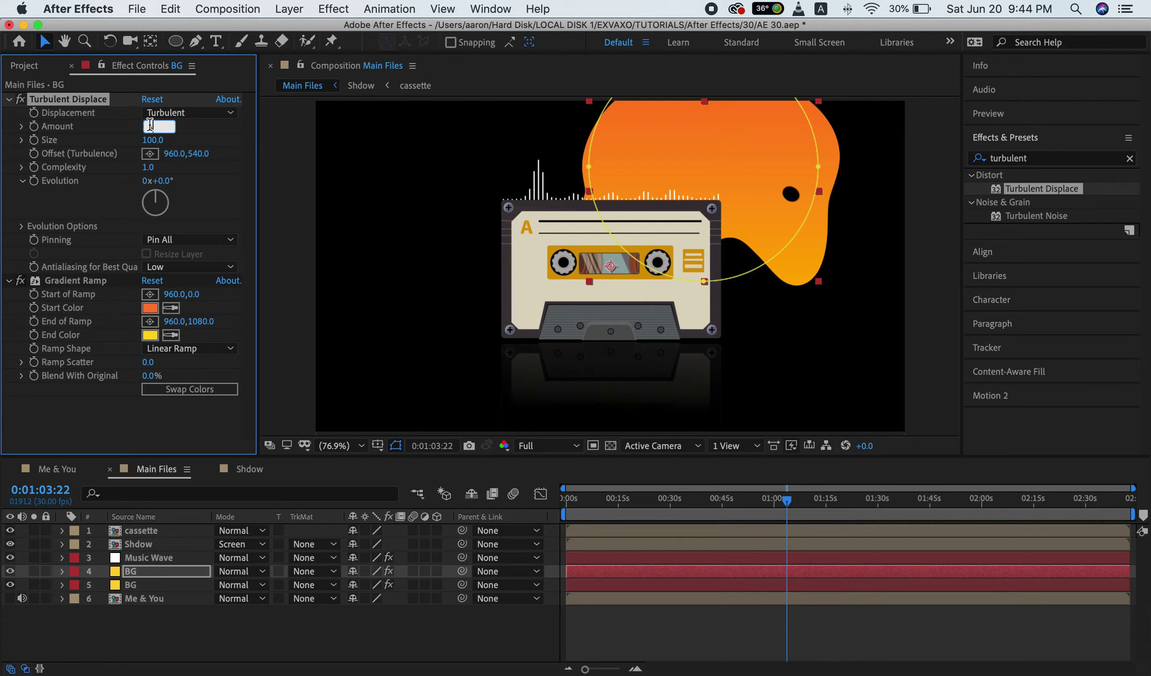
pyautogui.write('320')
pyautogui.press('Return')
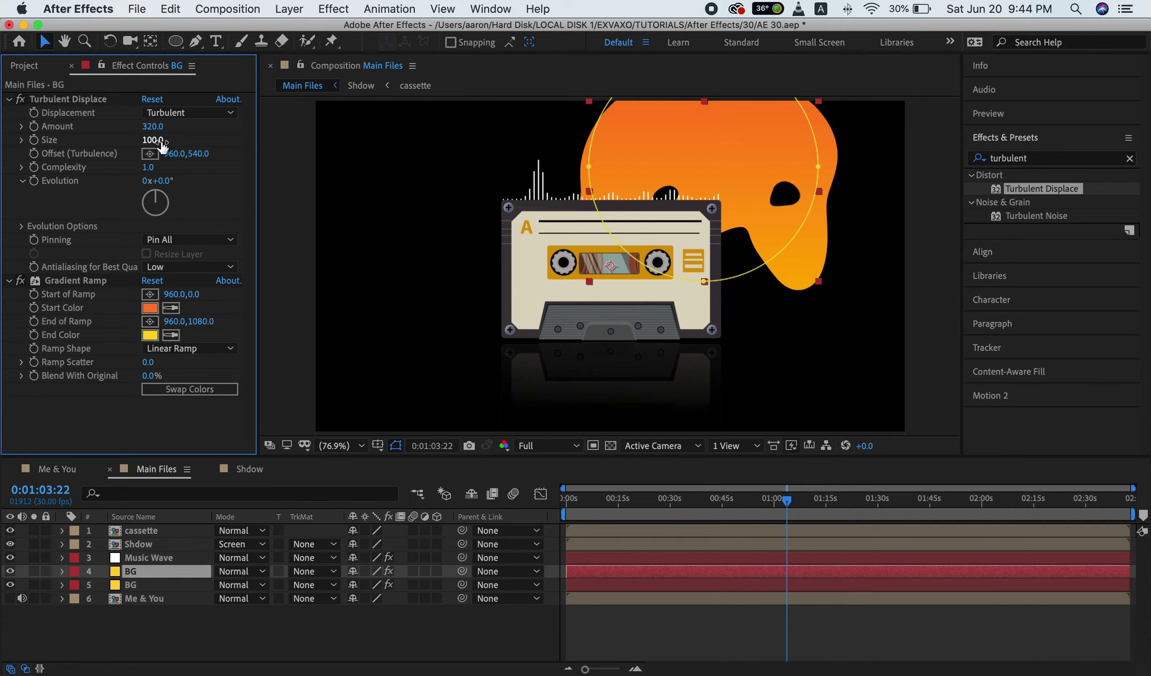
pyautogui.moveTo(153, 143); pyautogui.dragTo(193, 143)
pyautogui.click(153, 141)
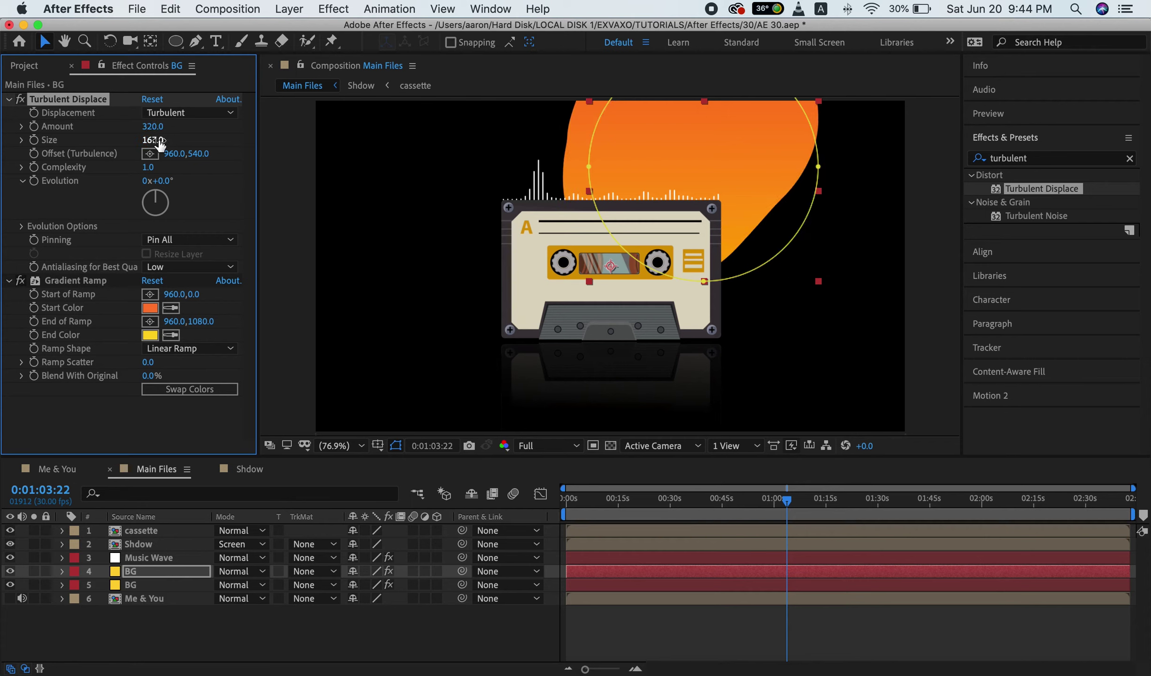
pyautogui.write('395')
pyautogui.press('Return')
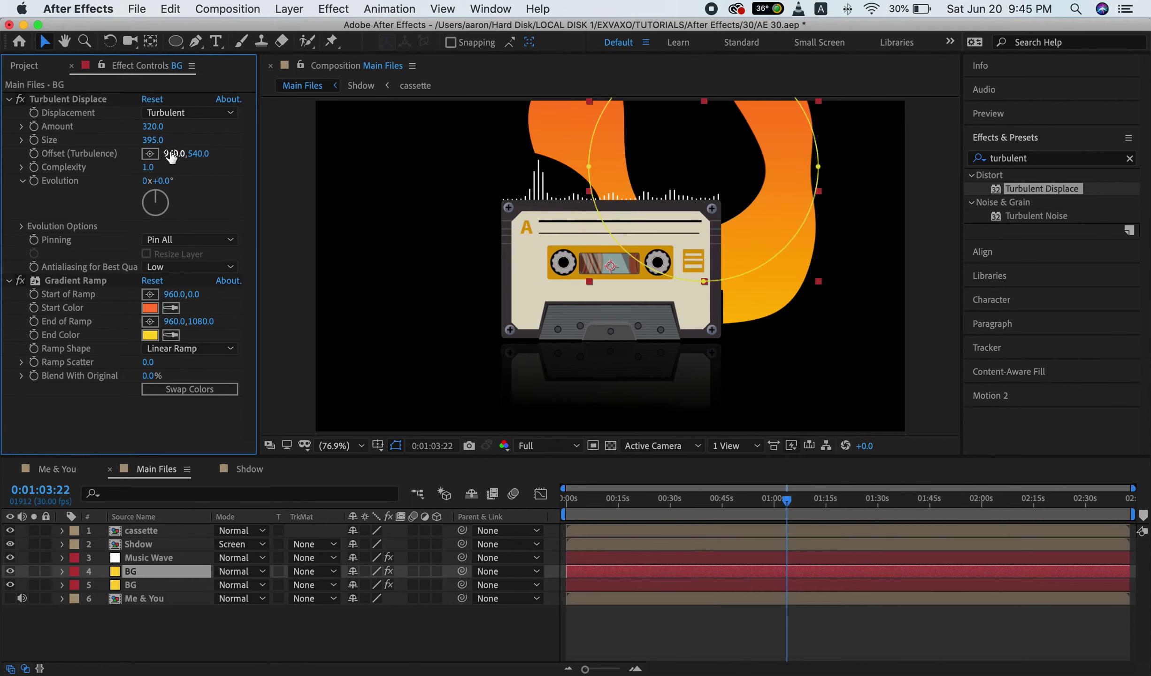
# - Set the turbulence offset to 540,540 and Complexity to 3.9, then trial Evolution and reset it to 0
pyautogui.moveTo(171, 155); pyautogui.dragTo(149, 167)
pyautogui.click(181, 153)
pyautogui.write('54')
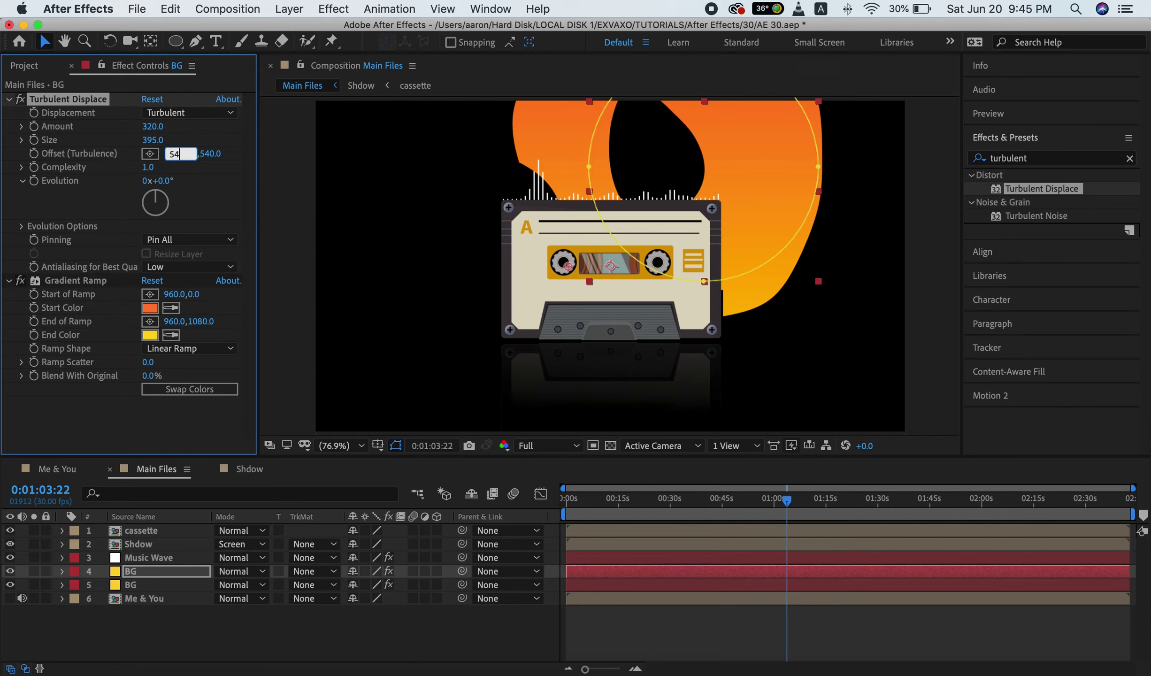
pyautogui.write('0')
pyautogui.click(223, 136)
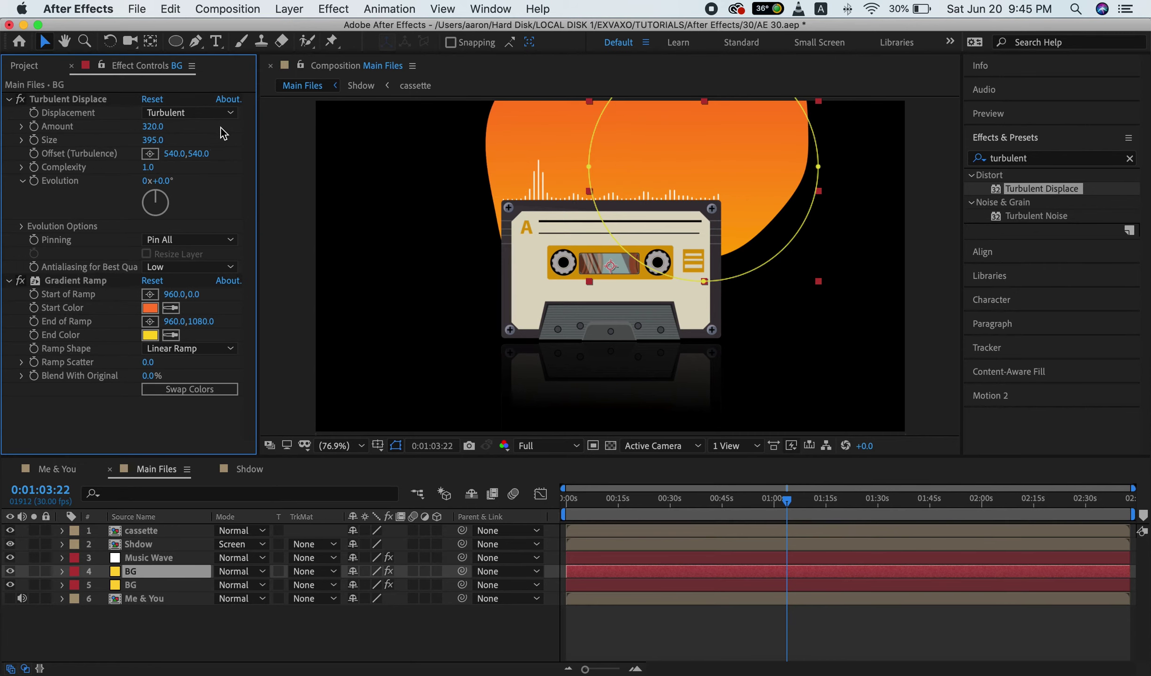
pyautogui.moveTo(148, 168)
pyautogui.mouseDown()
pyautogui.moveTo(419, 170)
pyautogui.moveTo(370, 172)
pyautogui.mouseUp()
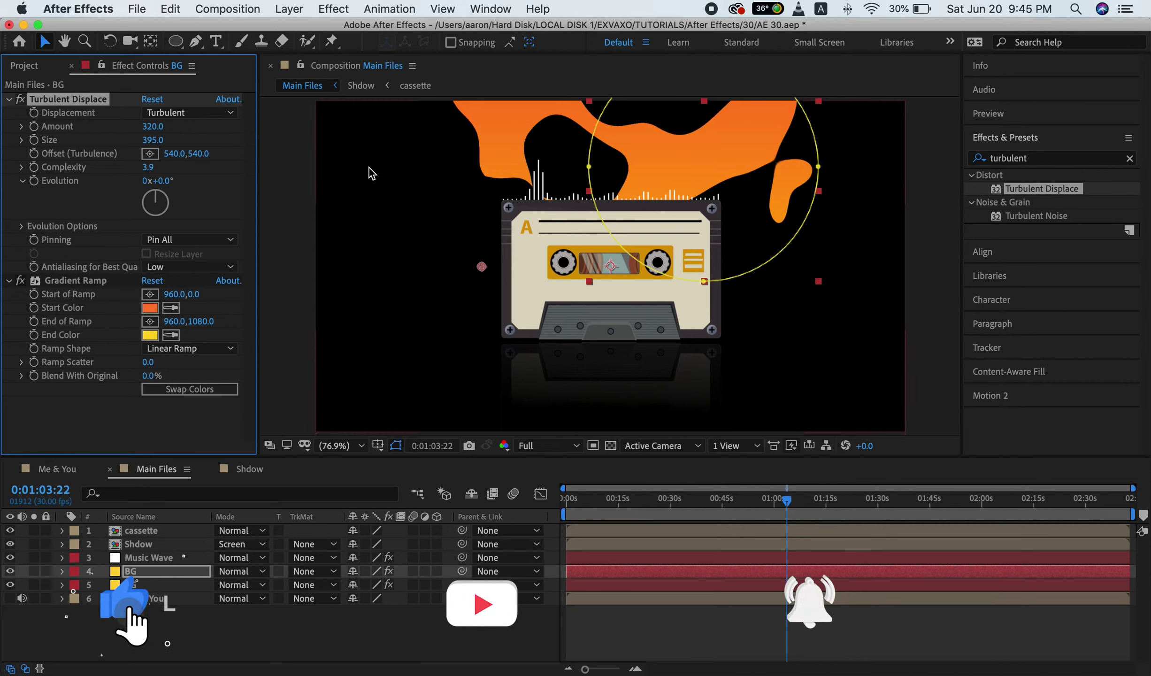
pyautogui.click(152, 221)
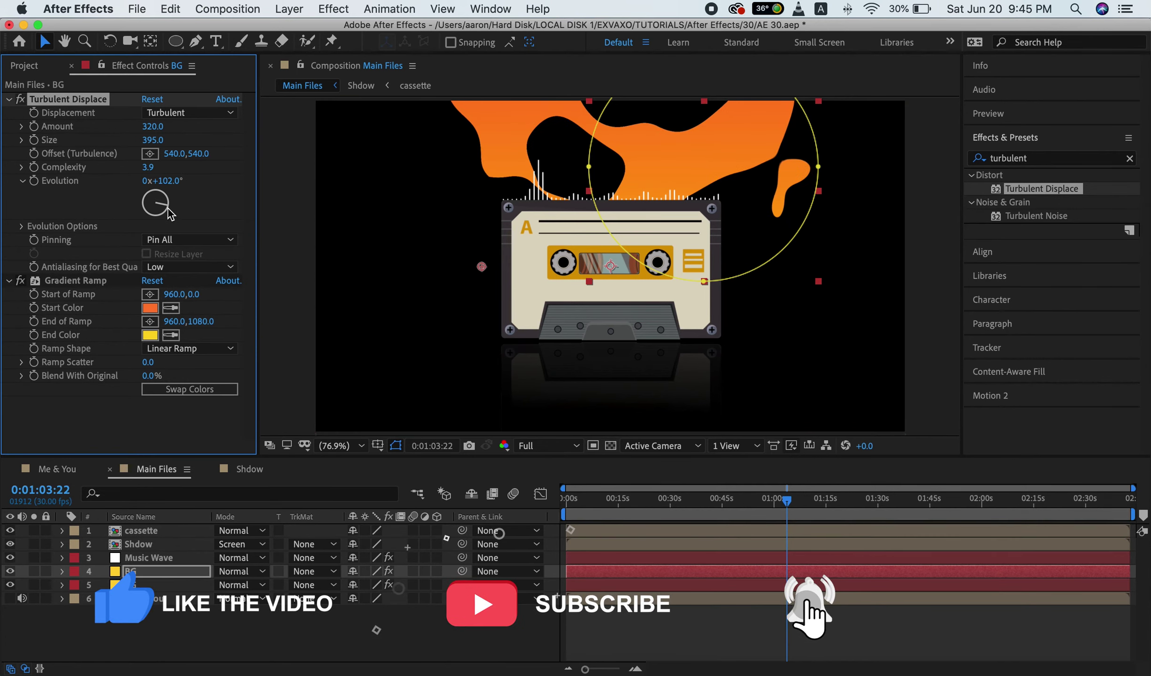
pyautogui.moveTo(154, 224); pyautogui.dragTo(114, 173)
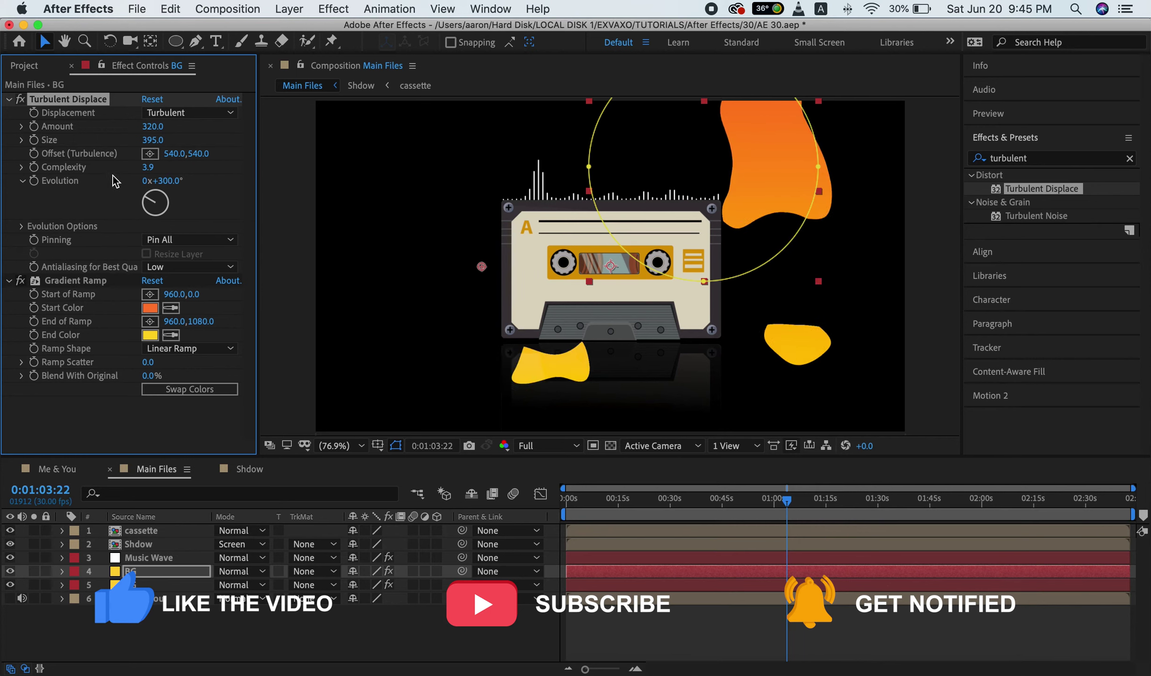
pyautogui.click(155, 191)
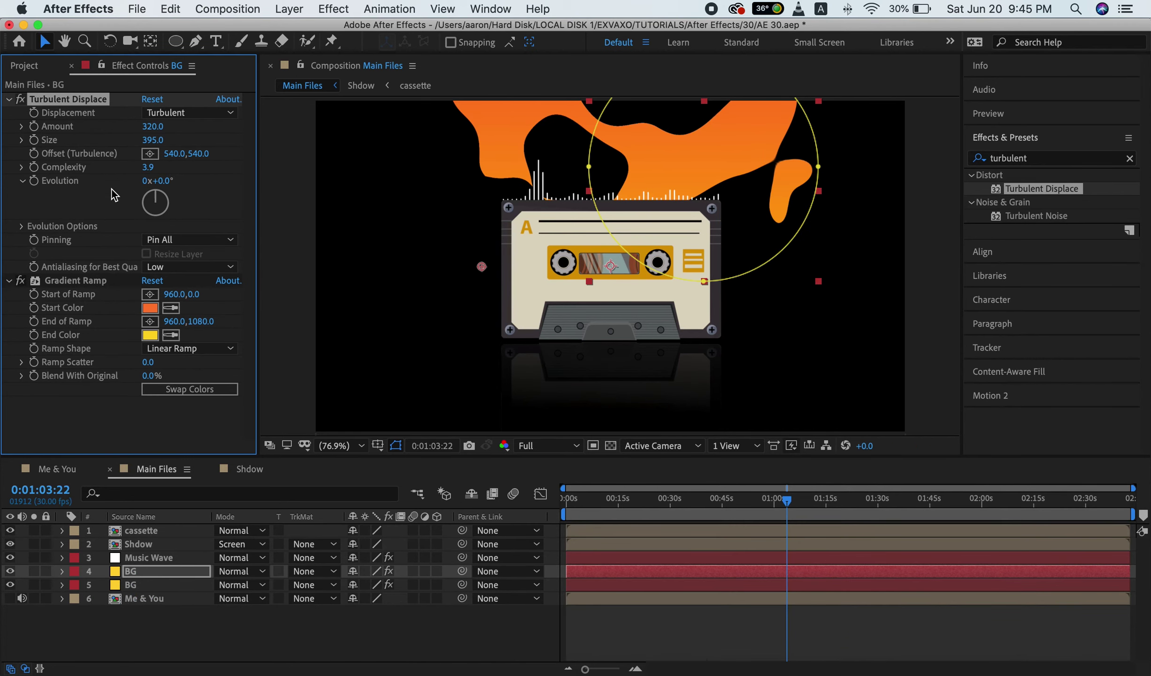
# - Drive the Turbulent Displace Evolution with the expression time*50, then collapse the BG layer
pyautogui.hotkey('alt', 'shift', '=')
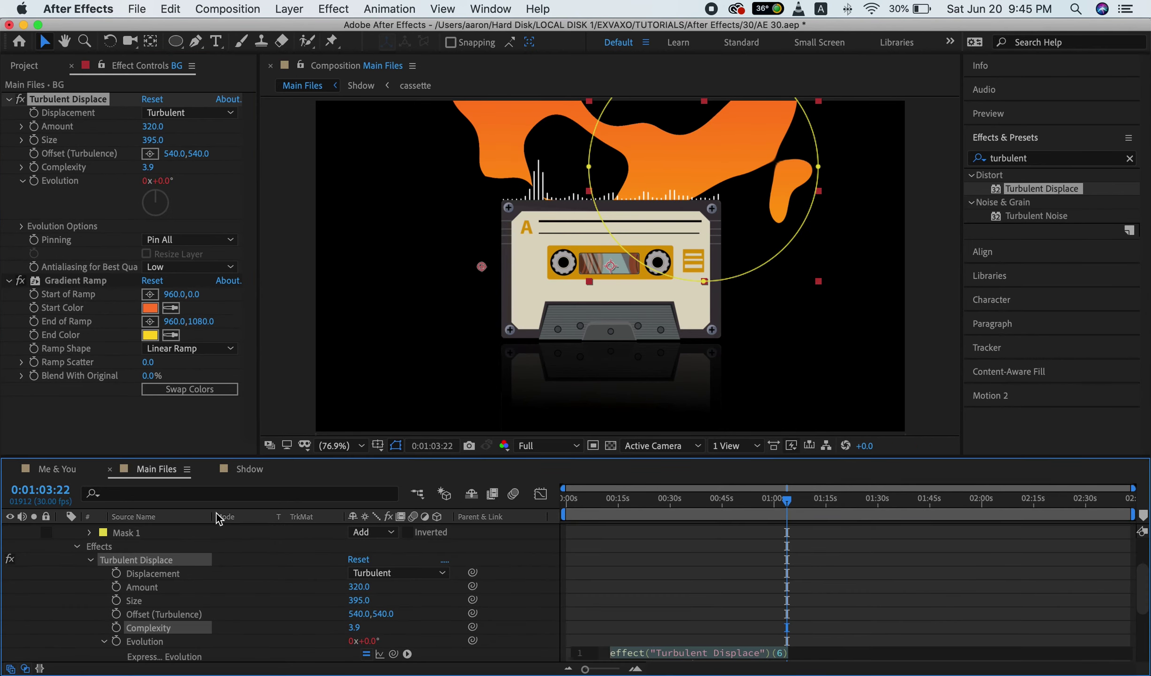
pyautogui.scroll(-2, 703, 561)
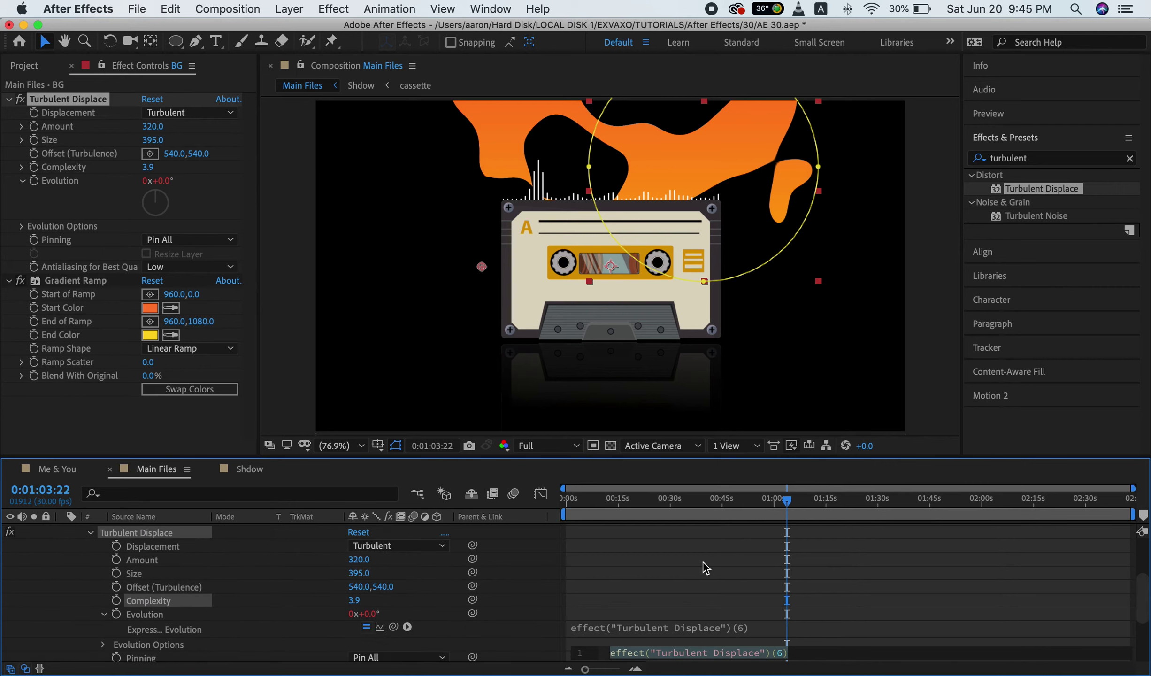
pyautogui.write('tim')
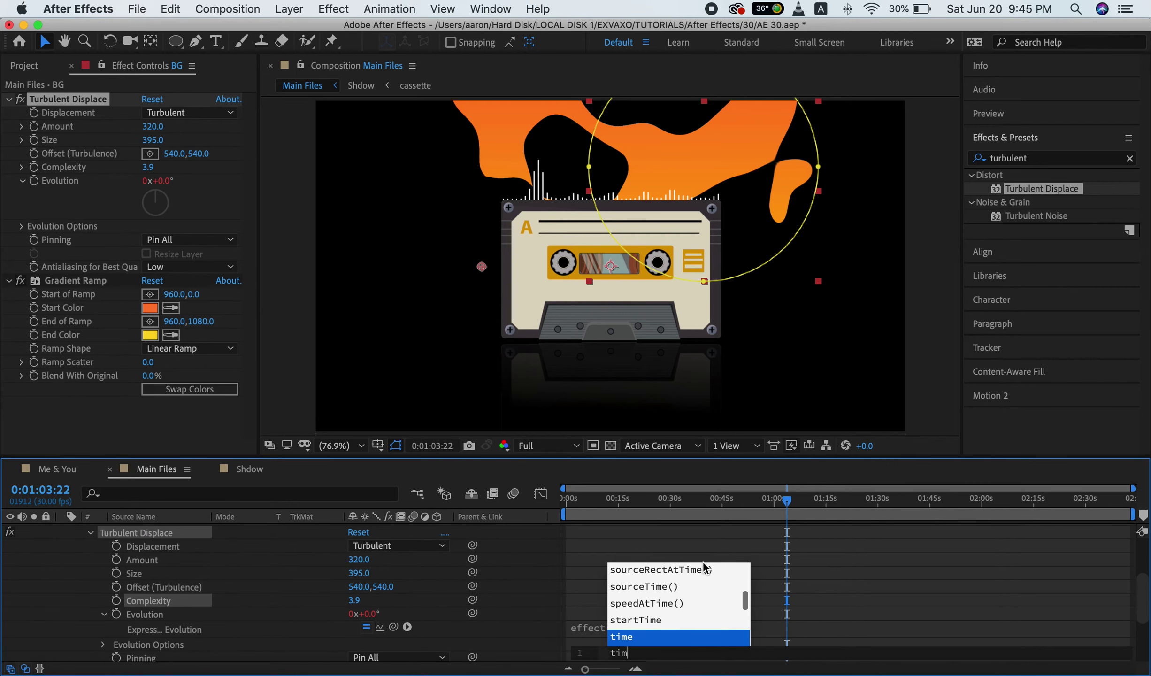
pyautogui.write('e*50')
pyautogui.click(542, 557)
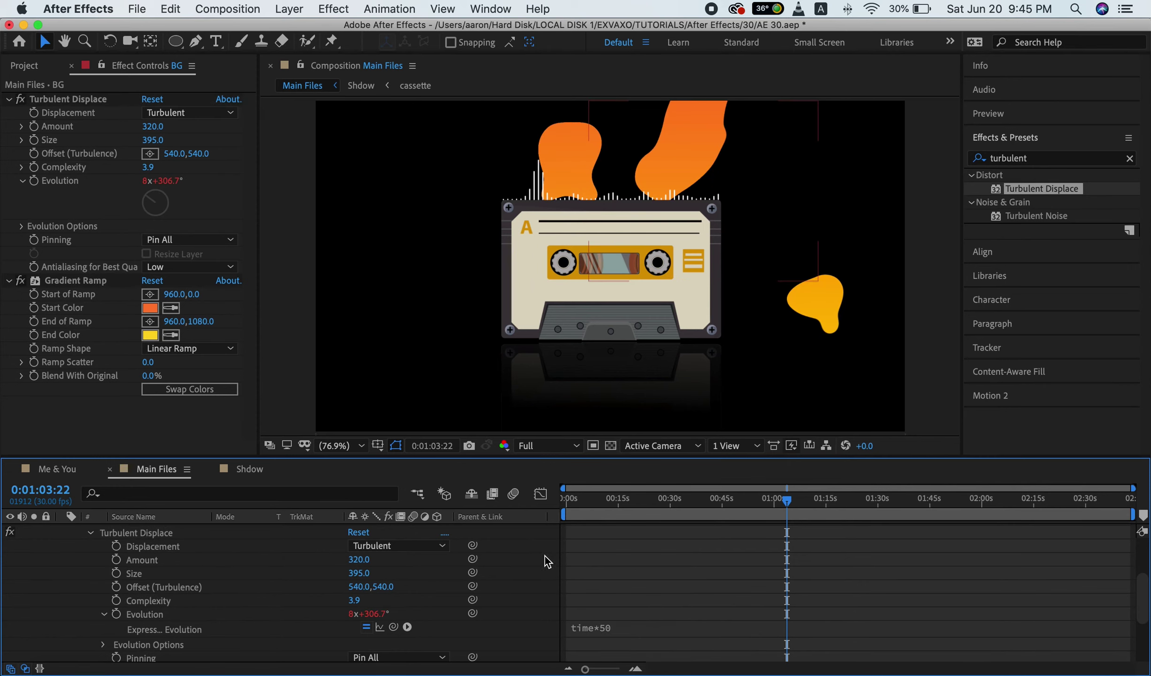
pyautogui.moveTo(794, 499)
pyautogui.mouseDown()
pyautogui.moveTo(816, 505)
pyautogui.moveTo(803, 499)
pyautogui.mouseUp()
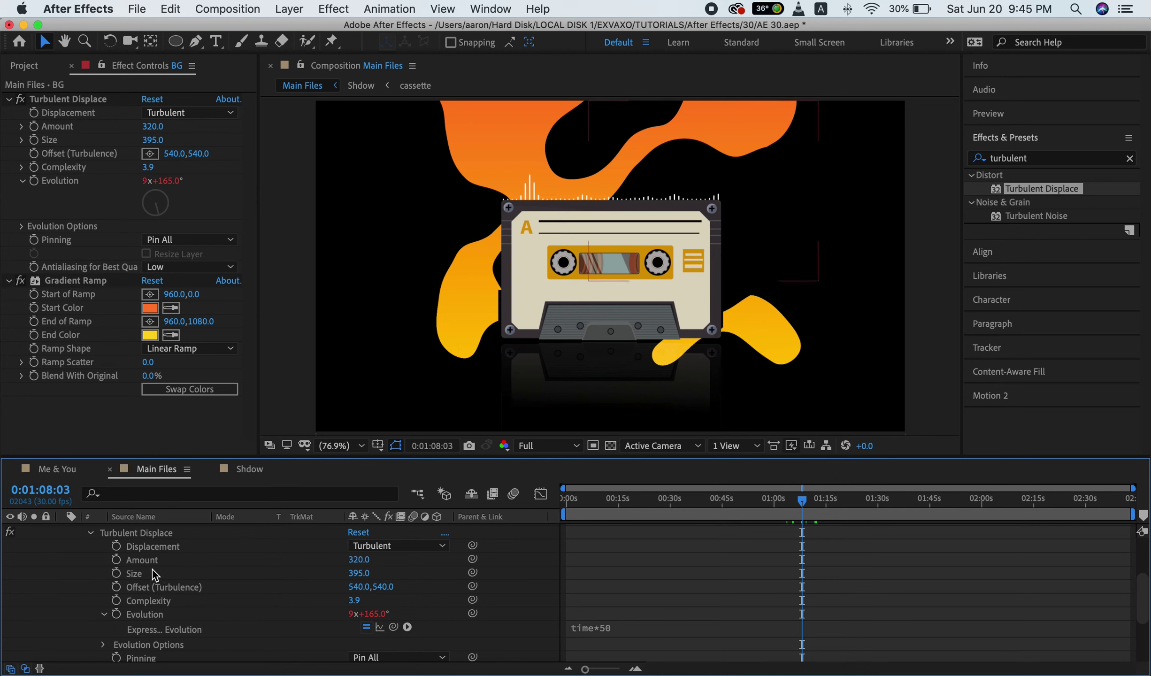
pyautogui.scroll(5, 94, 633)
pyautogui.click(62, 570)
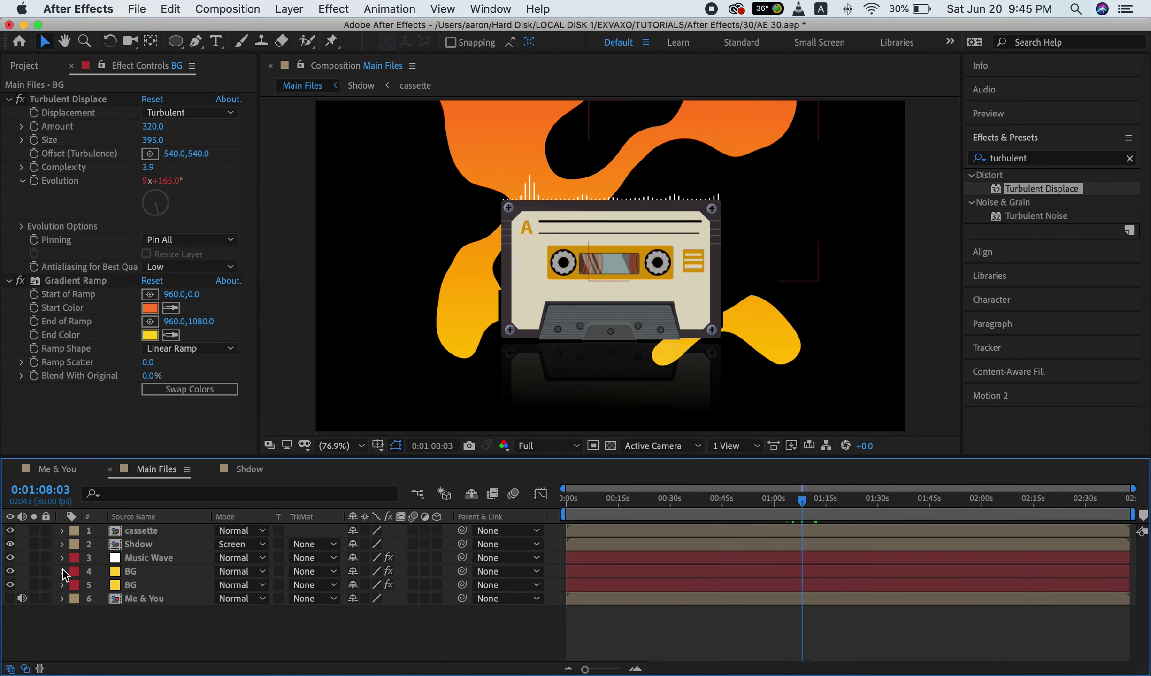
# - Apply Gaussian Blur (Legacy) from Effects & Presets to the BG layer
pyautogui.click(117, 573)
pyautogui.click(994, 155)
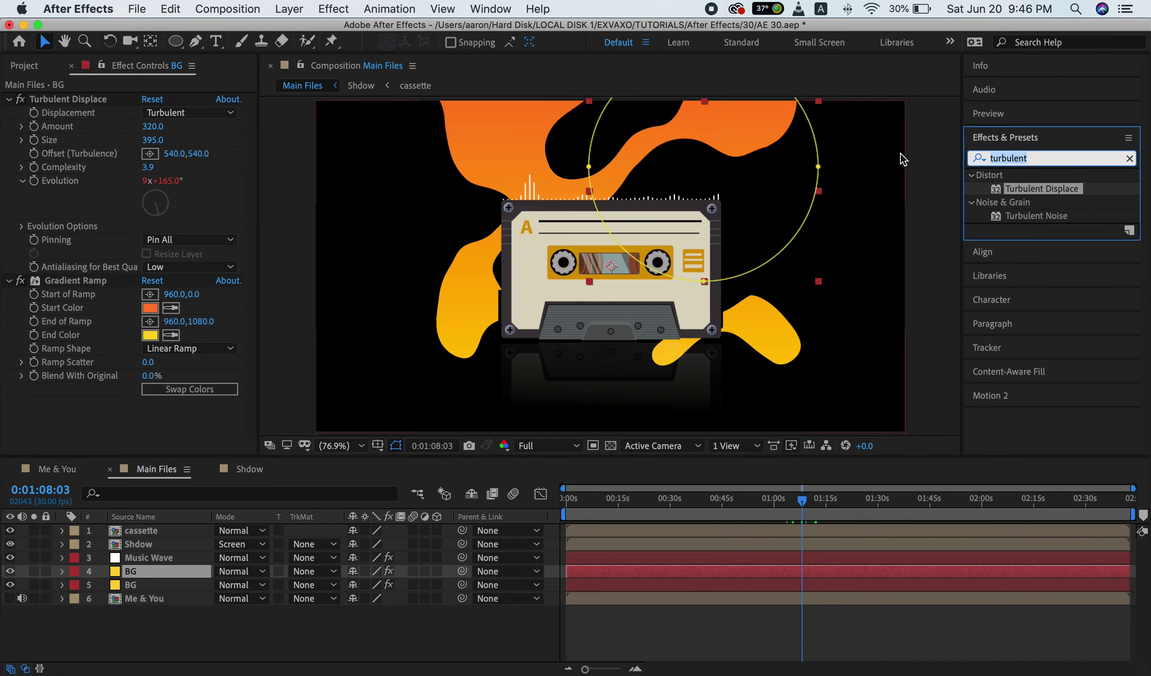
pyautogui.write('blur')
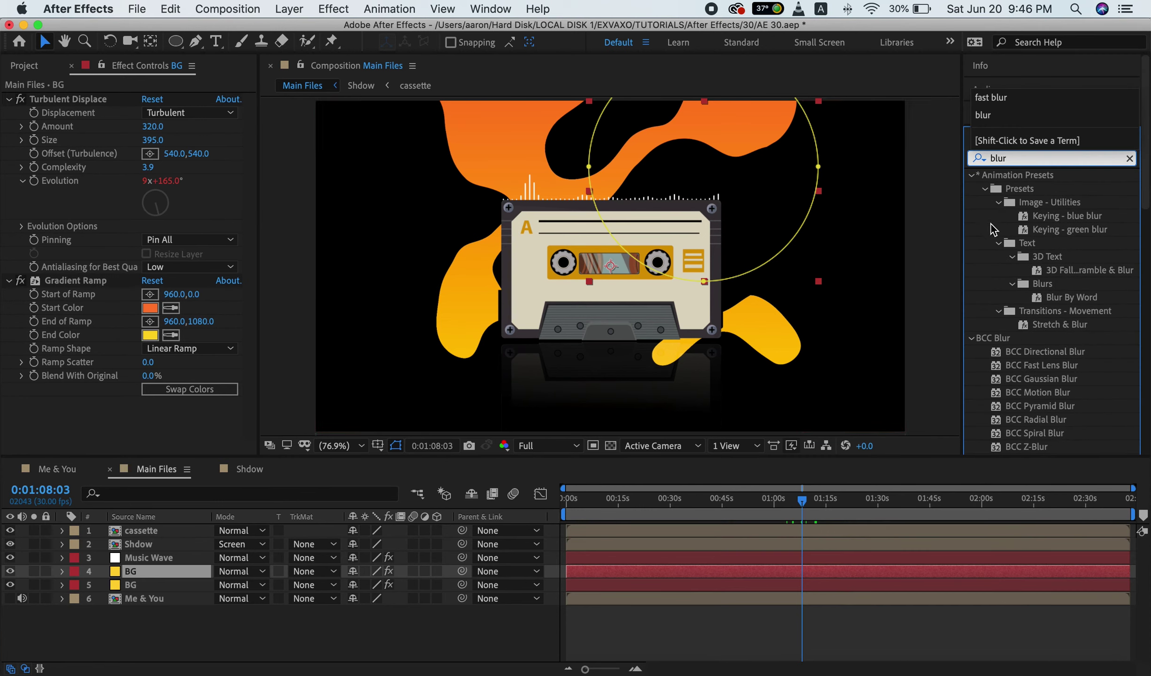
pyautogui.scroll(-10, 990, 235)
pyautogui.moveTo(1037, 221)
pyautogui.mouseDown()
pyautogui.moveTo(68, 560)
pyautogui.moveTo(130, 569)
pyautogui.mouseUp()
# - Set the Gaussian Blur to 200 blurriness, blurring horizontally and vertically
pyautogui.click(186, 429)
pyautogui.click(188, 446)
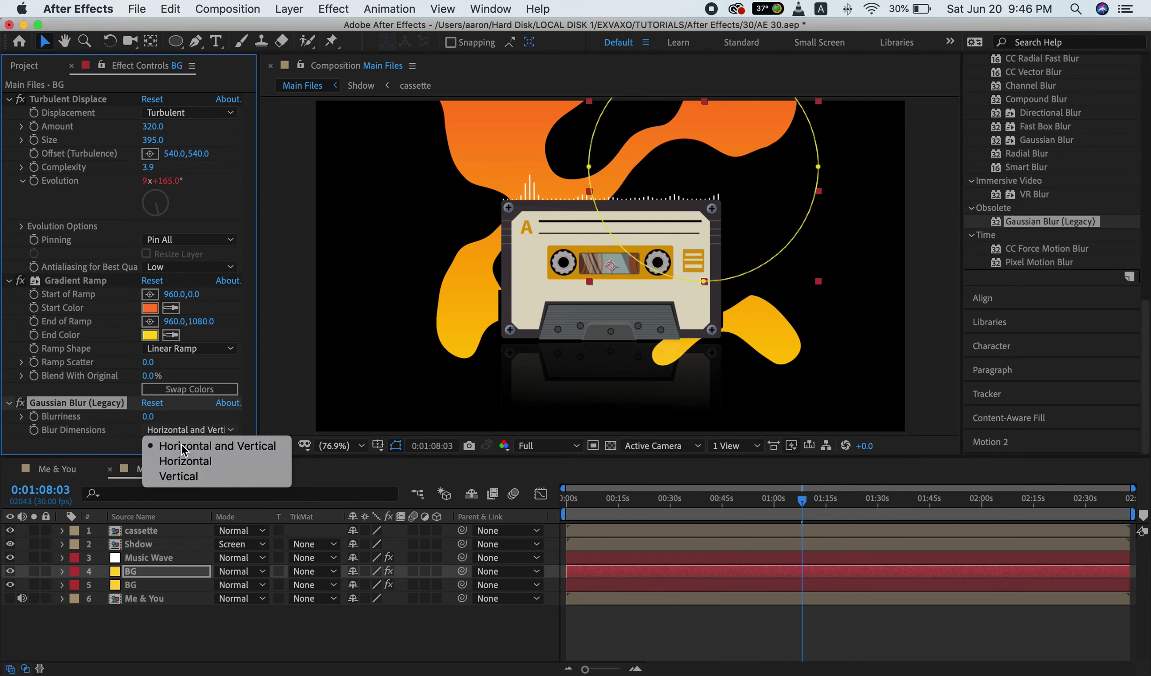
pyautogui.click(149, 417)
pyautogui.write('200')
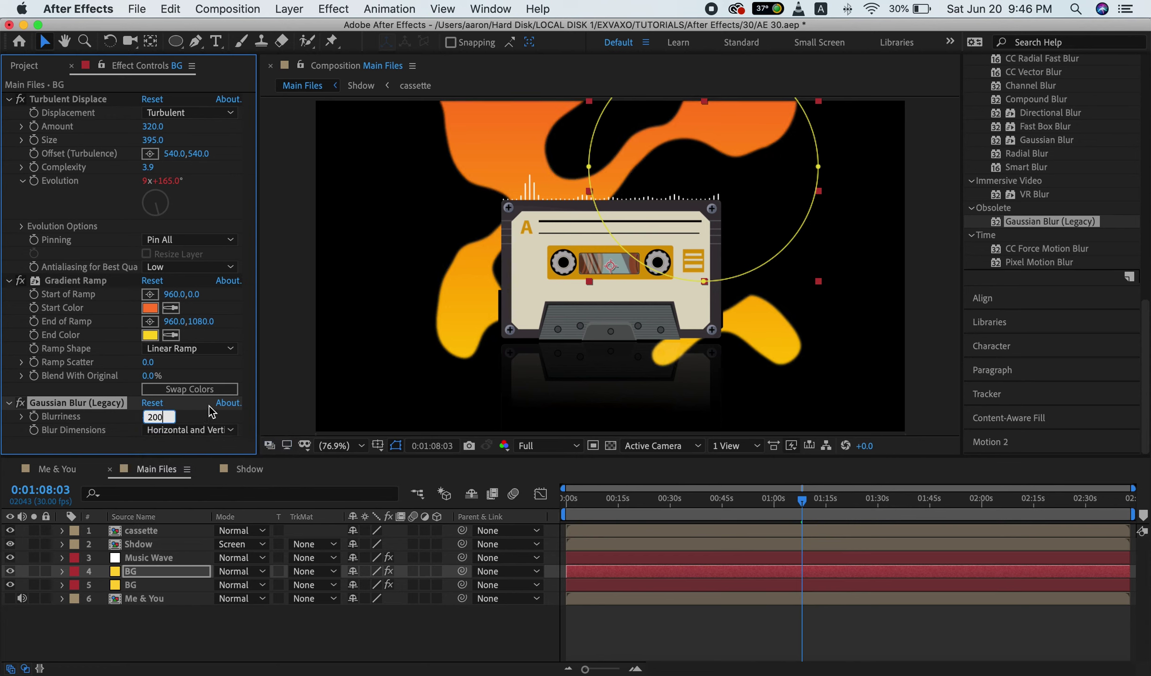
pyautogui.press('Return')
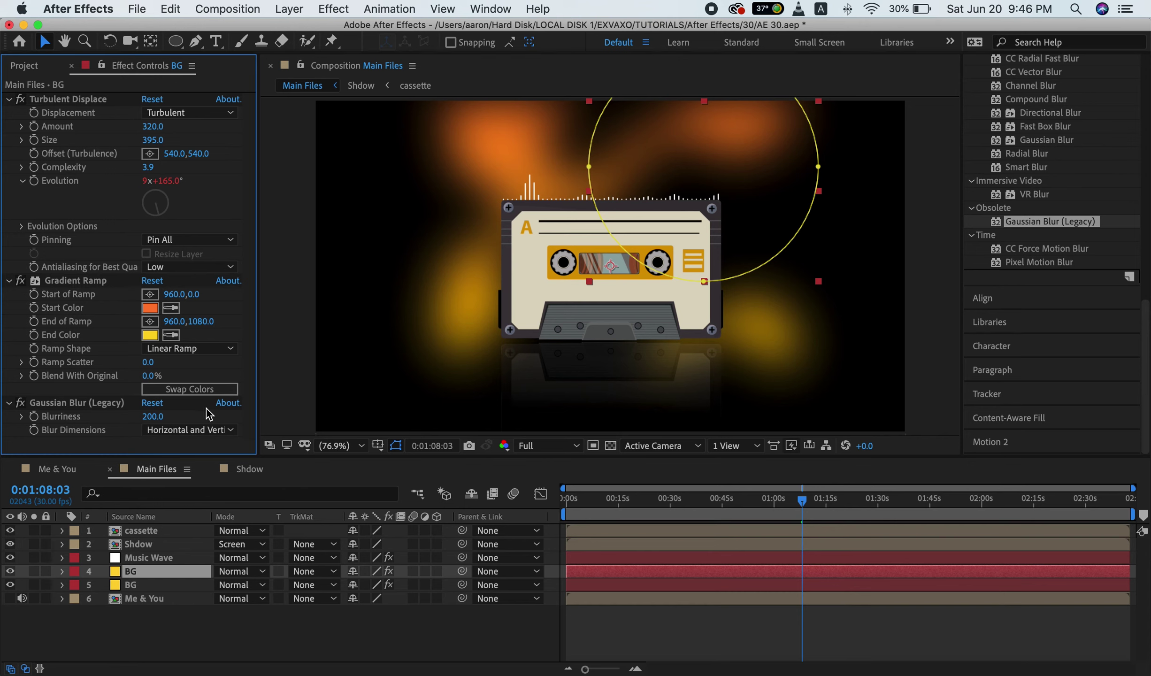
# - Make the Gradient Ramp run vertically from 540,0 to 540,1080
pyautogui.click(117, 574)
pyautogui.moveTo(626, 501); pyautogui.dragTo(706, 506)
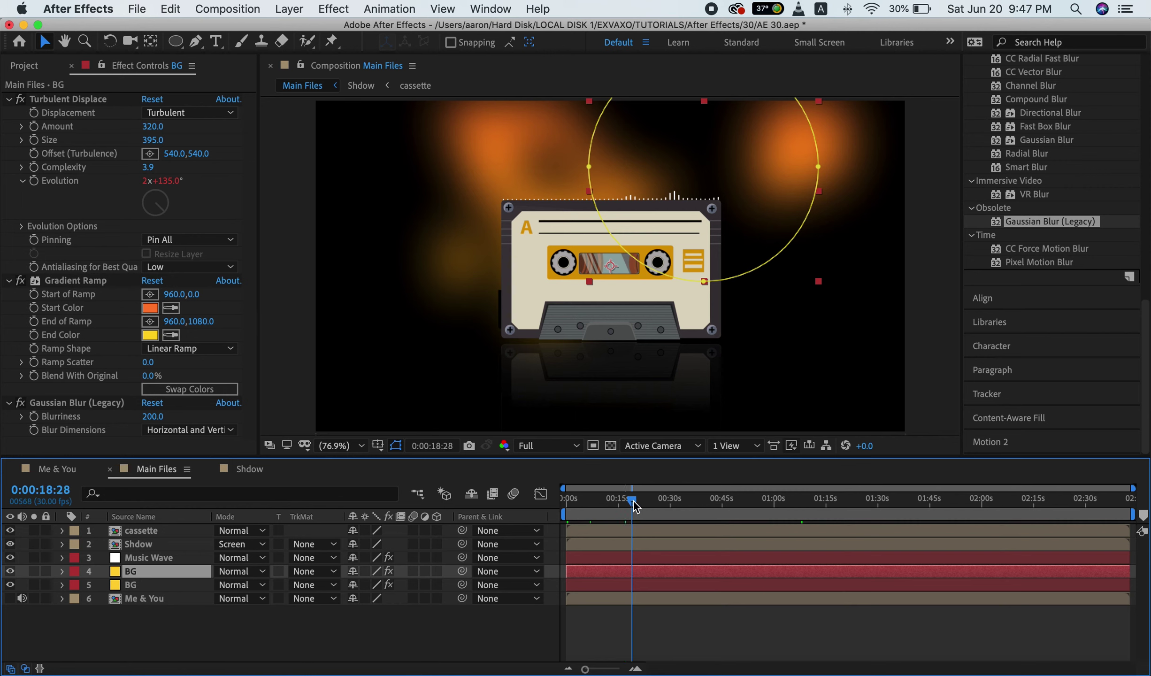
pyautogui.click(170, 323)
pyautogui.write('540')
pyautogui.press('Return')
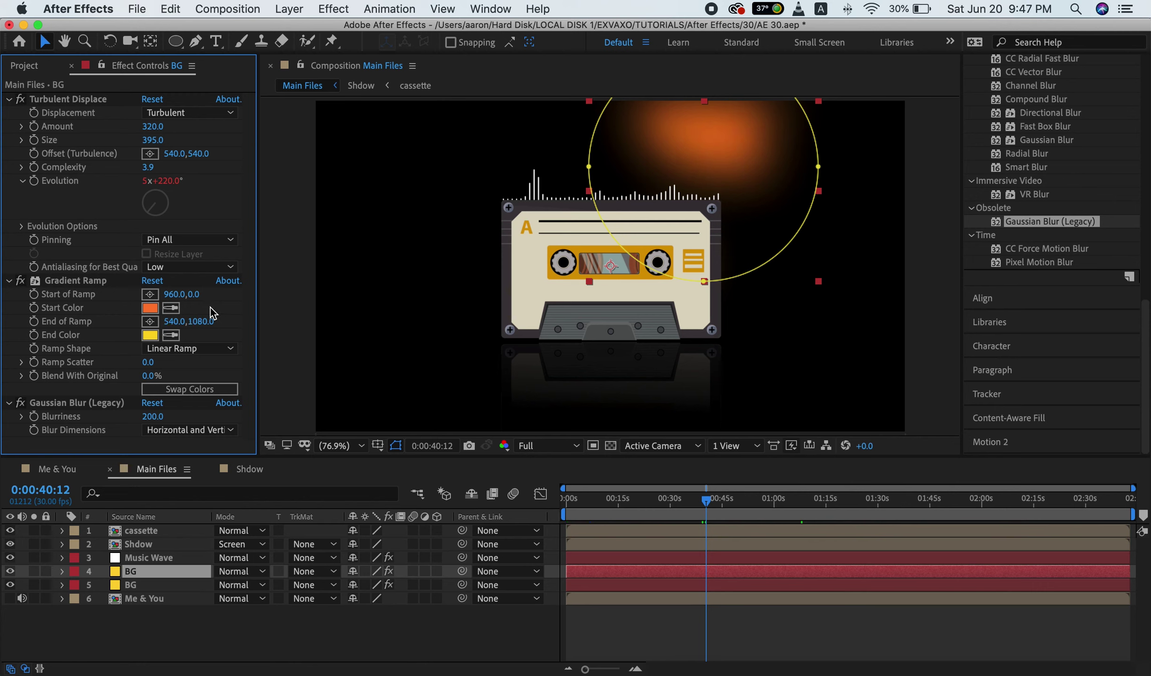
pyautogui.click(169, 294)
pyautogui.write('54')
pyautogui.press('Return')
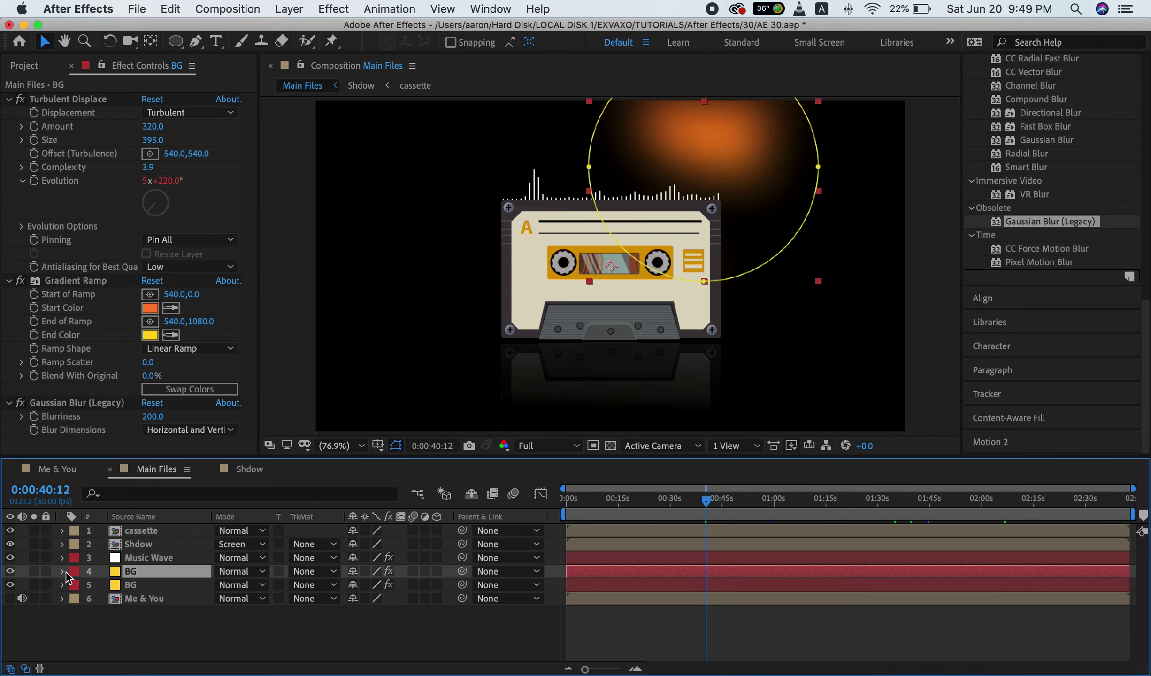
pyautogui.click(61, 571)
pyautogui.scroll(-2, 85, 595)
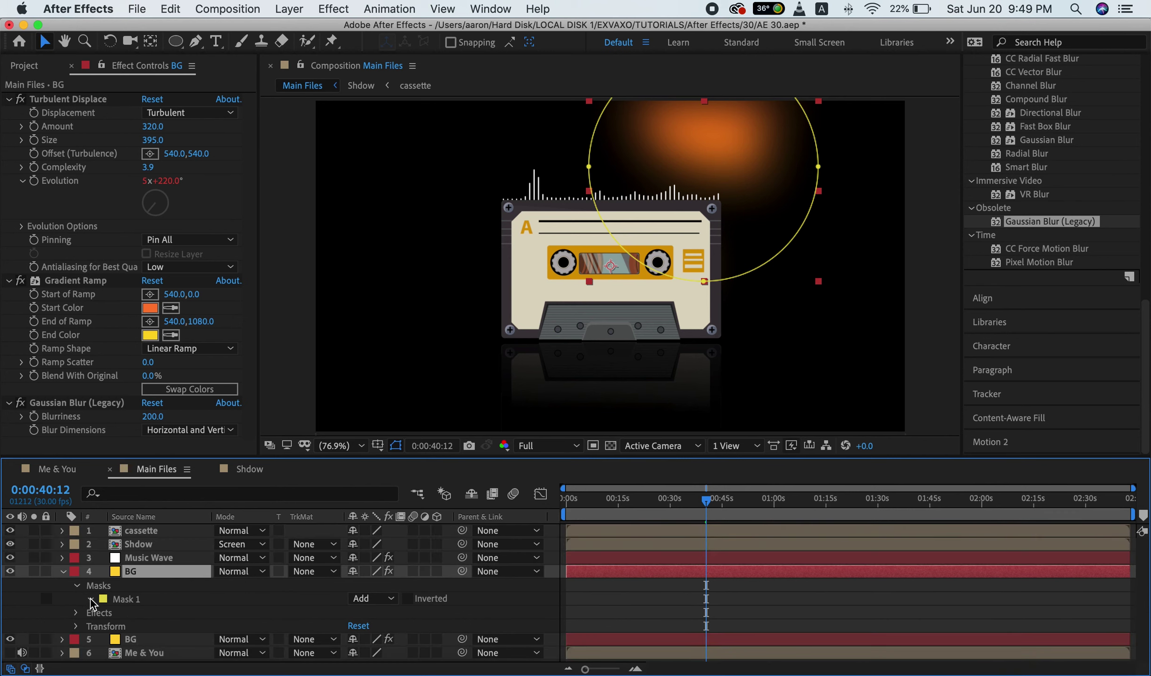
# - Give Mask 1 on the BG layer an 800-pixel feather and check the glow around 1:11
pyautogui.click(91, 600)
pyautogui.click(157, 627)
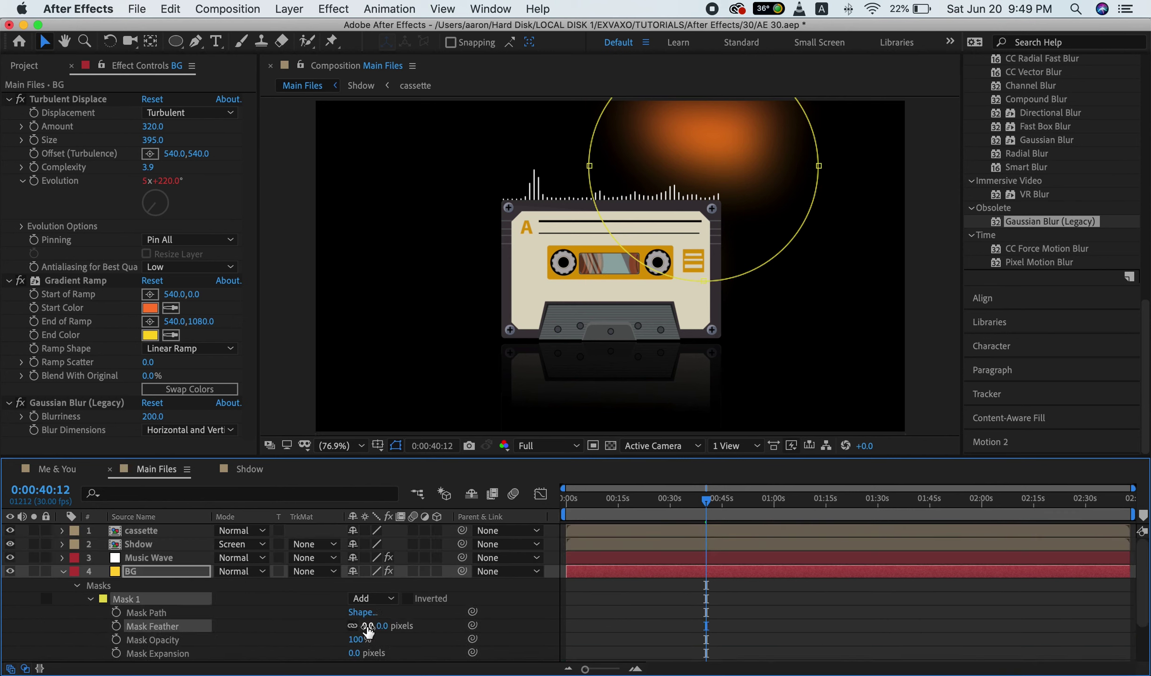
pyautogui.press('Return')
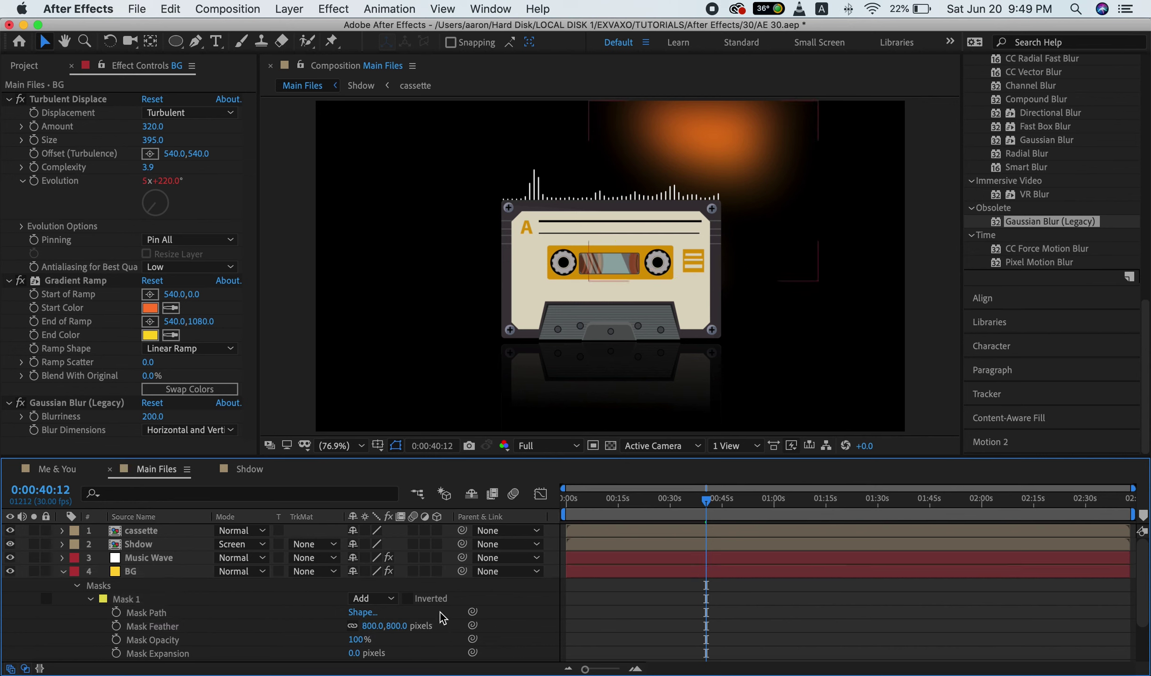
pyautogui.click(796, 499)
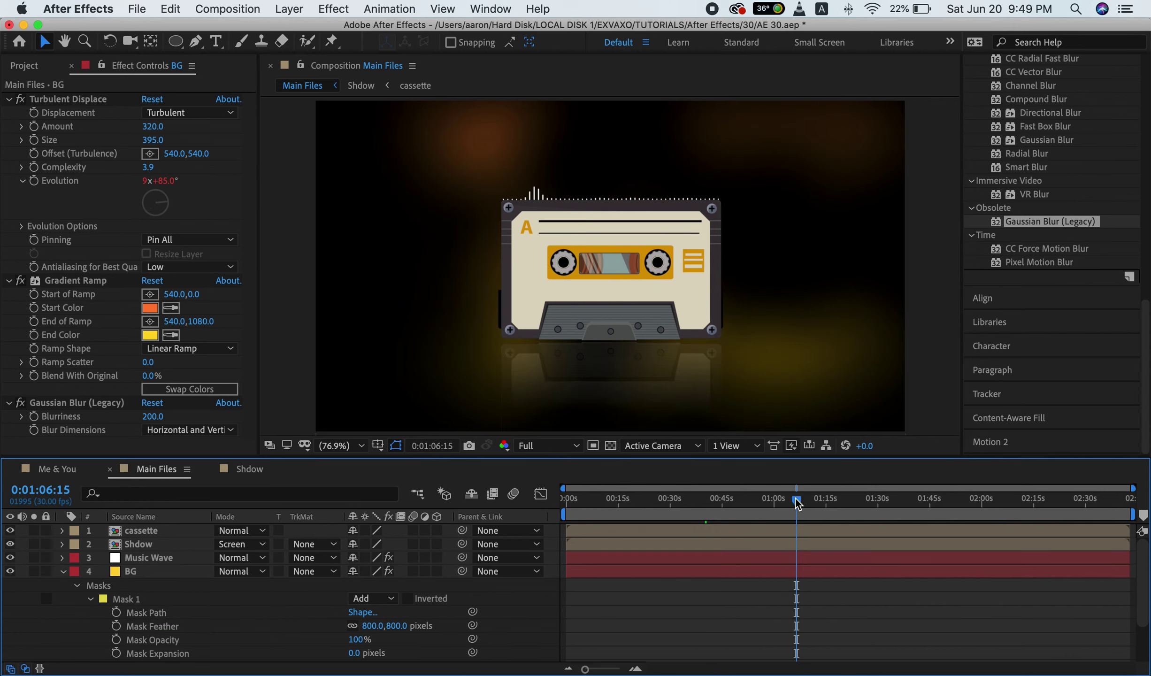
pyautogui.moveTo(815, 504); pyautogui.dragTo(814, 506)
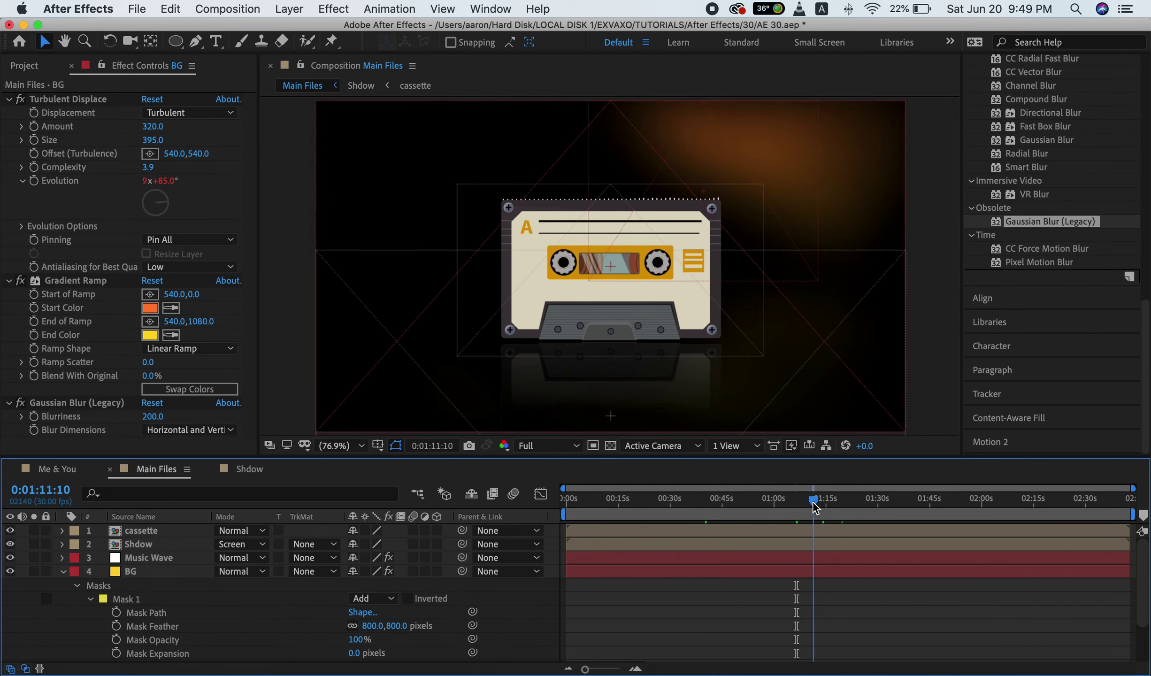
pyautogui.click(63, 571)
pyautogui.press('super+d')
pyautogui.press('Return')
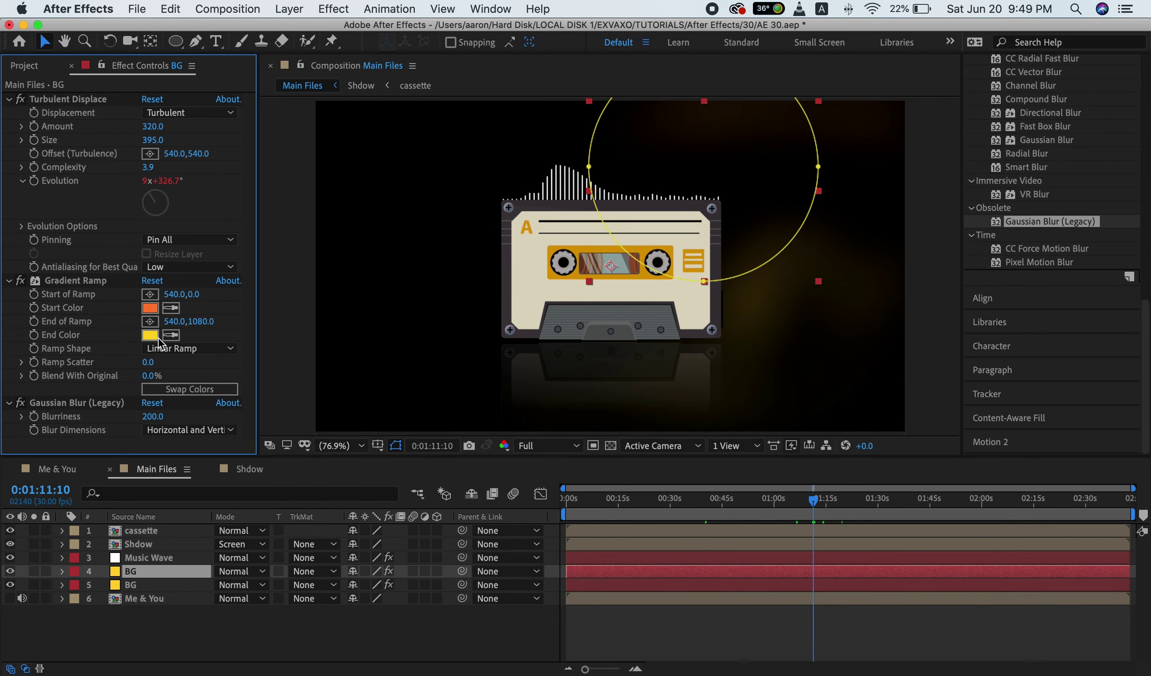
# - Change the gradient End Color to blue 2337FD and Start Color to pink F171EB
pyautogui.click(150, 335)
pyautogui.moveTo(803, 540); pyautogui.dragTo(806, 502)
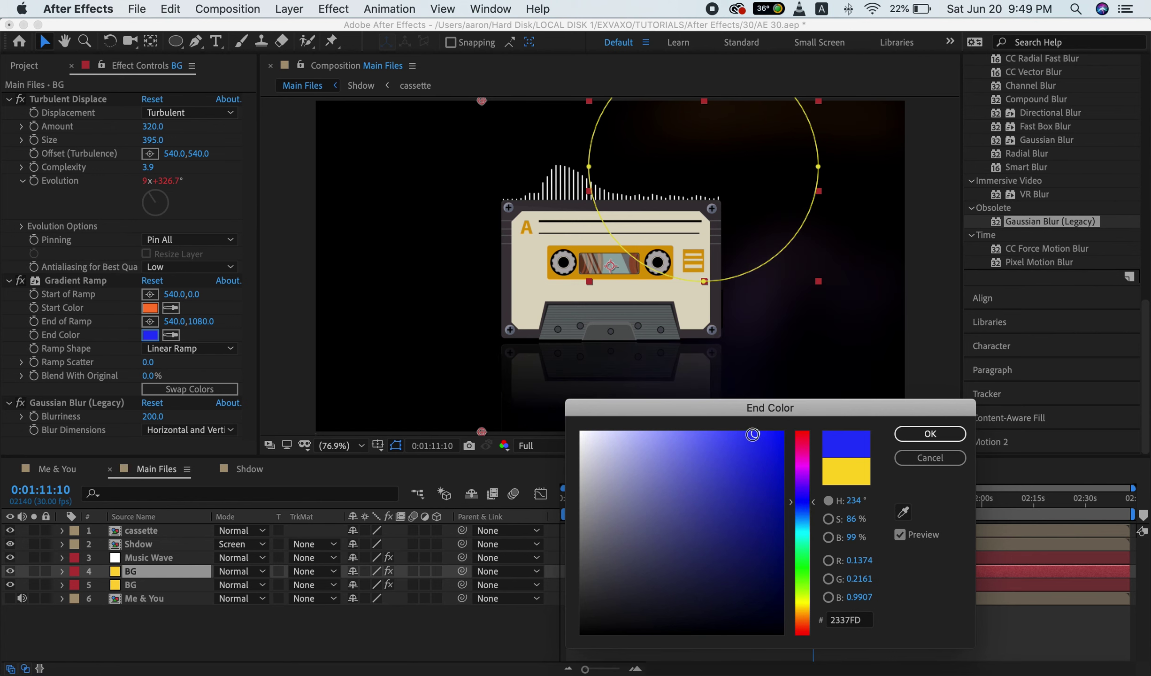
pyautogui.click(919, 433)
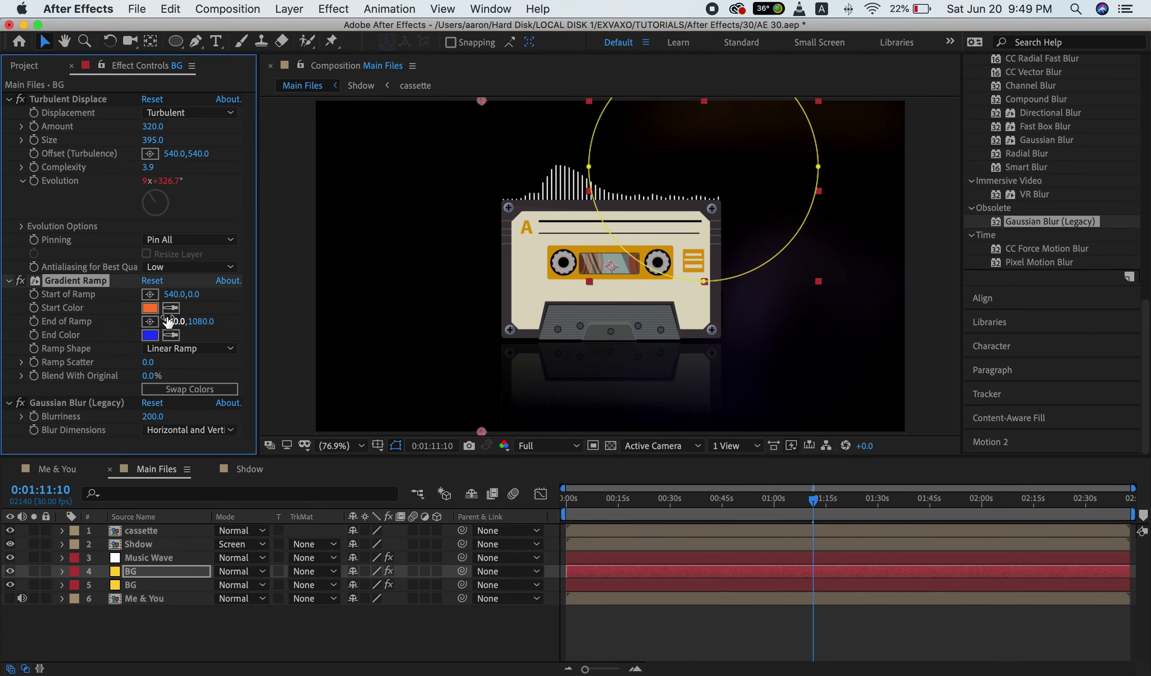
pyautogui.click(150, 308)
pyautogui.moveTo(741, 449); pyautogui.dragTo(688, 442)
pyautogui.moveTo(803, 462); pyautogui.dragTo(803, 452)
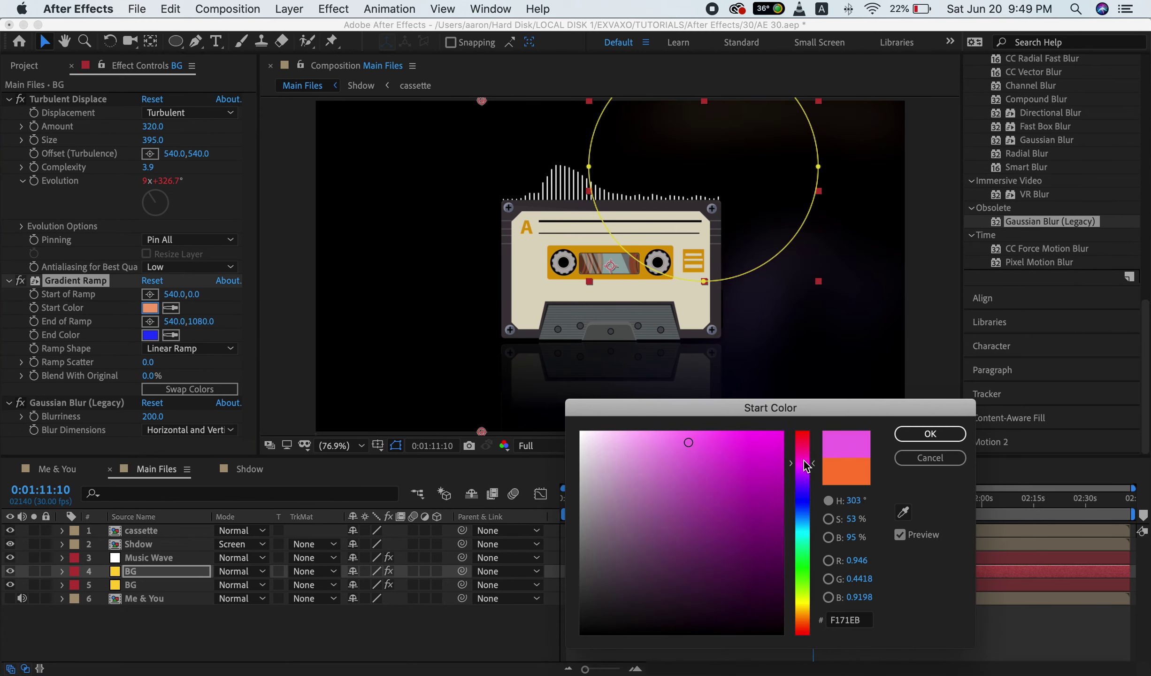
pyautogui.click(927, 433)
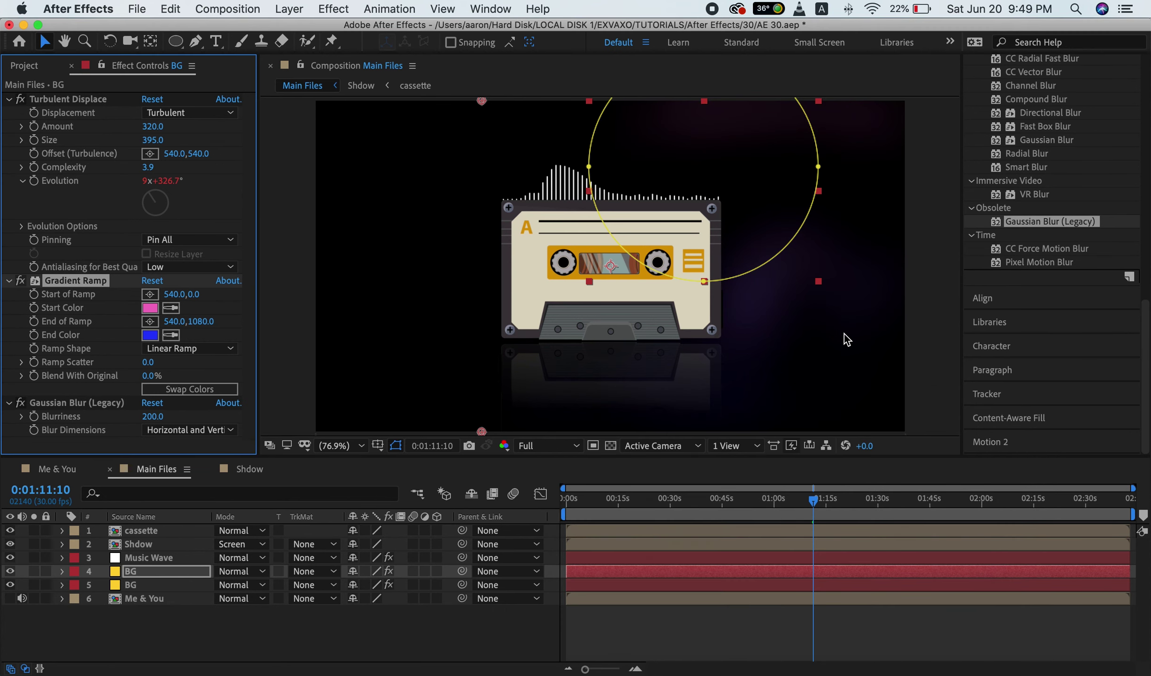
# - Preview the purple glow animation from just before 1:00
pyautogui.moveTo(869, 512); pyautogui.dragTo(935, 512)
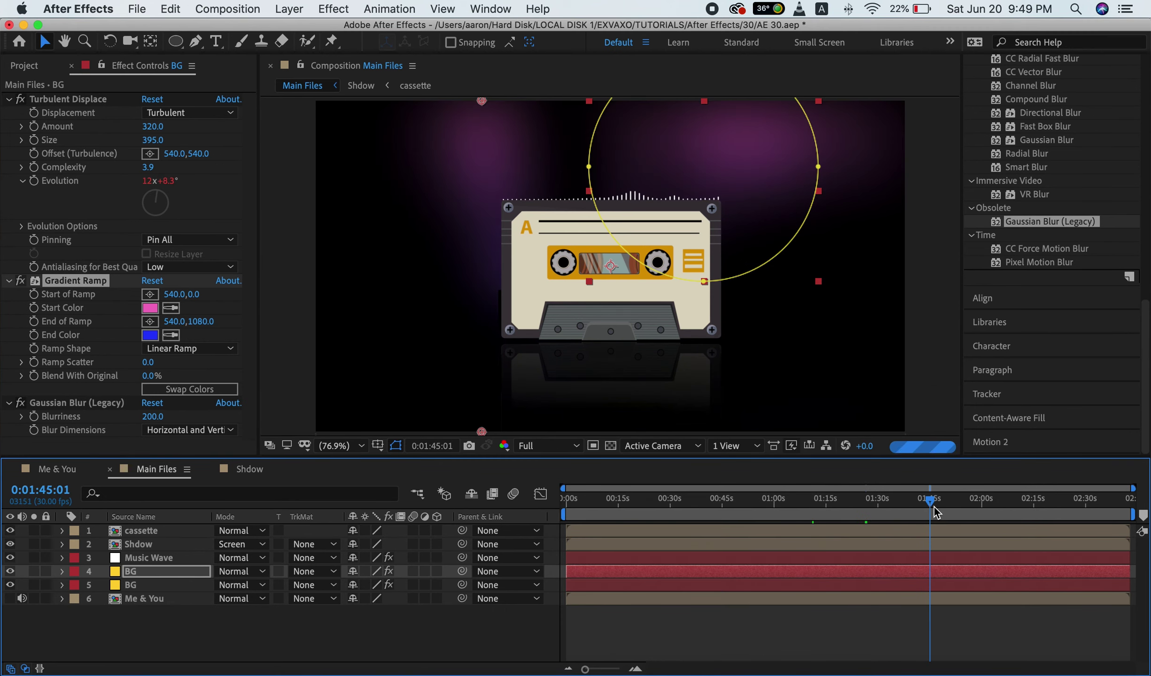
pyautogui.moveTo(935, 512); pyautogui.dragTo(773, 506)
pyautogui.press('=')
pyautogui.press('=')
pyautogui.press('=')
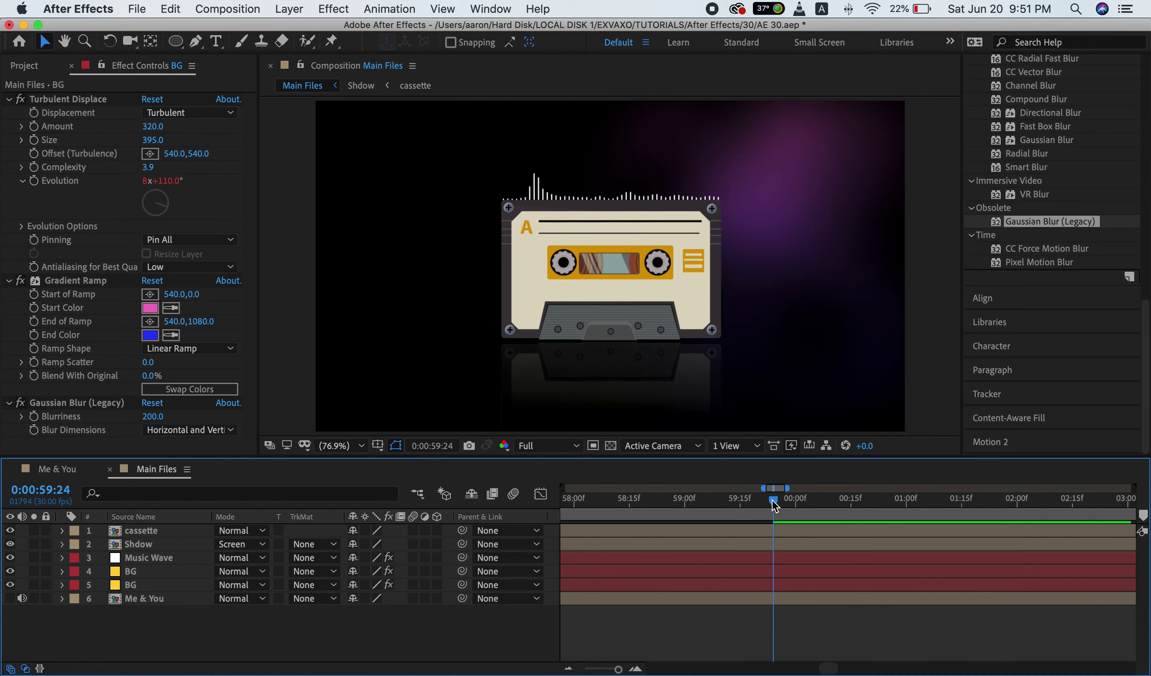
pyautogui.press('space')
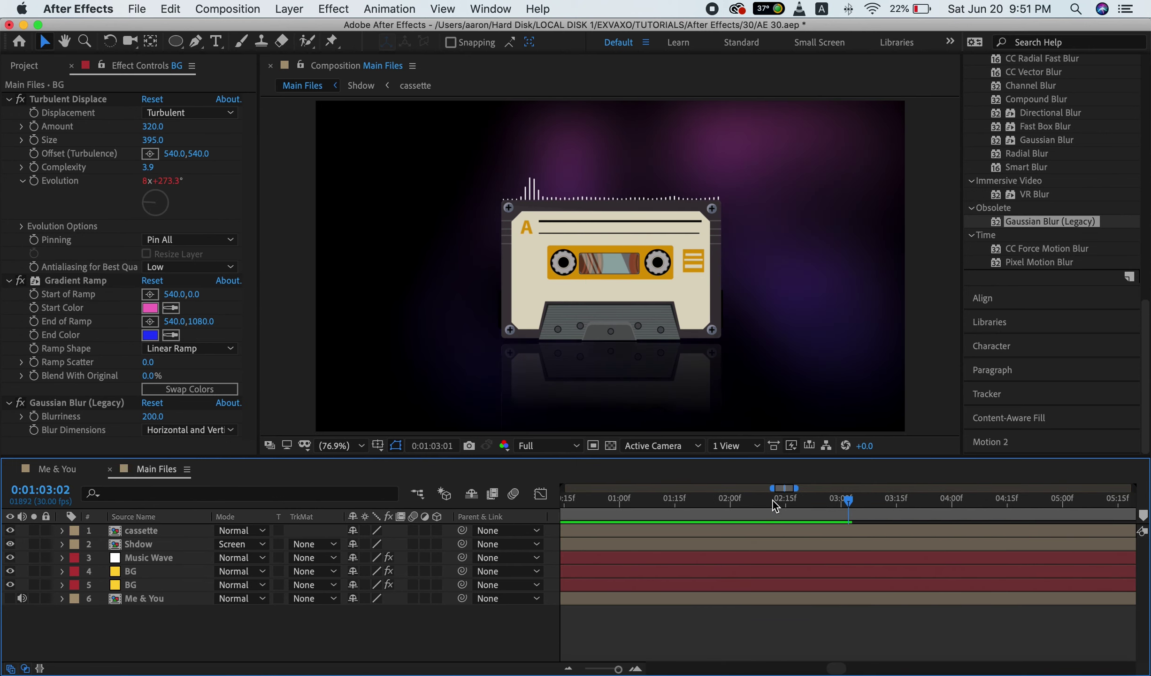